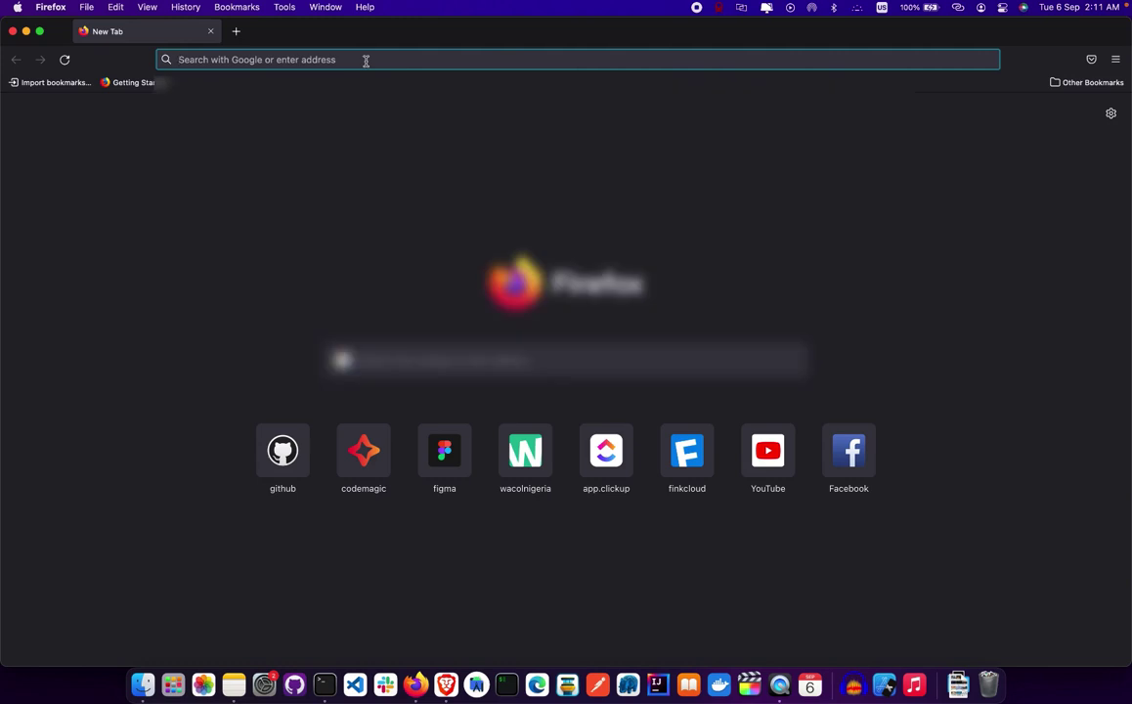
Open the Flutter website at flutter.dev
{"action": "left_click", "coordinate": [366, 60]}
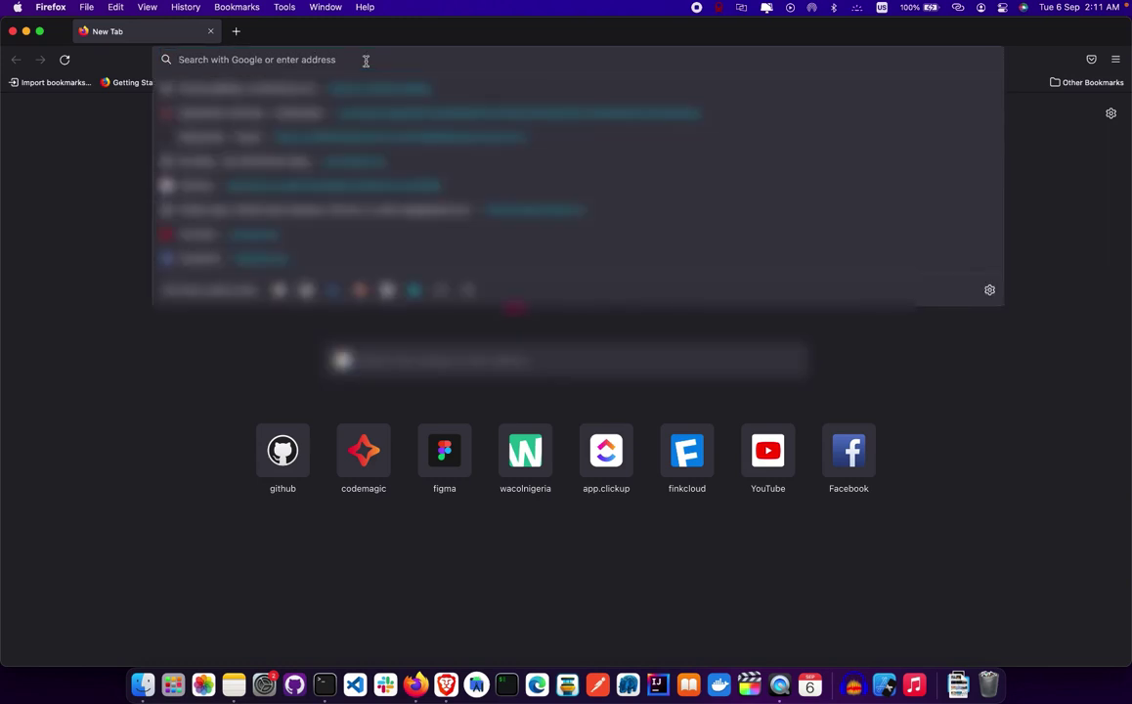
{"action": "type", "text": "fig"}
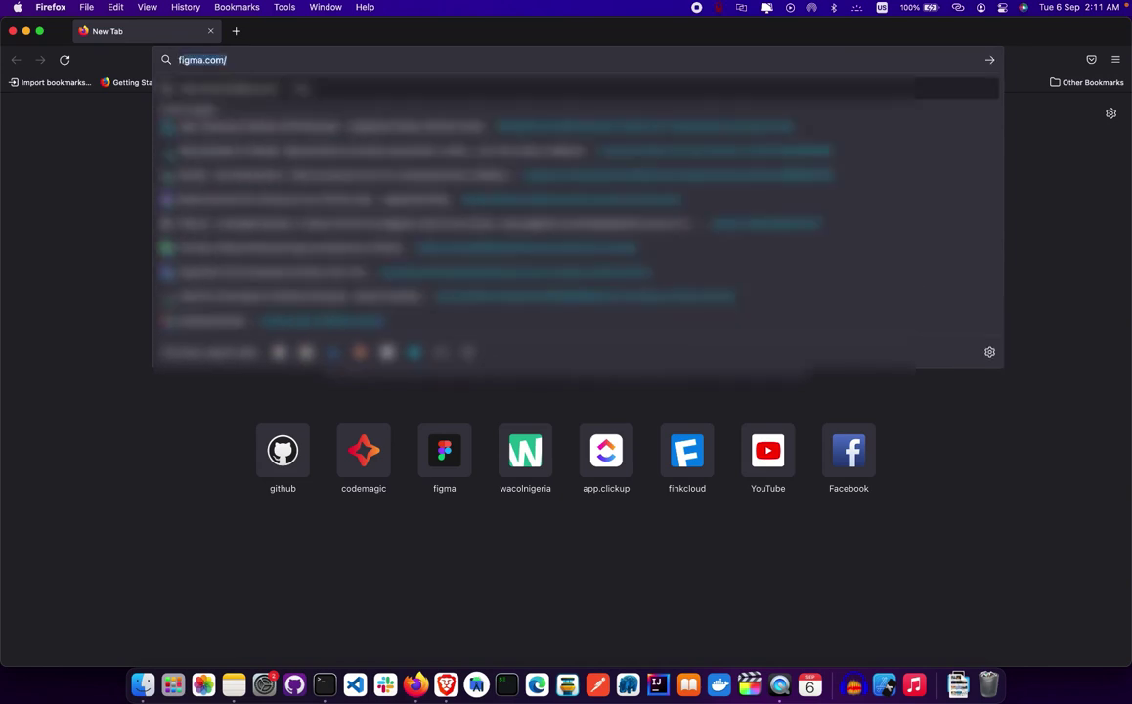
{"action": "type", "text": "l"}
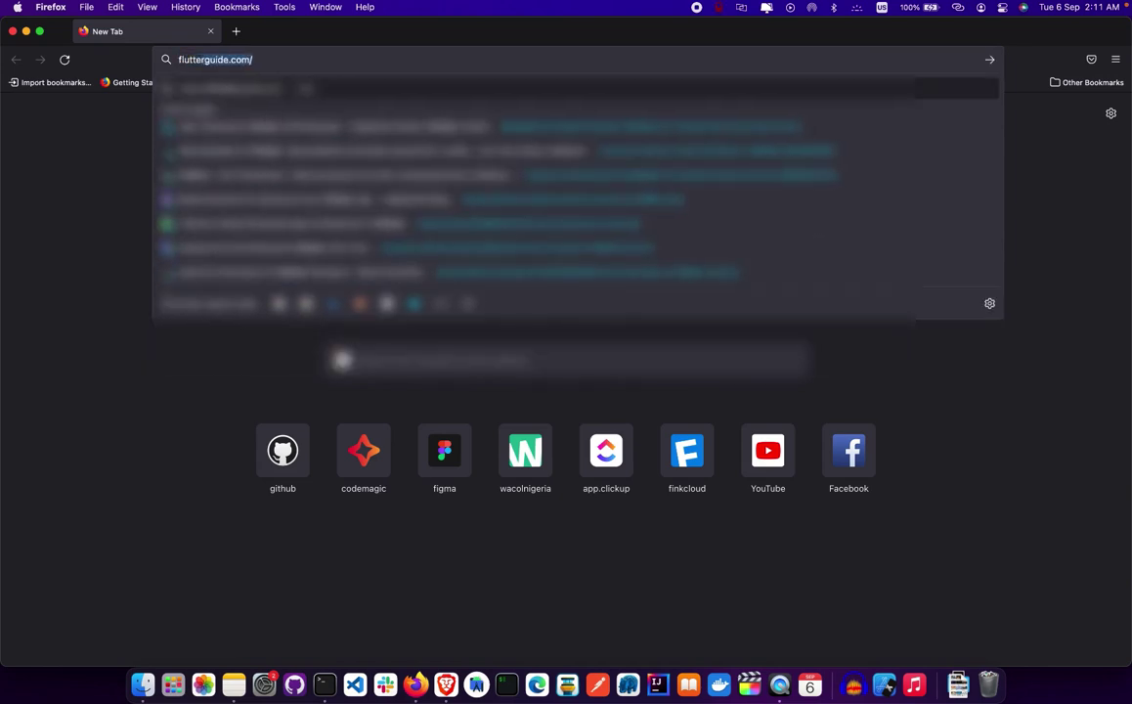
{"action": "type", "text": "utter.dev"}
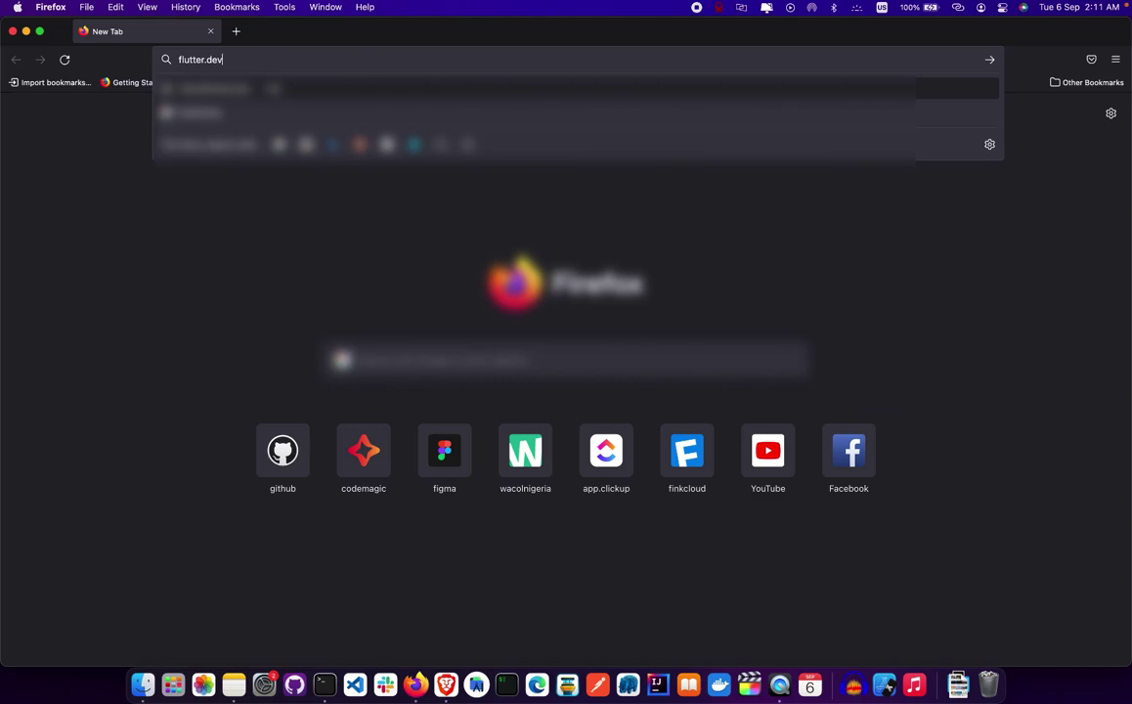
{"action": "key", "text": "Return"}
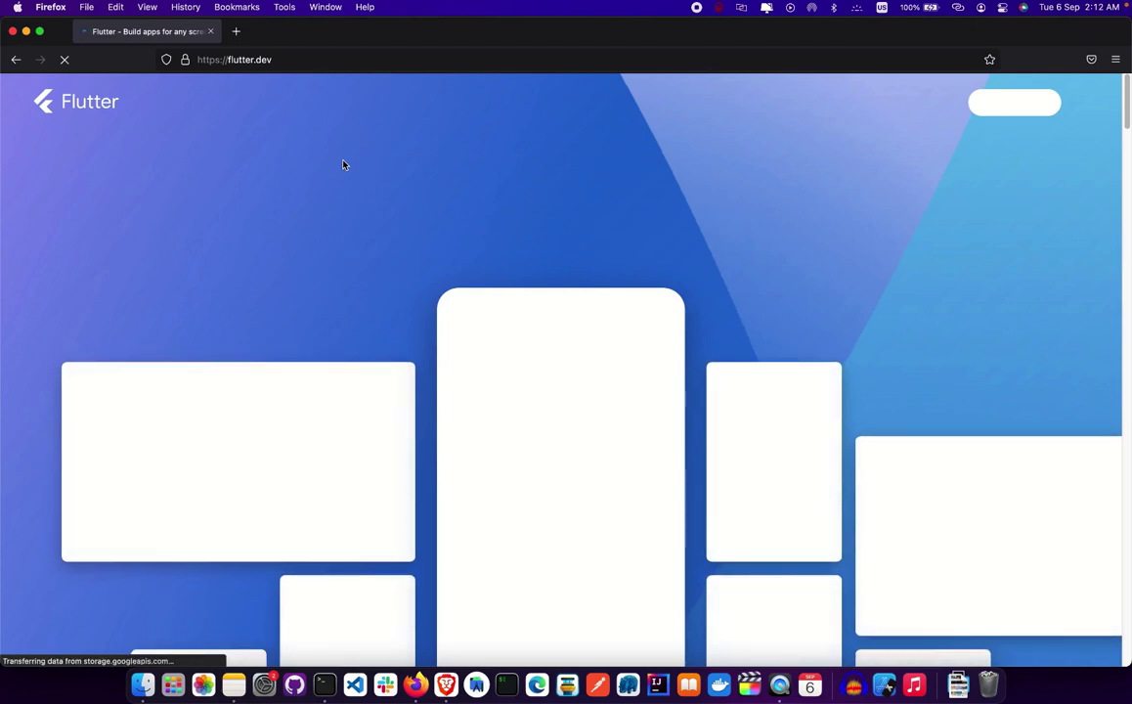
Open the Install Flutter documentation and choose macOS as the operating system
{"action": "mouse_move", "coordinate": [936, 104]}
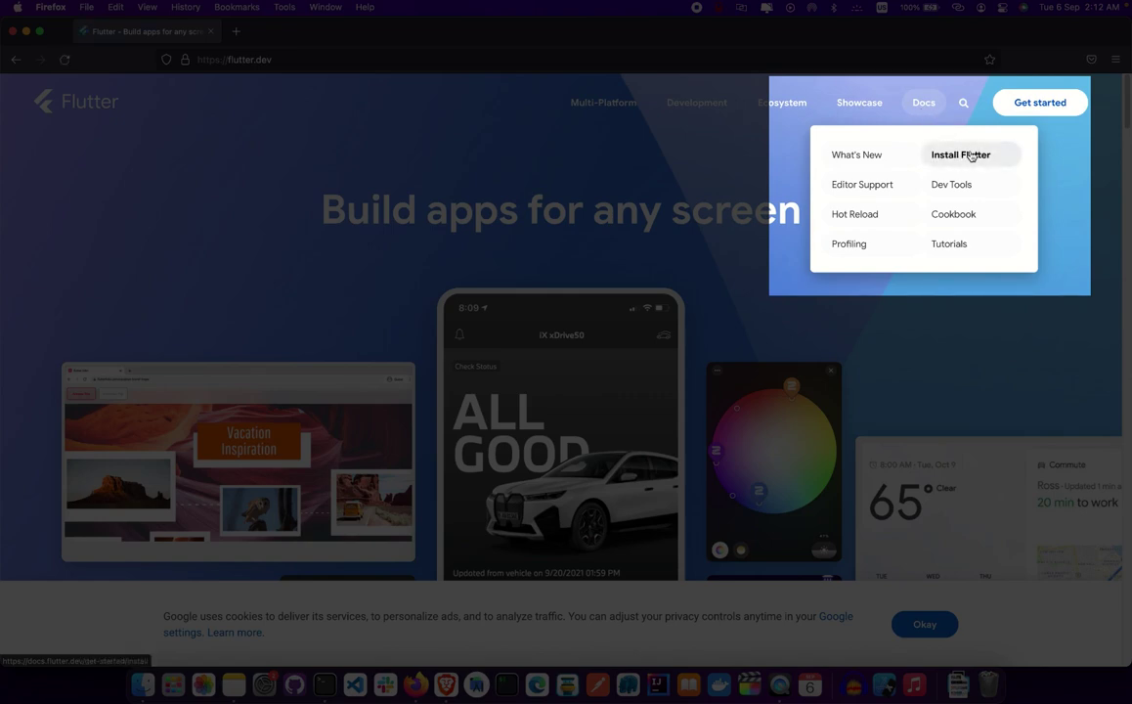
{"action": "left_click", "coordinate": [971, 156]}
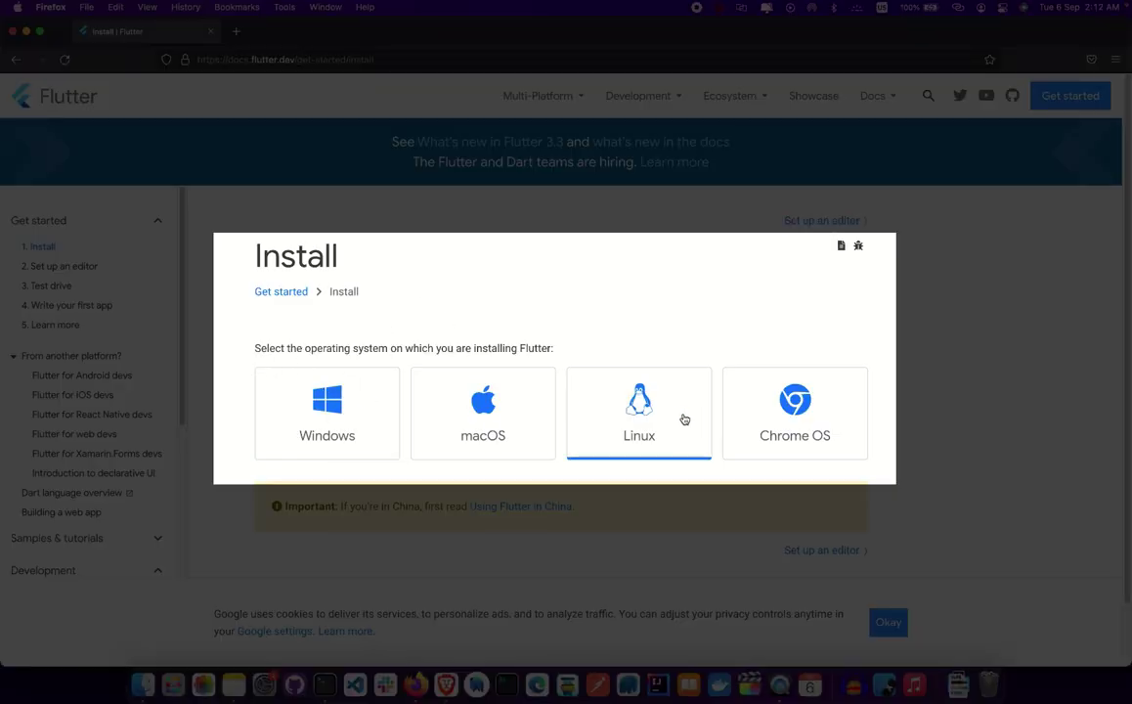
{"action": "scroll", "coordinate": [516, 421], "scroll_direction": "down", "scroll_amount": 1}
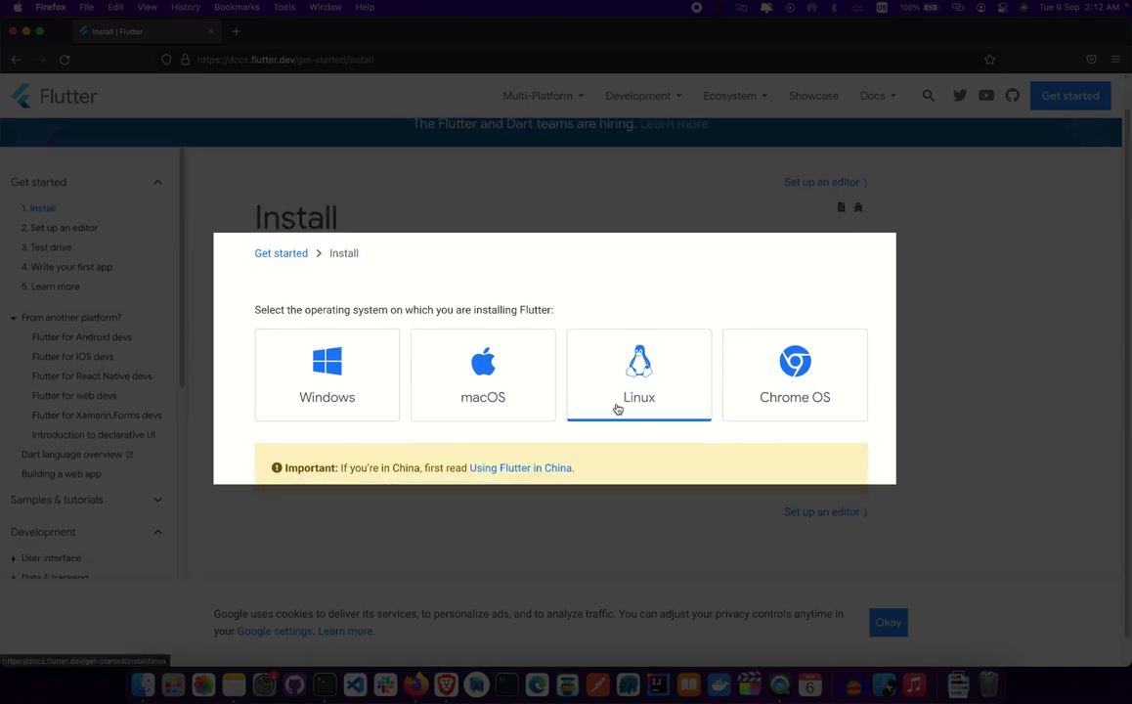
{"action": "scroll", "coordinate": [770, 389], "scroll_direction": "down", "scroll_amount": 1}
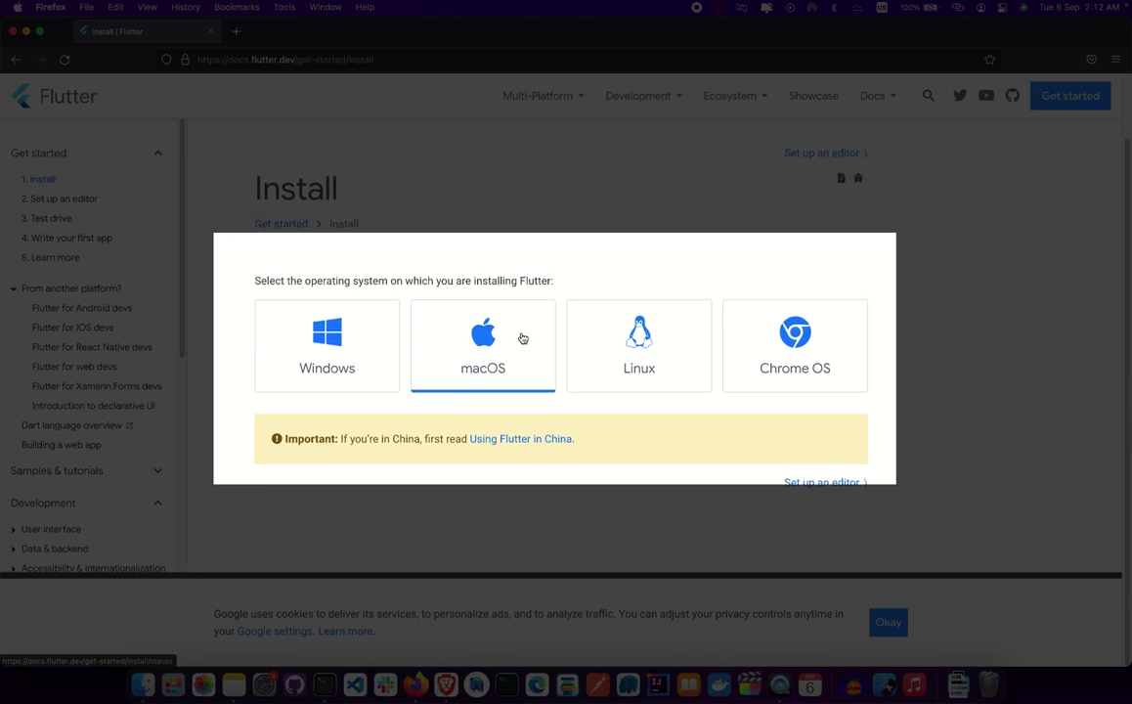
{"action": "left_click", "coordinate": [514, 335]}
Examine the system requirements on the macOS install page, covering operating system, disk space and tools
{"action": "scroll", "coordinate": [581, 292], "scroll_direction": "down", "scroll_amount": 1}
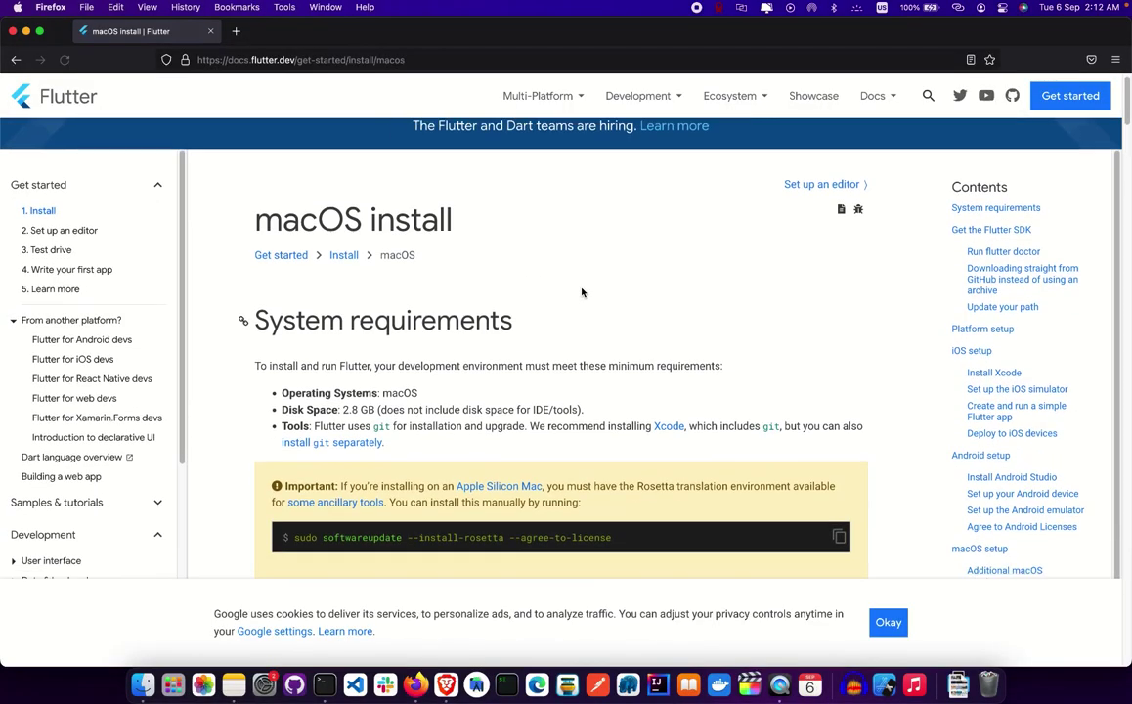
{"action": "scroll", "coordinate": [582, 292], "scroll_direction": "down", "scroll_amount": 1}
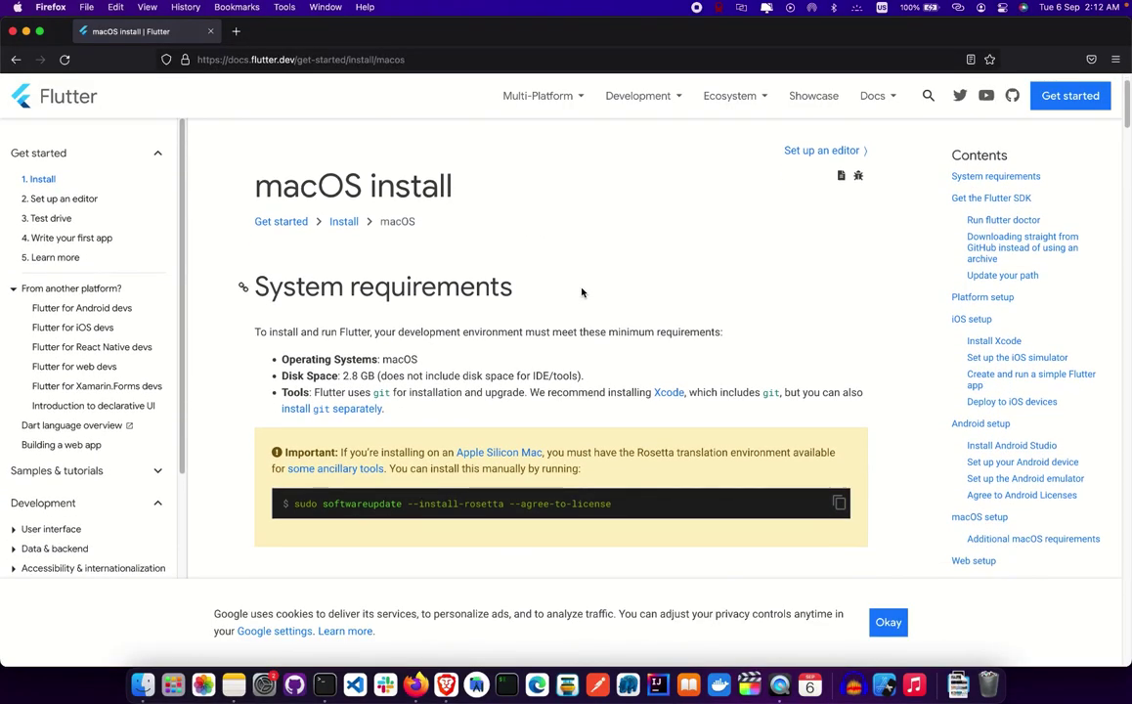
{"action": "scroll", "coordinate": [469, 329], "scroll_direction": "down", "scroll_amount": 1}
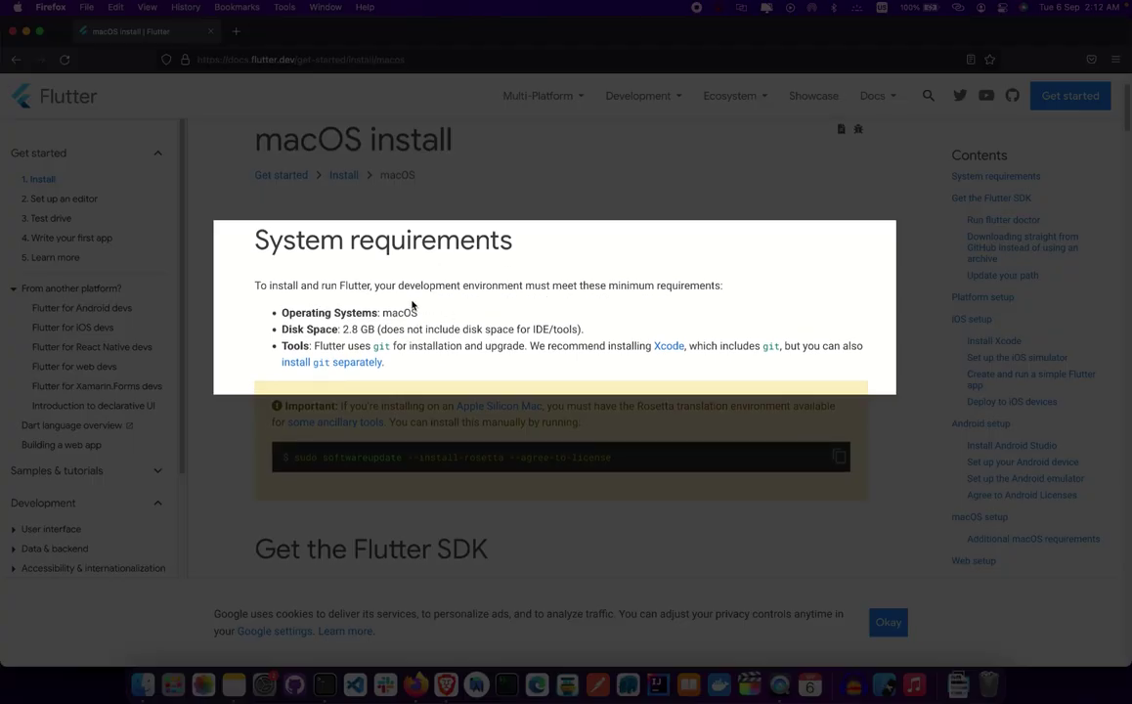
{"action": "left_click_drag", "start_coordinate": [382, 313], "coordinate": [419, 317]}
{"action": "left_click_drag", "start_coordinate": [343, 330], "coordinate": [375, 333]}
{"action": "left_click", "coordinate": [379, 330]}
{"action": "left_click_drag", "start_coordinate": [379, 329], "coordinate": [584, 332]}
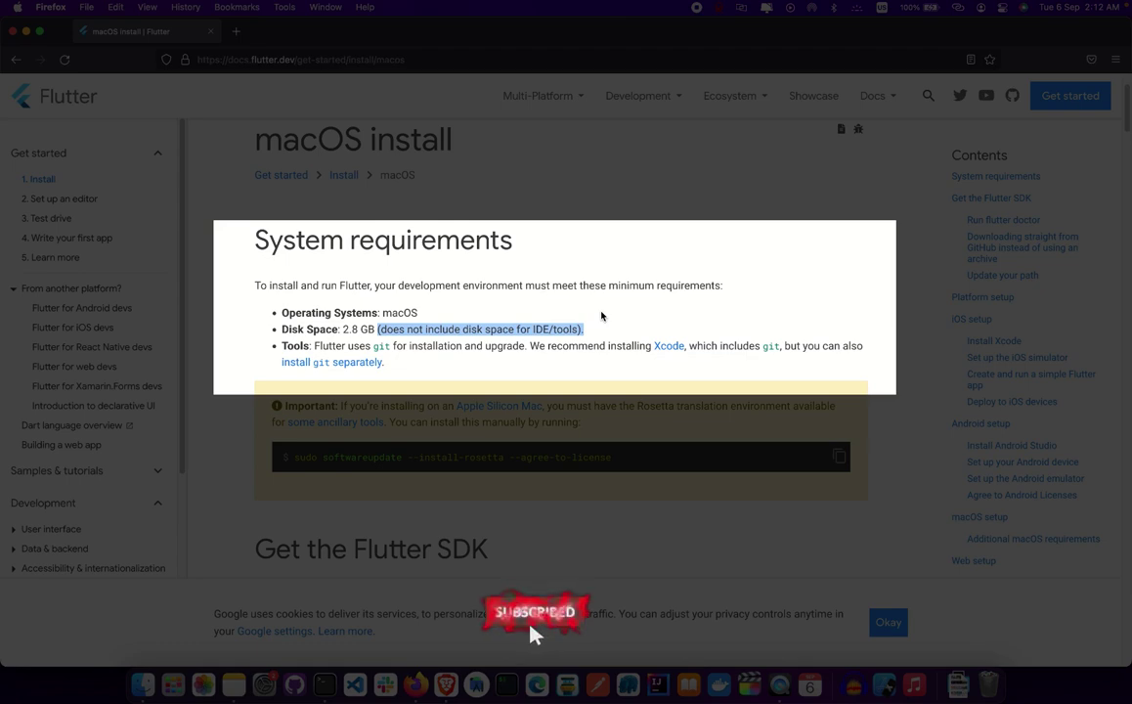
{"action": "left_click", "coordinate": [598, 330]}
{"action": "scroll", "coordinate": [598, 329], "scroll_direction": "down", "scroll_amount": 1}
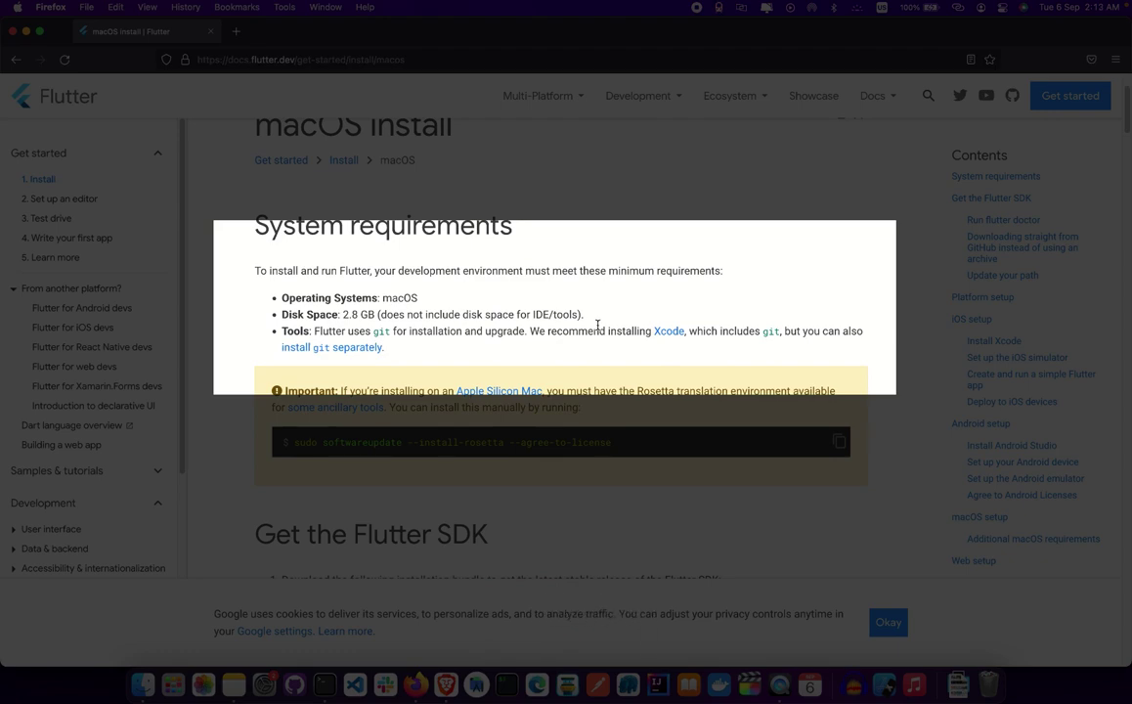
{"action": "left_click_drag", "start_coordinate": [343, 314], "coordinate": [364, 313]}
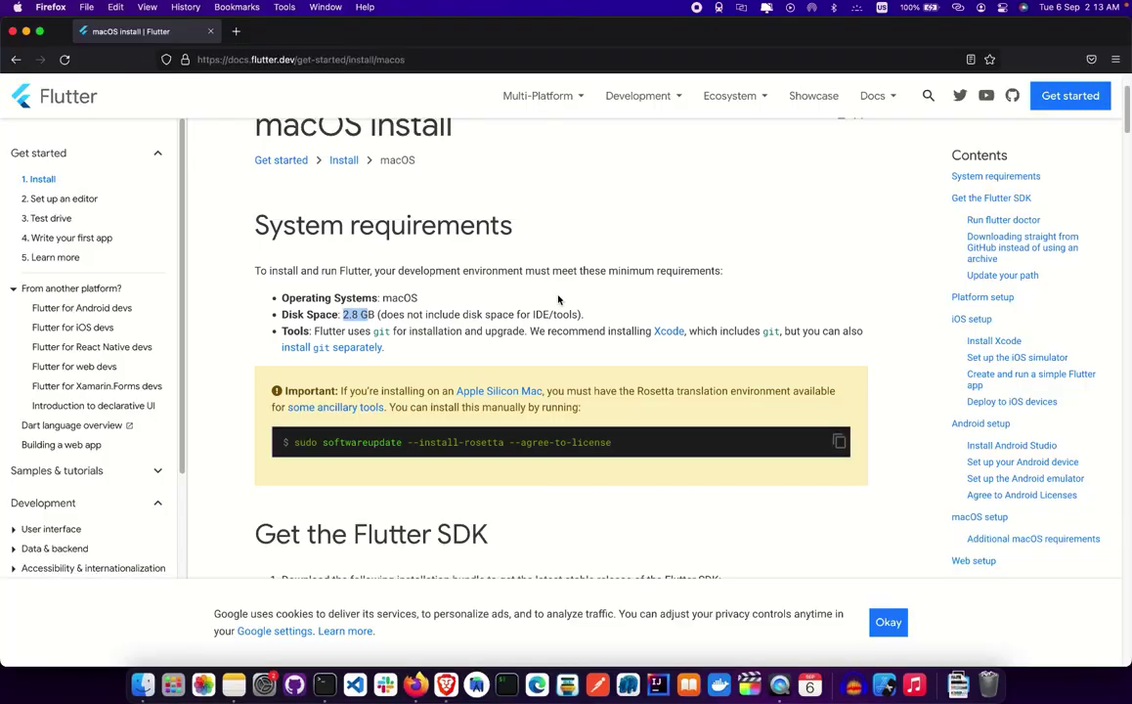
{"action": "left_click", "coordinate": [558, 299]}
{"action": "scroll", "coordinate": [558, 299], "scroll_direction": "down", "scroll_amount": 1}
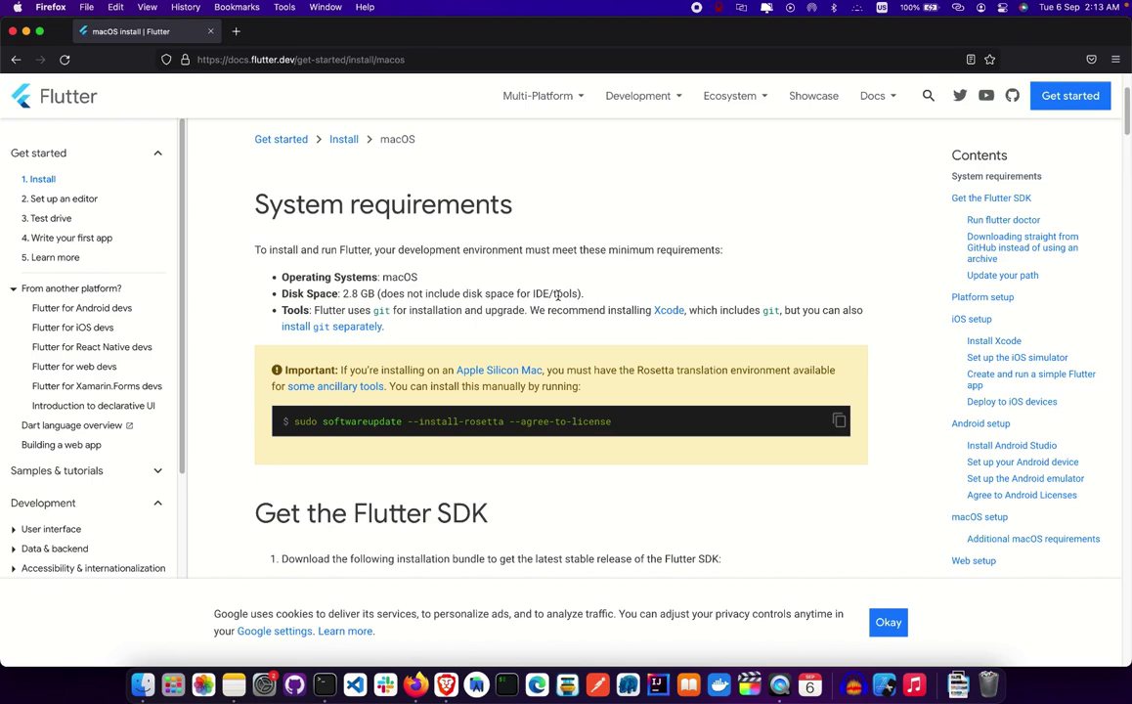
{"action": "scroll", "coordinate": [558, 294], "scroll_direction": "down", "scroll_amount": 1}
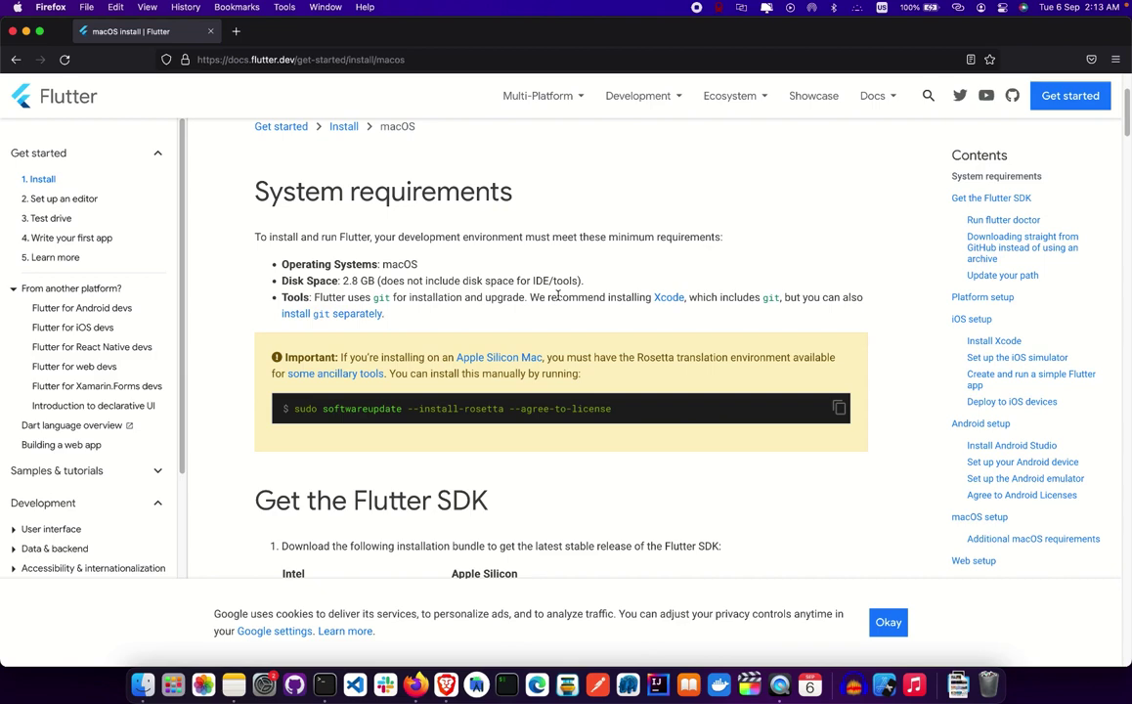
{"action": "scroll", "coordinate": [558, 294], "scroll_direction": "down", "scroll_amount": 1}
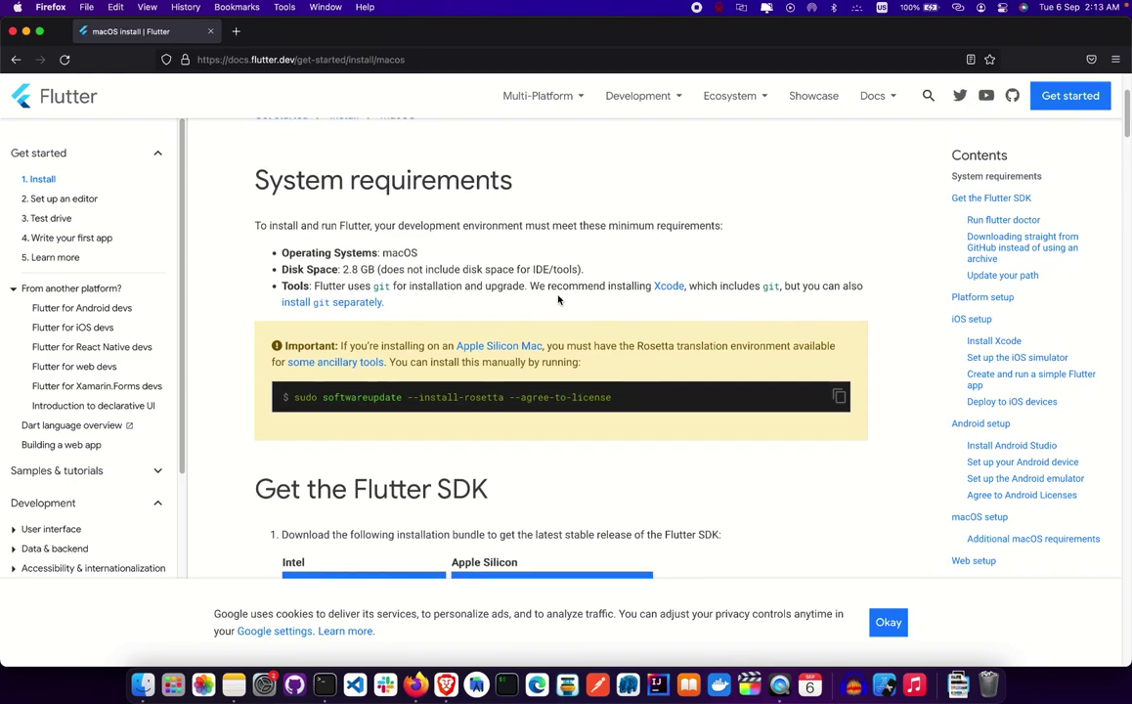
Examine the important note about the Rosetta translation environment for Apple Silicon Macs and its installation command
{"action": "scroll", "coordinate": [768, 253], "scroll_direction": "down", "scroll_amount": 3}
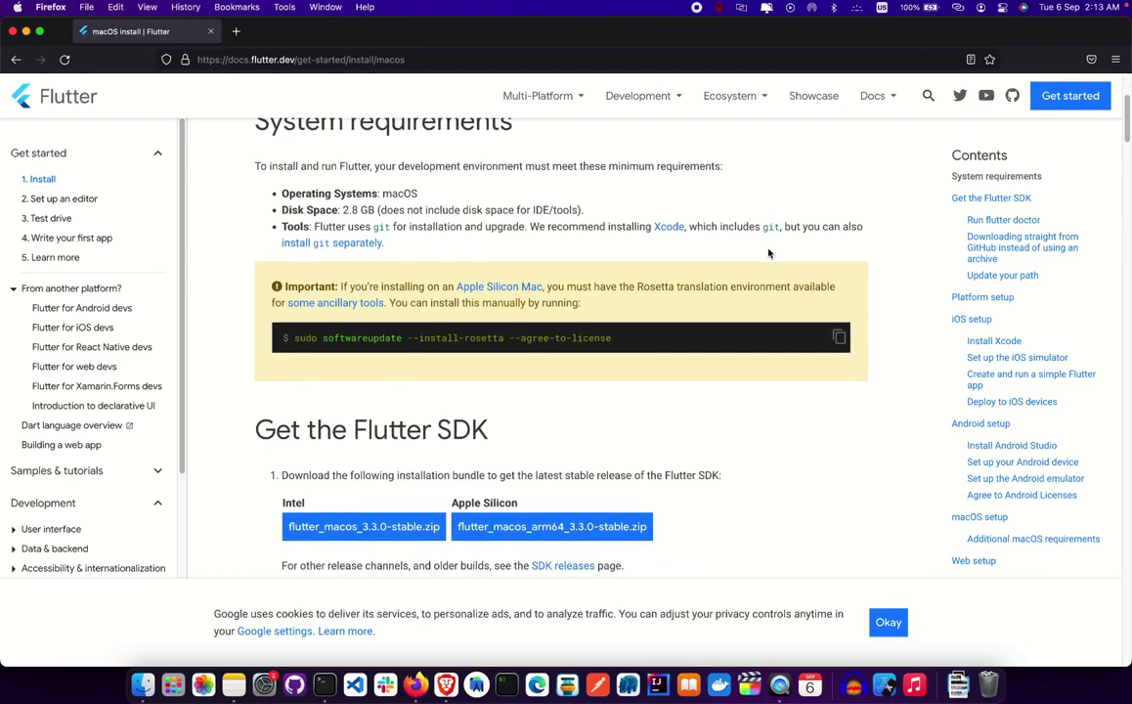
{"action": "scroll", "coordinate": [768, 253], "scroll_direction": "down", "scroll_amount": 2}
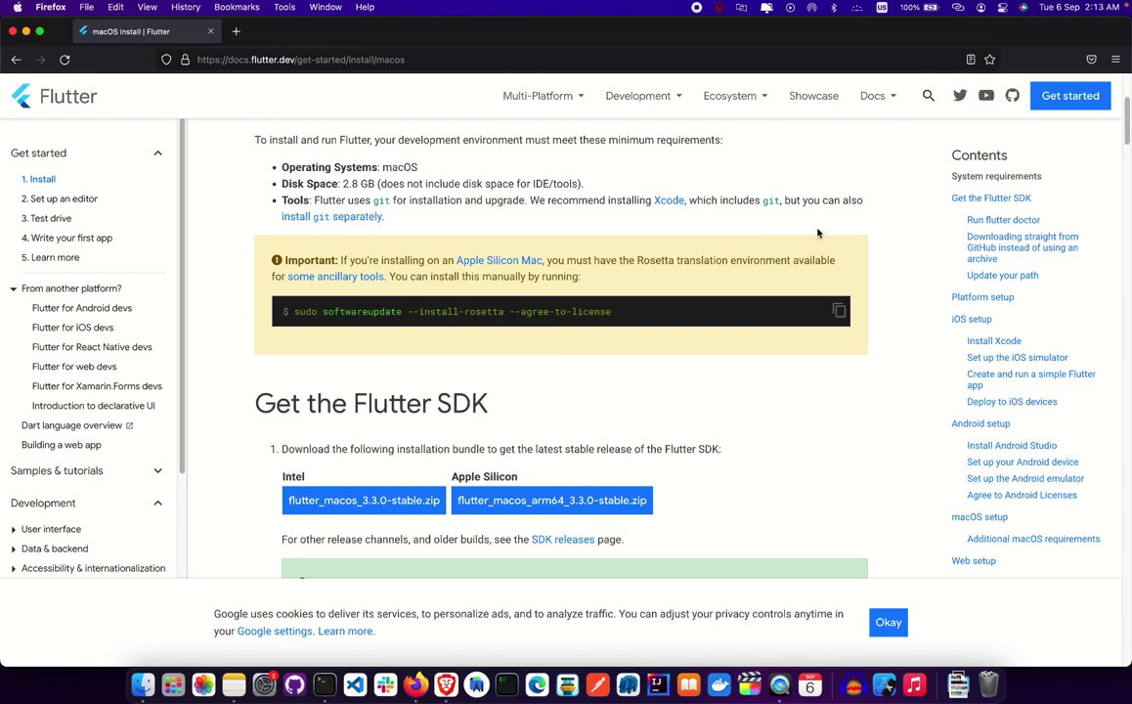
{"action": "scroll", "coordinate": [838, 225], "scroll_direction": "down", "scroll_amount": 2}
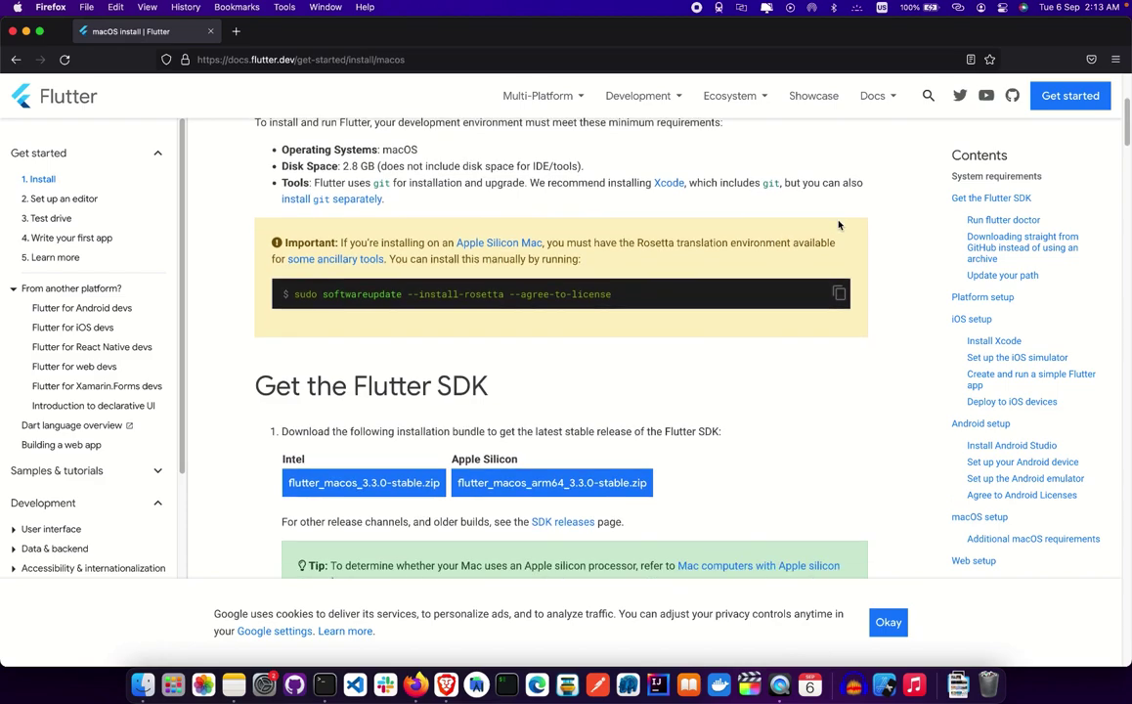
{"action": "scroll", "coordinate": [586, 225], "scroll_direction": "down", "scroll_amount": 2}
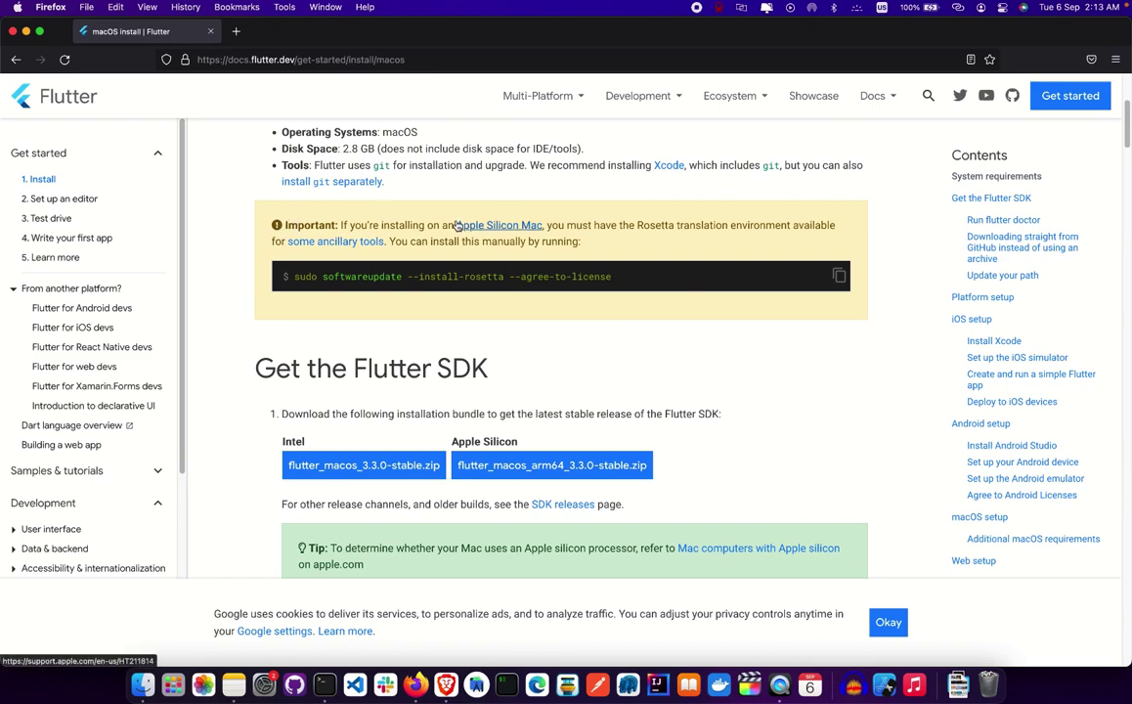
{"action": "left_click_drag", "start_coordinate": [283, 225], "coordinate": [543, 230]}
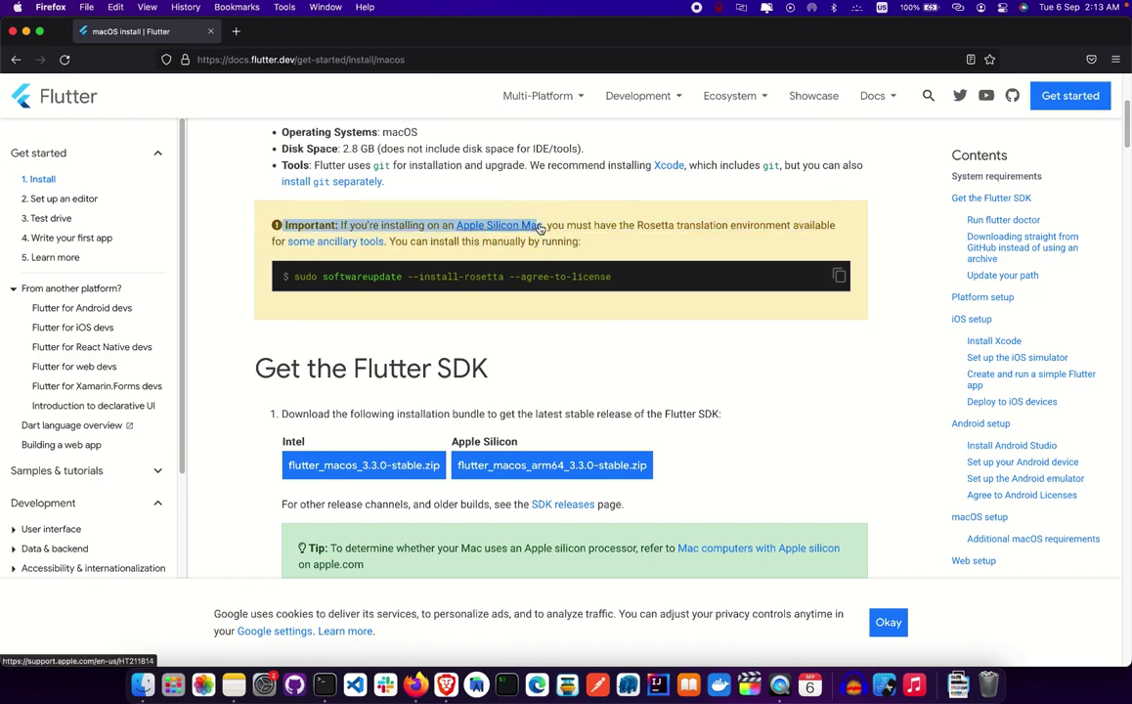
{"action": "left_click", "coordinate": [554, 284]}
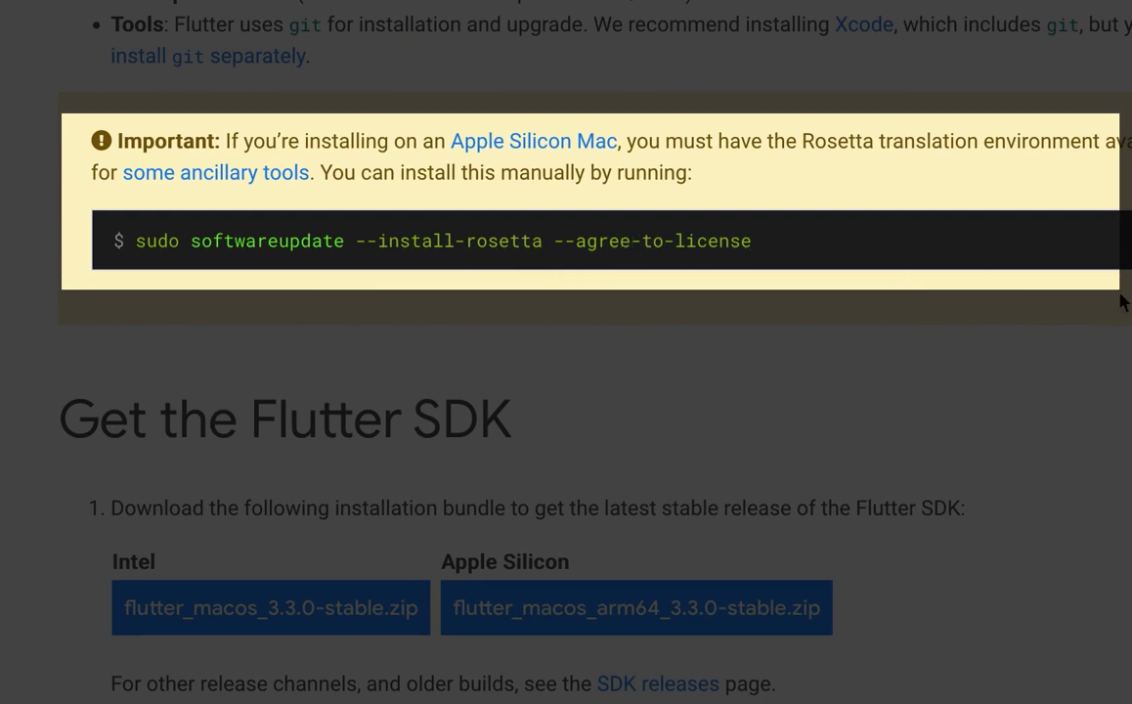
{"action": "scroll", "coordinate": [1122, 303], "scroll_direction": "down", "scroll_amount": 1}
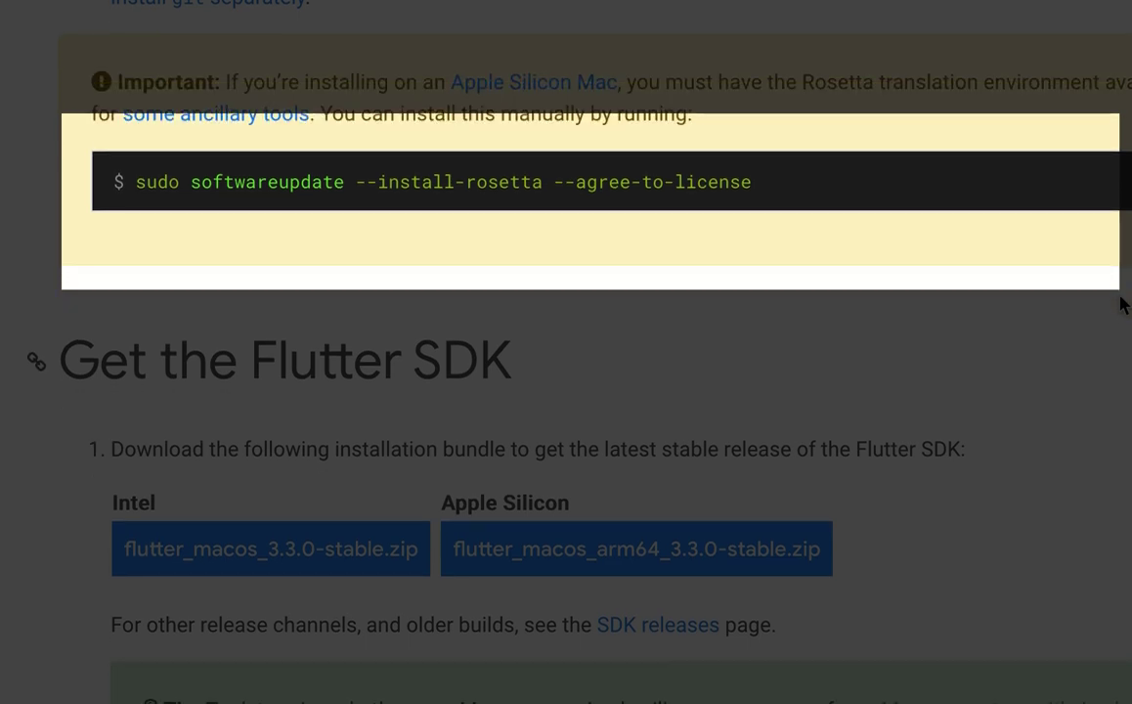
{"action": "scroll", "coordinate": [1122, 303], "scroll_direction": "down", "scroll_amount": 1}
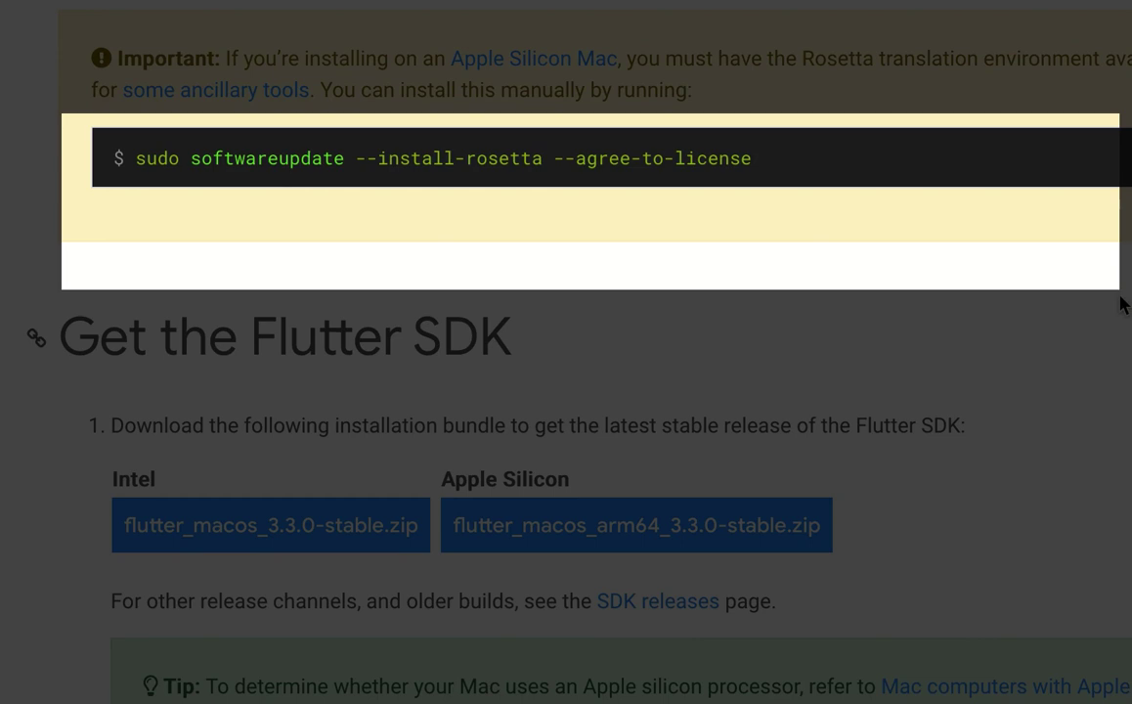
{"action": "scroll", "coordinate": [1122, 303], "scroll_direction": "down", "scroll_amount": 1}
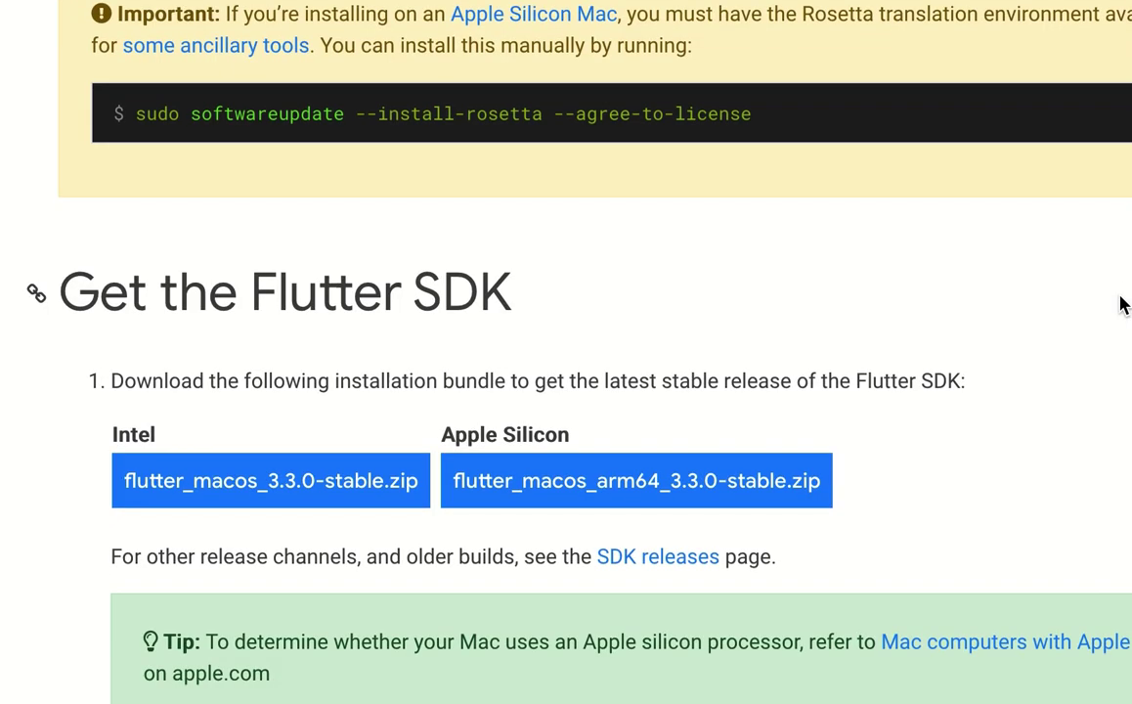
Open the SDK releases page linked under Get the Flutter SDK in a new tab and switch to it
{"action": "scroll", "coordinate": [1122, 303], "scroll_direction": "down", "scroll_amount": 2}
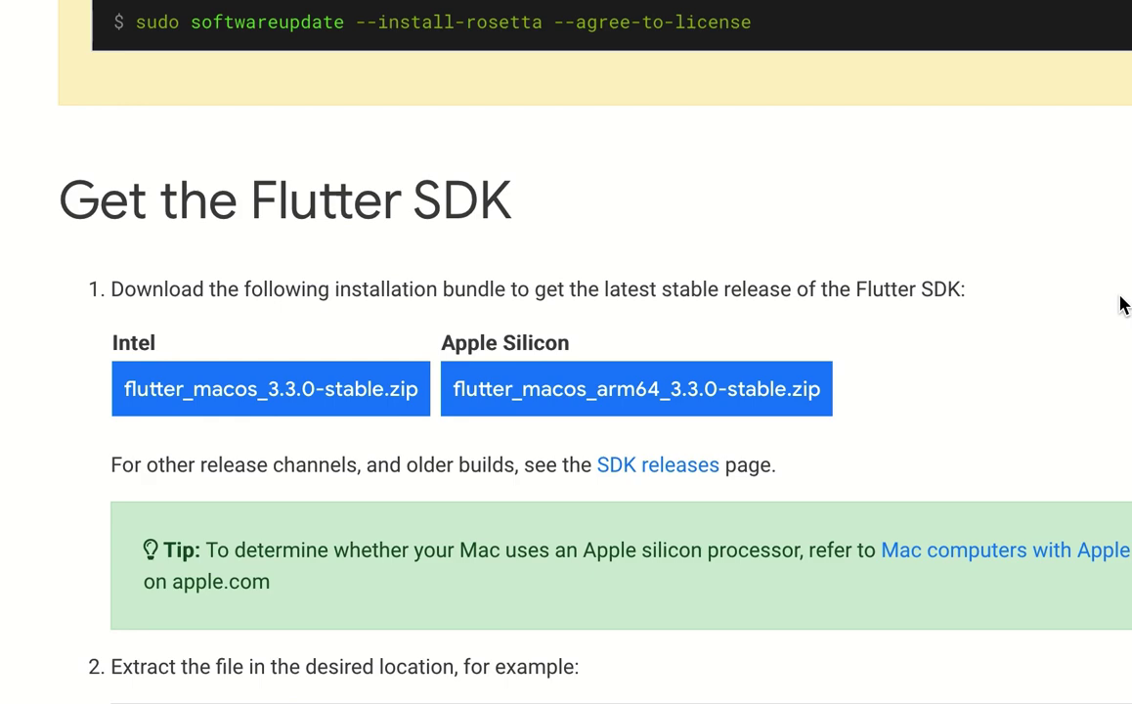
{"action": "scroll", "coordinate": [1006, 271], "scroll_direction": "down", "scroll_amount": 1}
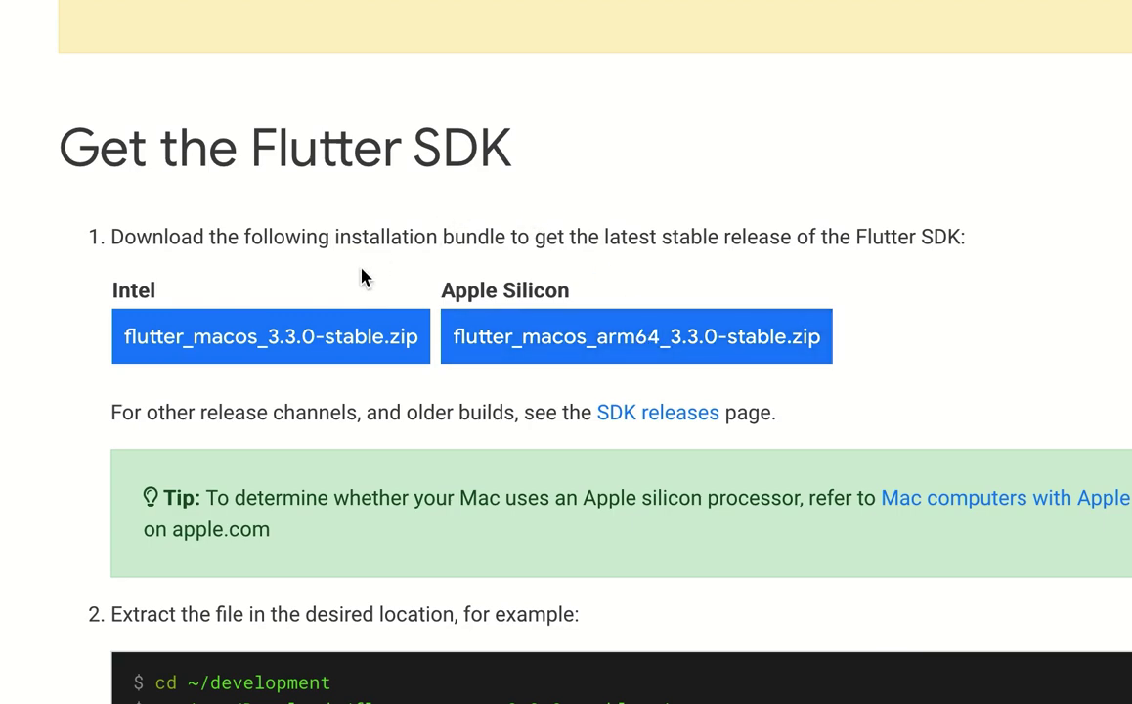
{"action": "scroll", "coordinate": [367, 283], "scroll_direction": "down", "scroll_amount": 3}
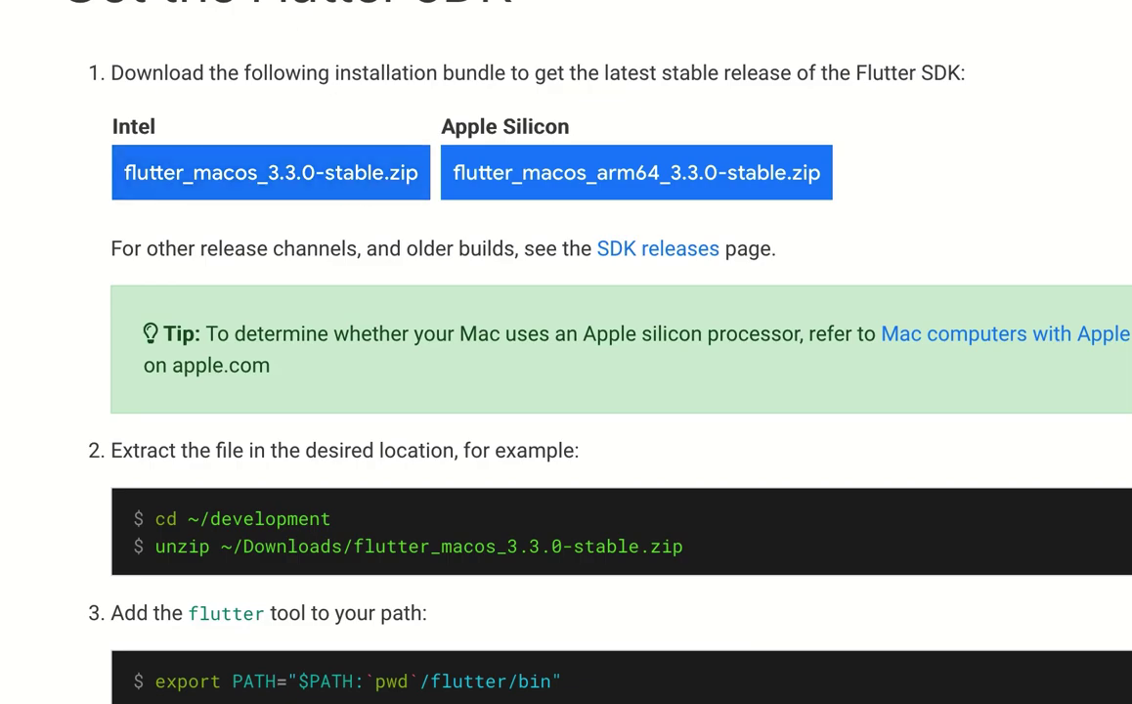
{"action": "right_click", "coordinate": [661, 252]}
{"action": "key", "text": "Escape"}
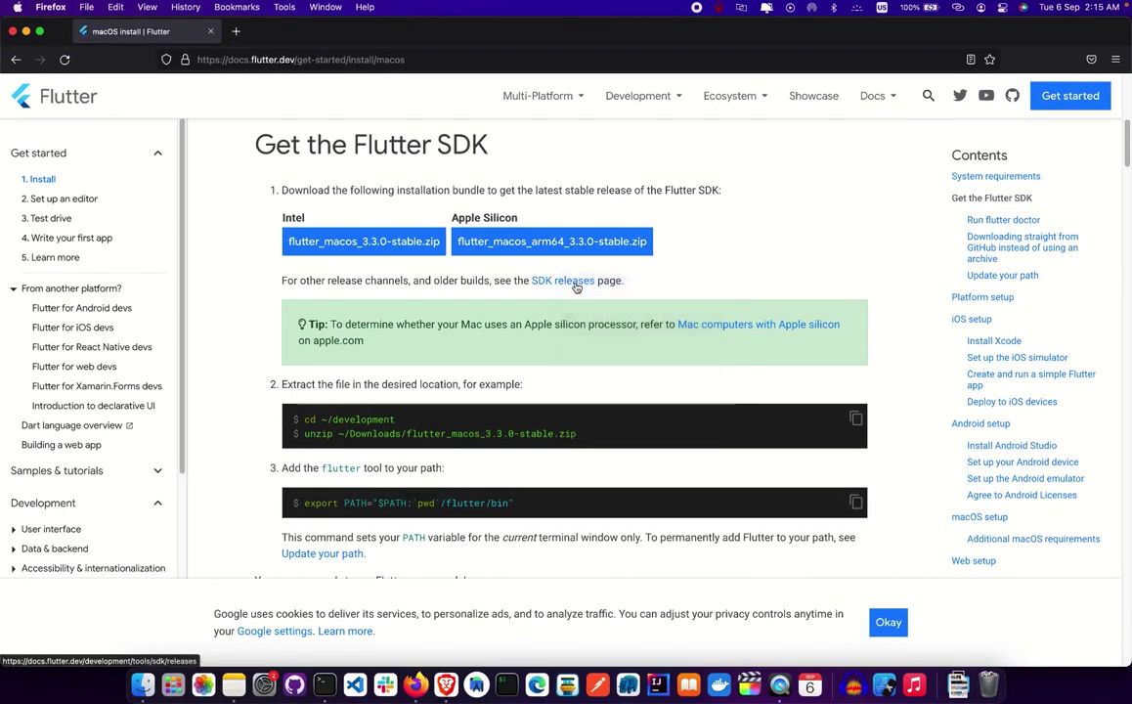
{"action": "left_click", "coordinate": [575, 281], "text": "super"}
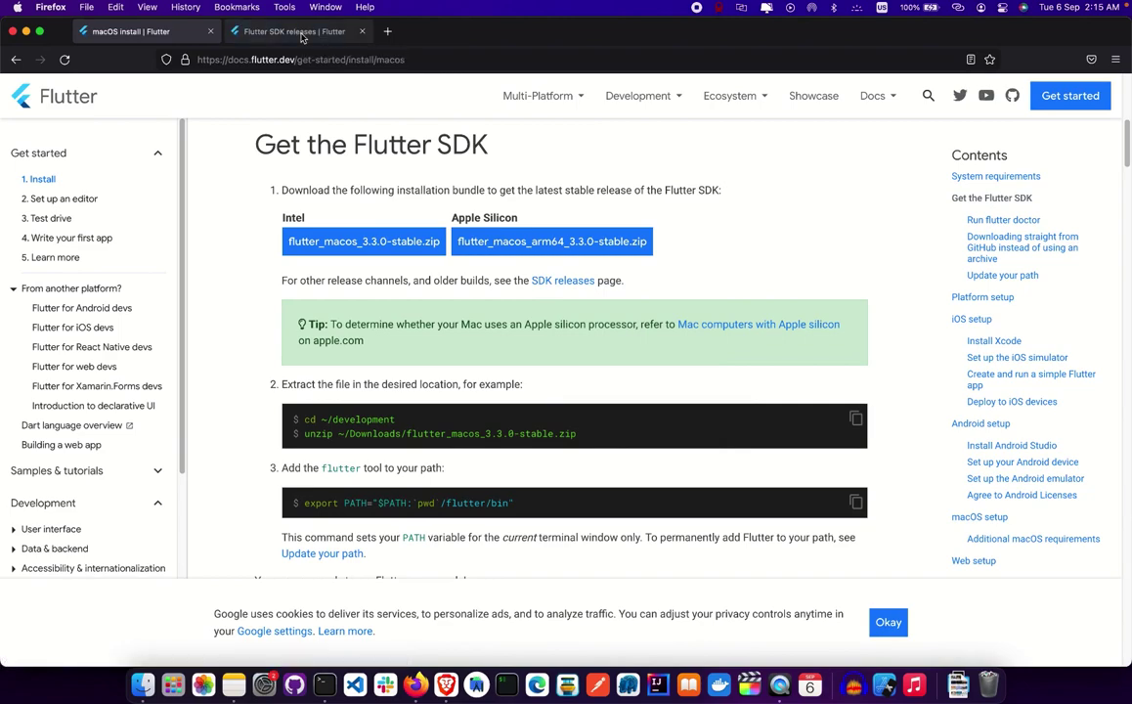
{"action": "left_click", "coordinate": [302, 35]}
Show the Flutter SDK releases for macOS and look through the stable and beta channel lists
{"action": "scroll", "coordinate": [503, 313], "scroll_direction": "down", "scroll_amount": 1}
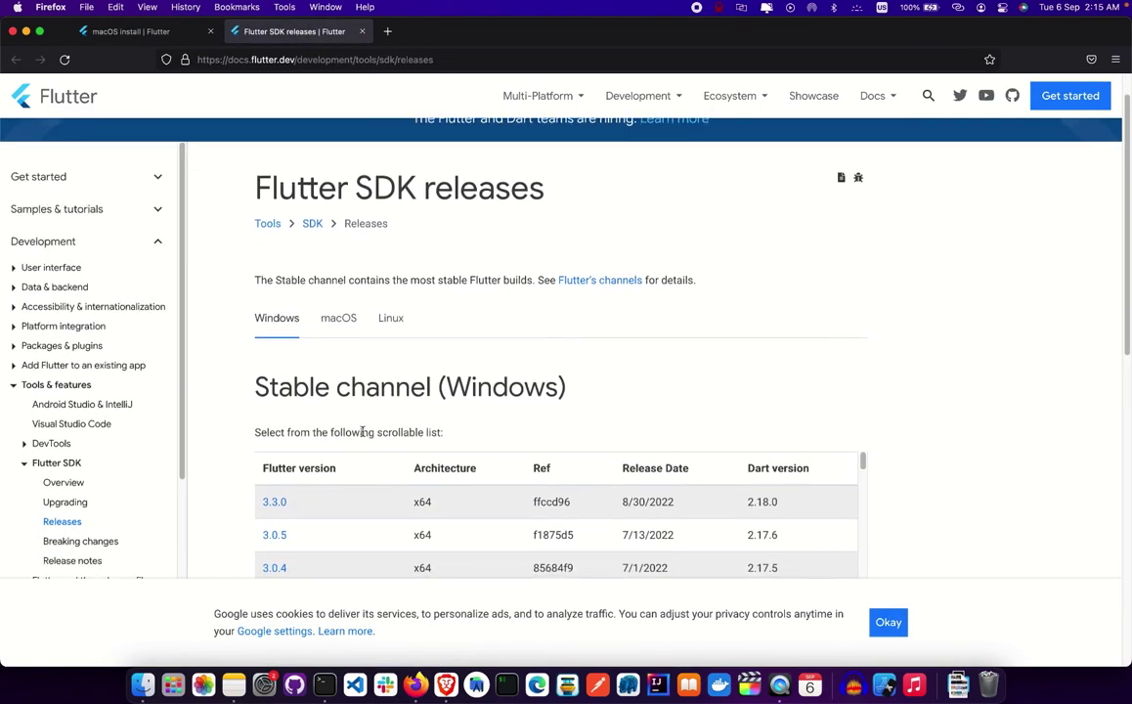
{"action": "left_click", "coordinate": [338, 318]}
{"action": "scroll", "coordinate": [466, 333], "scroll_direction": "down", "scroll_amount": 2}
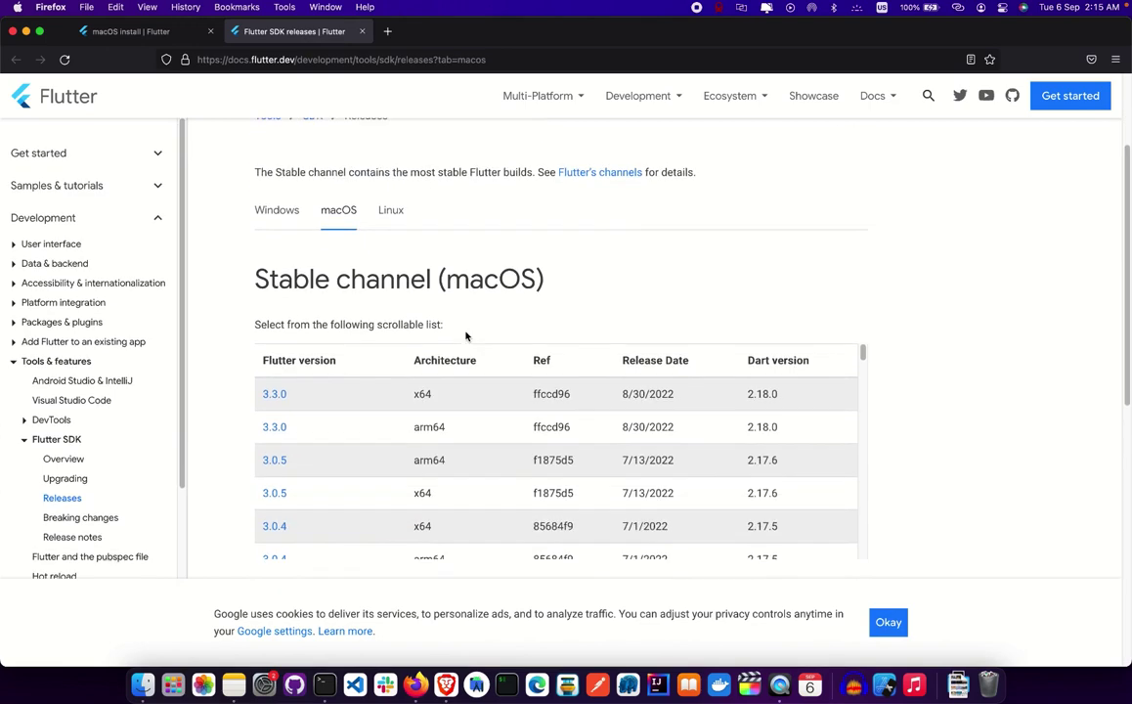
{"action": "scroll", "coordinate": [465, 335], "scroll_direction": "down", "scroll_amount": 1}
{"action": "scroll", "coordinate": [285, 284], "scroll_direction": "down", "scroll_amount": 3}
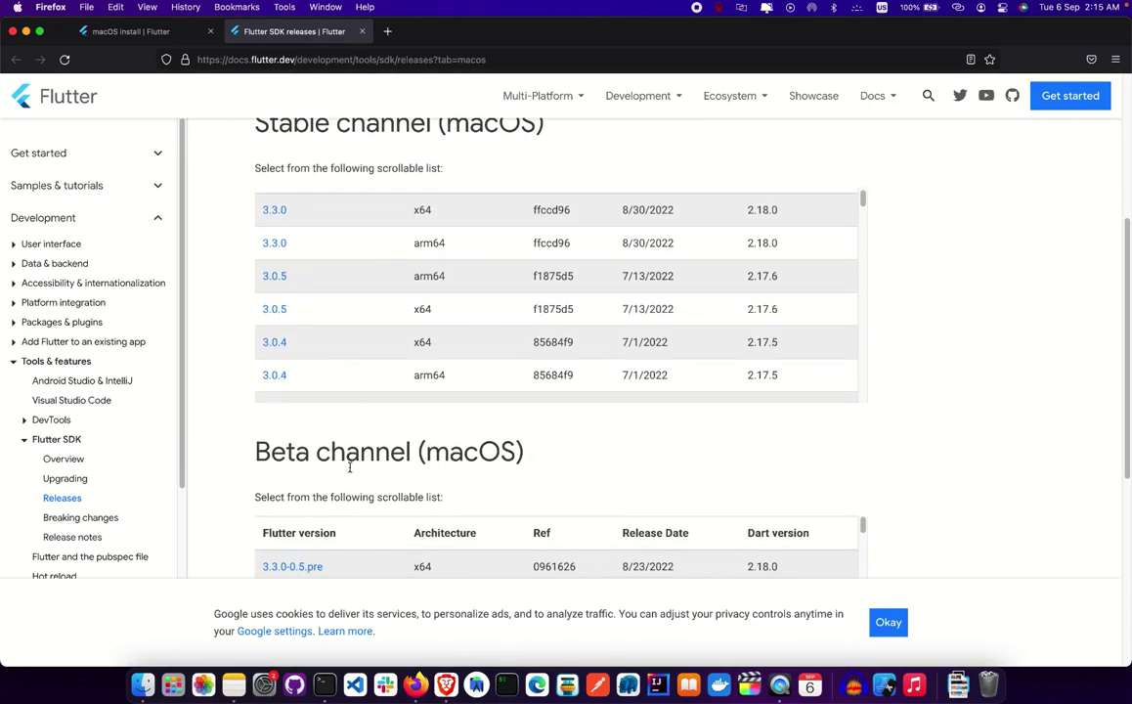
Look through the macOS stable and beta channel release lists and return to the macOS install page
{"action": "scroll", "coordinate": [350, 468], "scroll_direction": "up", "scroll_amount": 3}
{"action": "scroll", "coordinate": [351, 469], "scroll_direction": "down", "scroll_amount": 5}
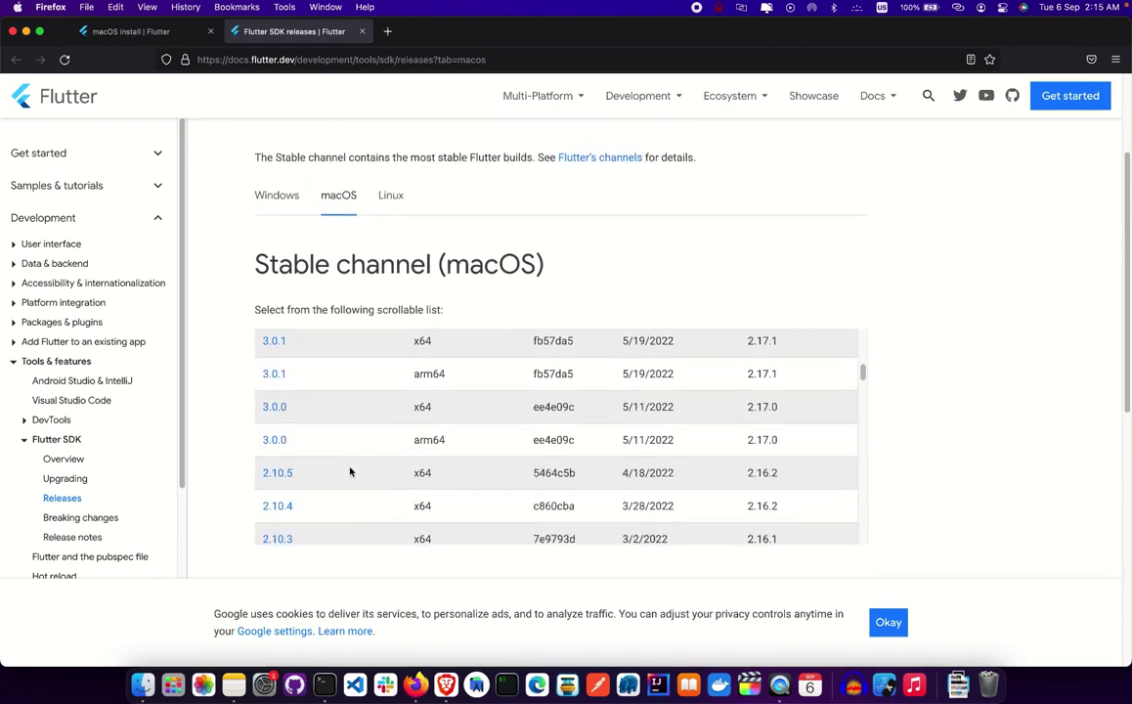
{"action": "scroll", "coordinate": [731, 309], "scroll_direction": "down", "scroll_amount": 6}
{"action": "scroll", "coordinate": [503, 397], "scroll_direction": "down", "scroll_amount": 5}
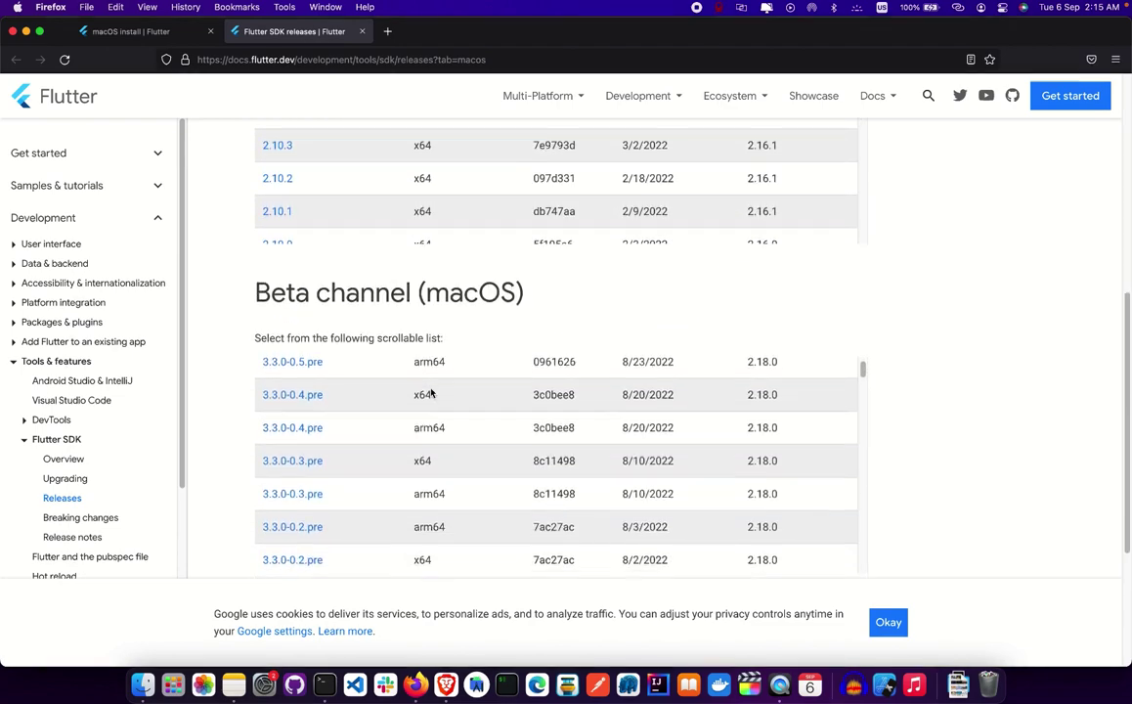
{"action": "scroll", "coordinate": [866, 383], "scroll_direction": "down", "scroll_amount": 2}
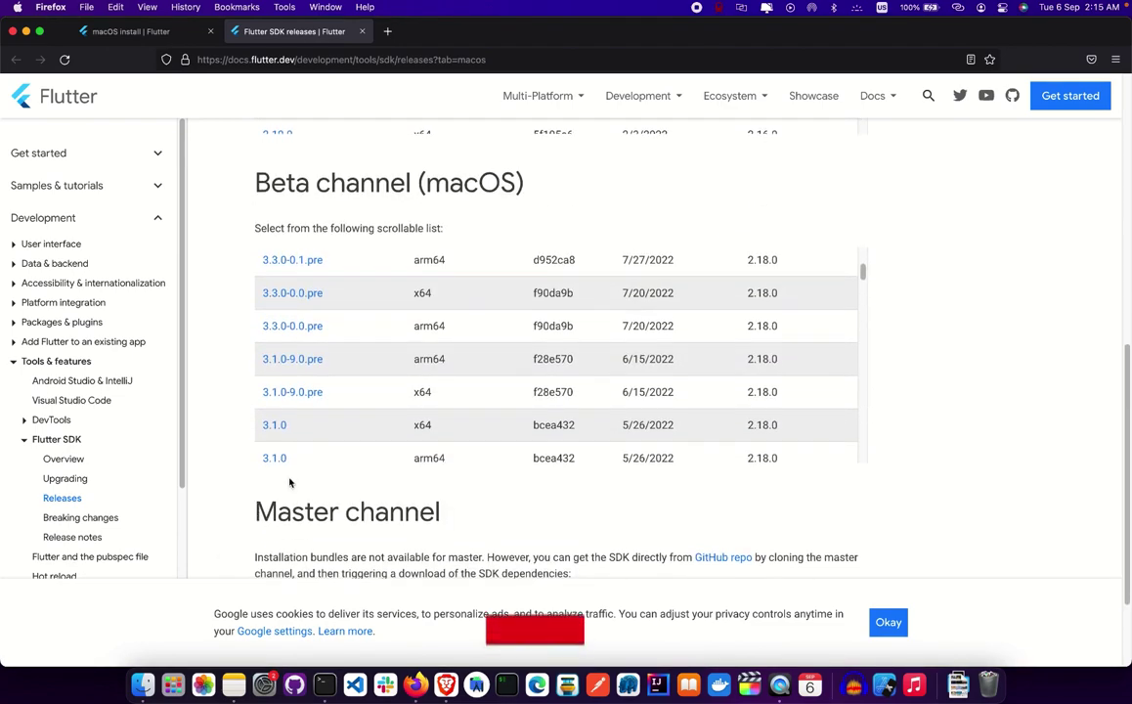
{"action": "scroll", "coordinate": [291, 477], "scroll_direction": "up", "scroll_amount": 10}
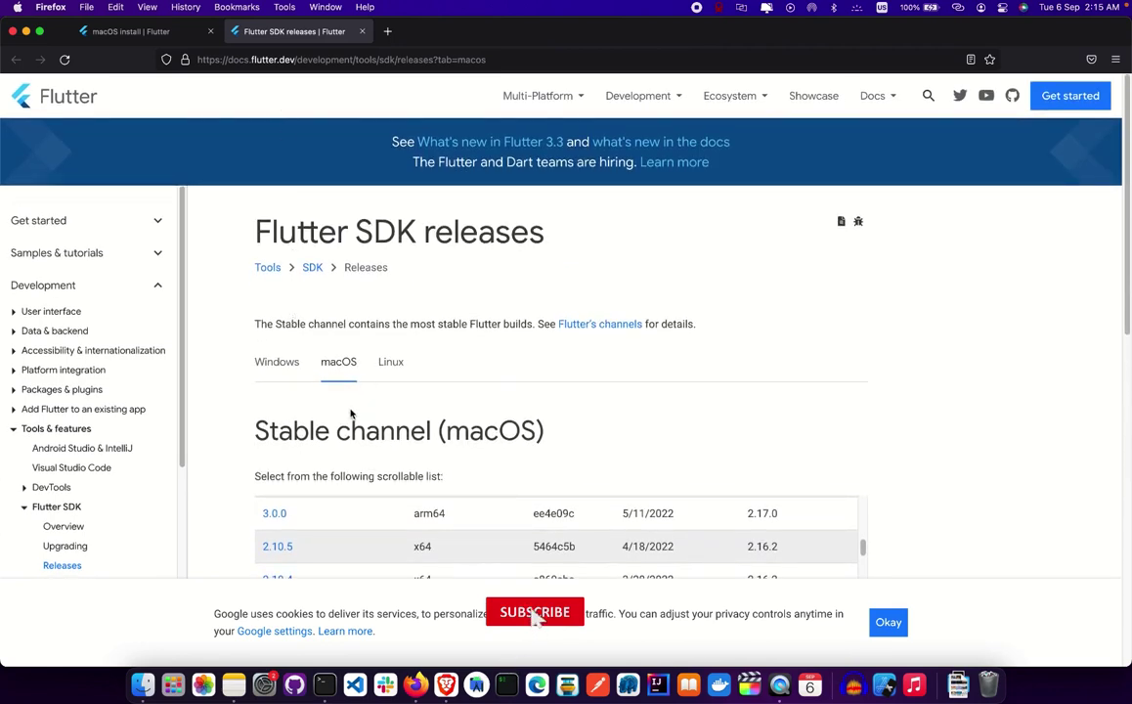
{"action": "left_click", "coordinate": [159, 32]}
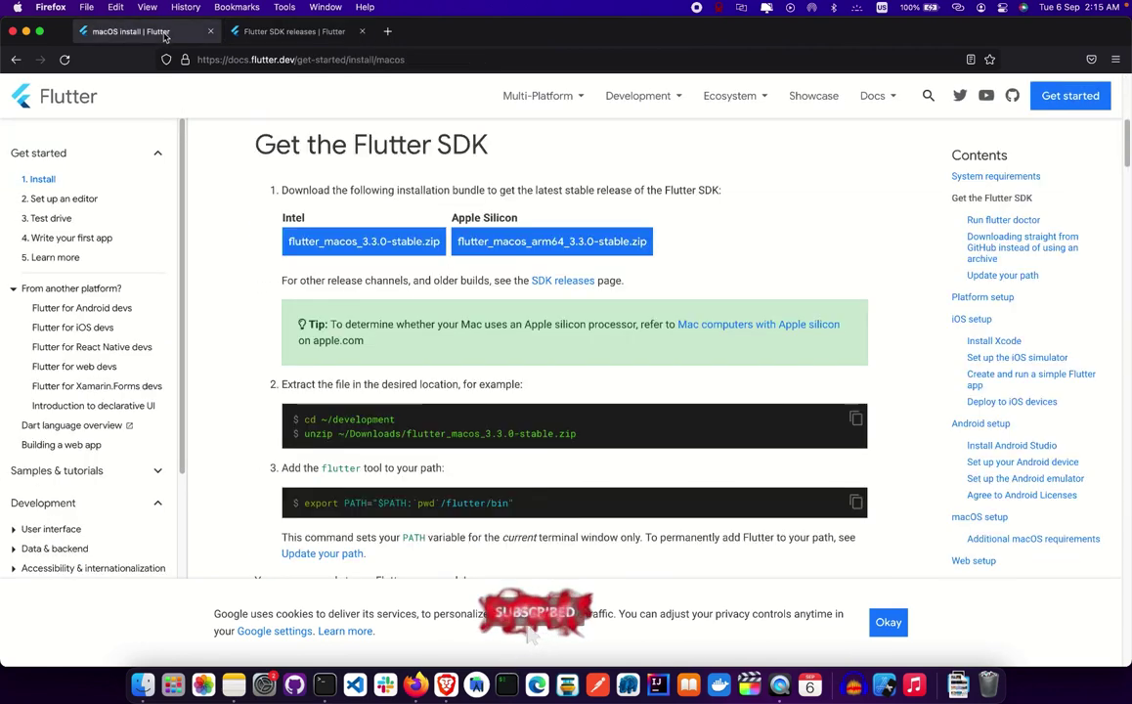
Start downloading the Intel bundle flutter_macos_3.3.0-stable.zip and cancel the download
{"action": "left_click", "coordinate": [356, 244]}
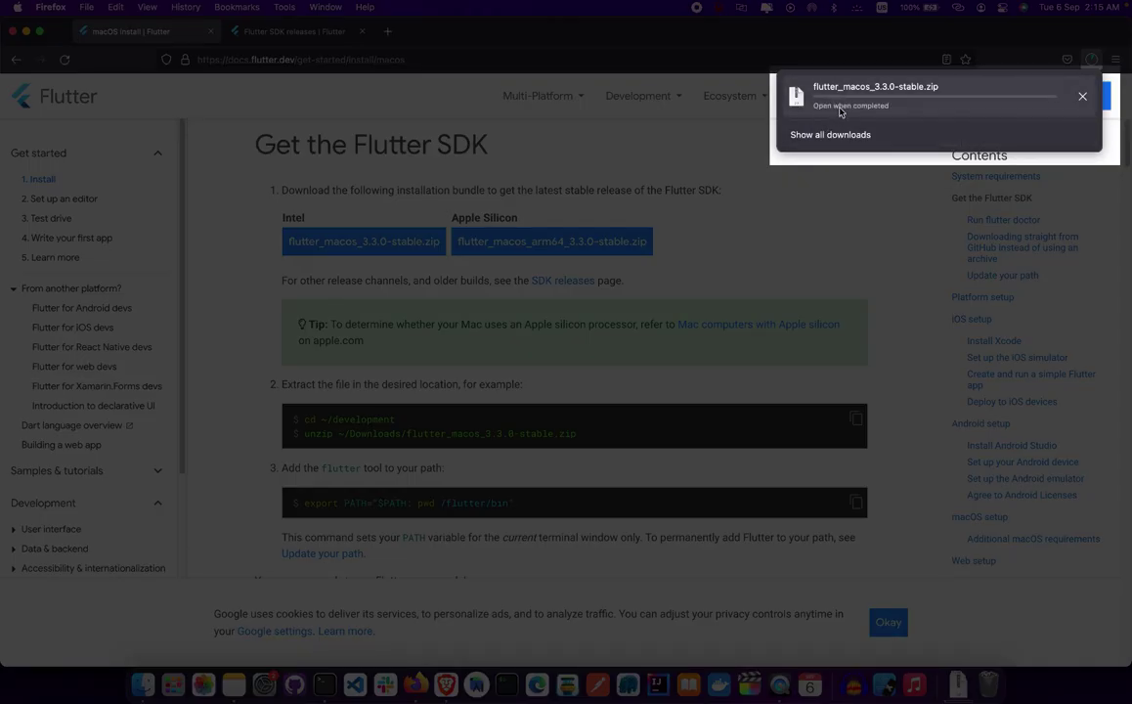
{"action": "left_click", "coordinate": [1082, 102]}
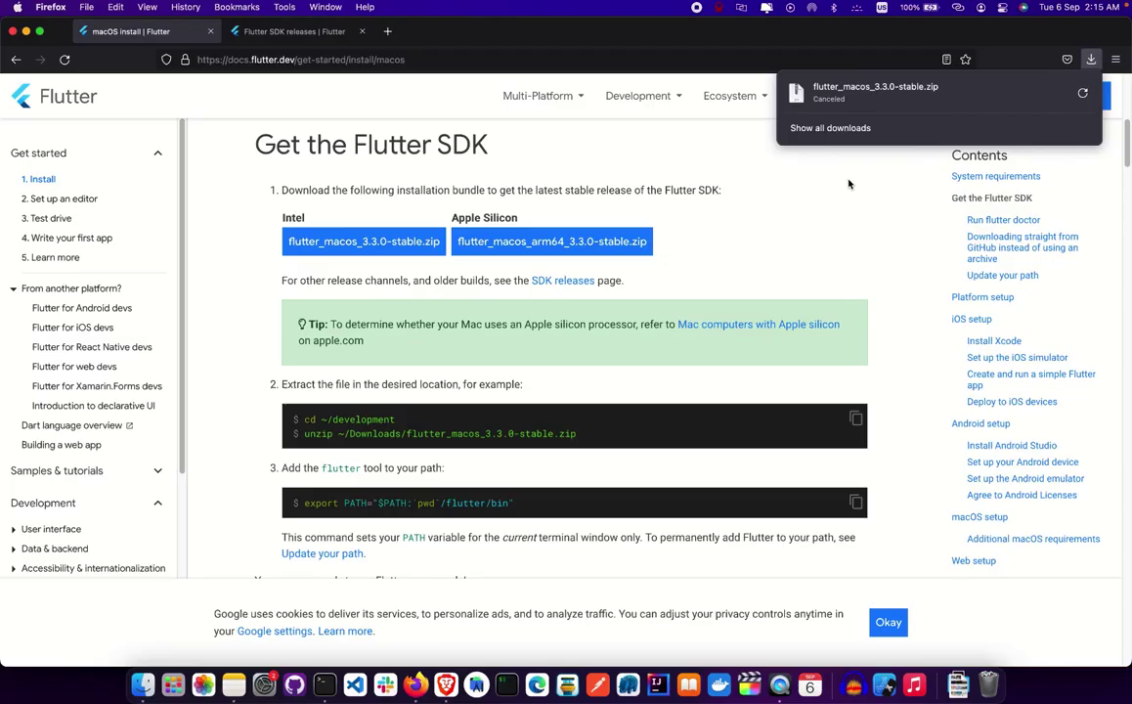
{"action": "left_click", "coordinate": [836, 183]}
Read the install page's instructions for extracting the SDK archive and adding the flutter tool to the path
{"action": "scroll", "coordinate": [386, 324], "scroll_direction": "down", "scroll_amount": 1}
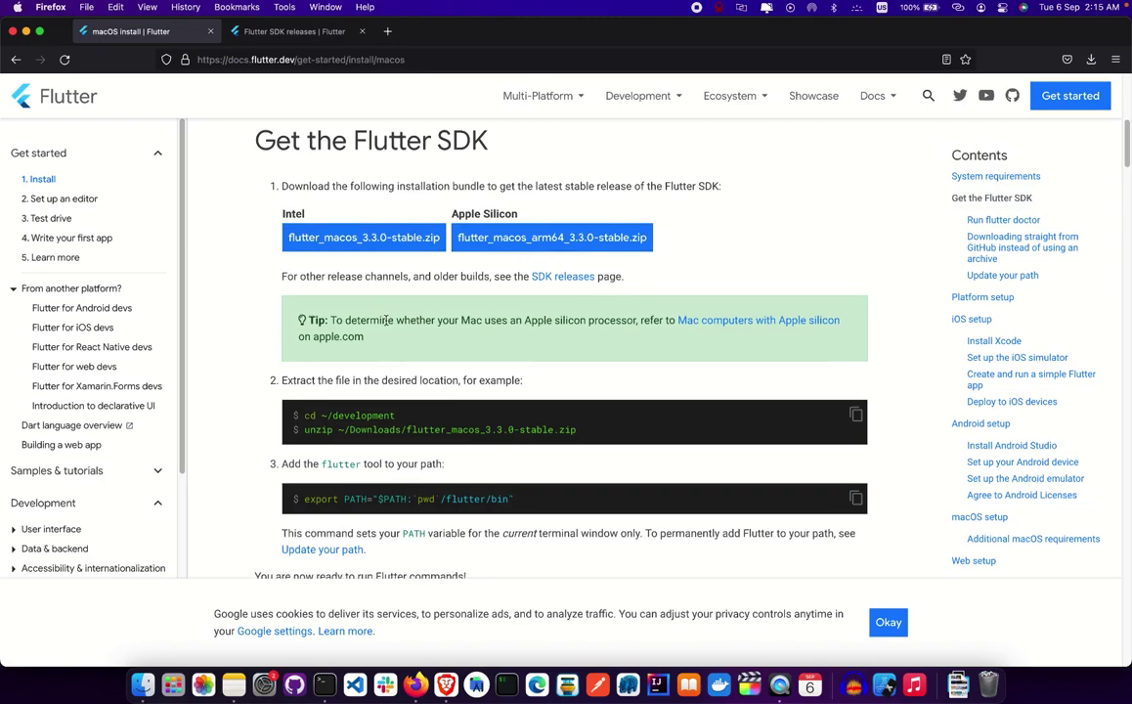
{"action": "scroll", "coordinate": [376, 287], "scroll_direction": "down", "scroll_amount": 1}
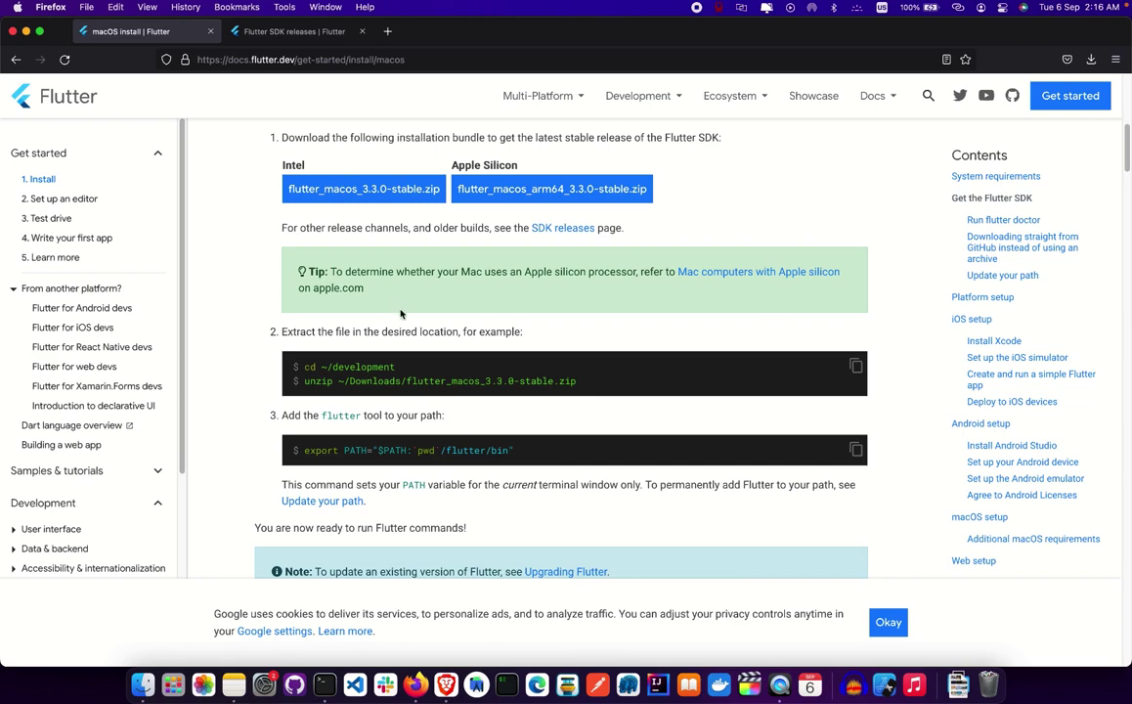
{"action": "scroll", "coordinate": [354, 367], "scroll_direction": "down", "scroll_amount": 1}
{"action": "scroll", "coordinate": [354, 367], "scroll_direction": "down", "scroll_amount": 1}
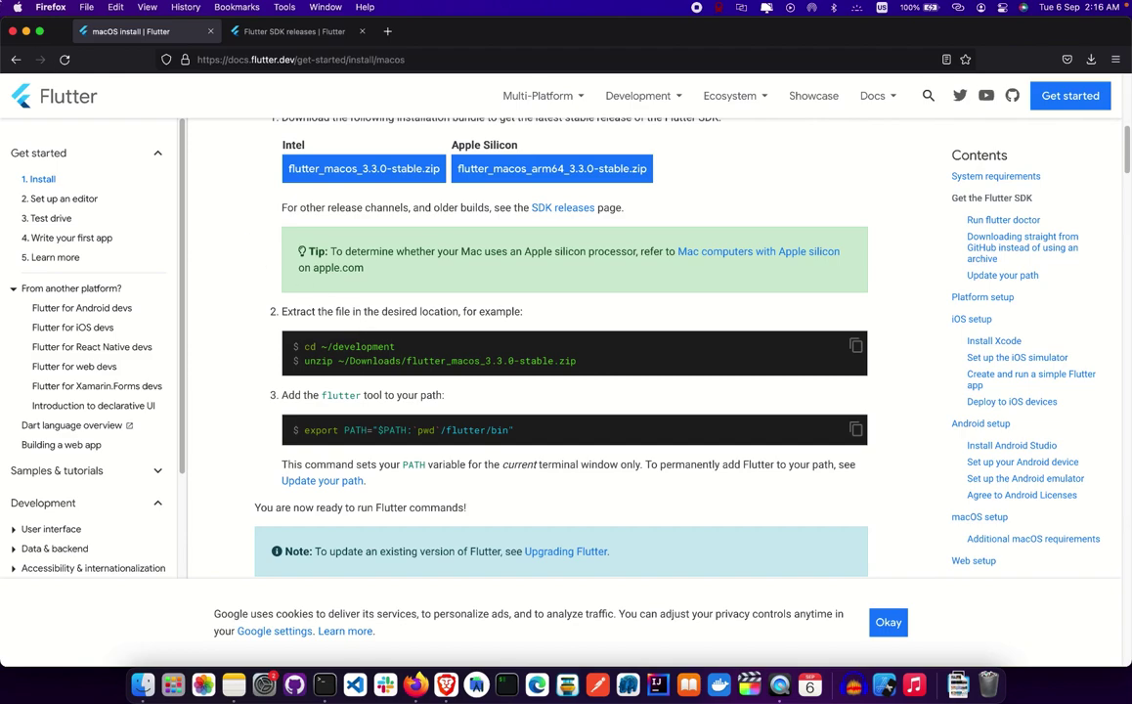
Minimize the browser, switch to Finder and open the devTools folder inside Documents
{"action": "left_click", "coordinate": [26, 31]}
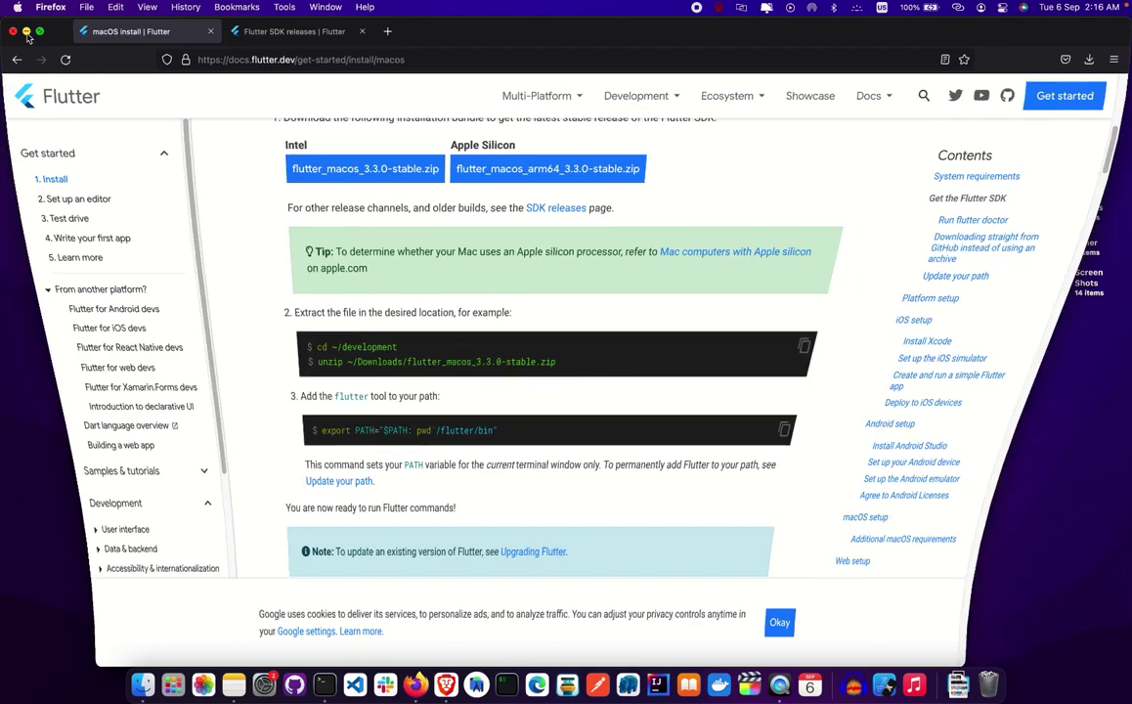
{"action": "left_click", "coordinate": [142, 684]}
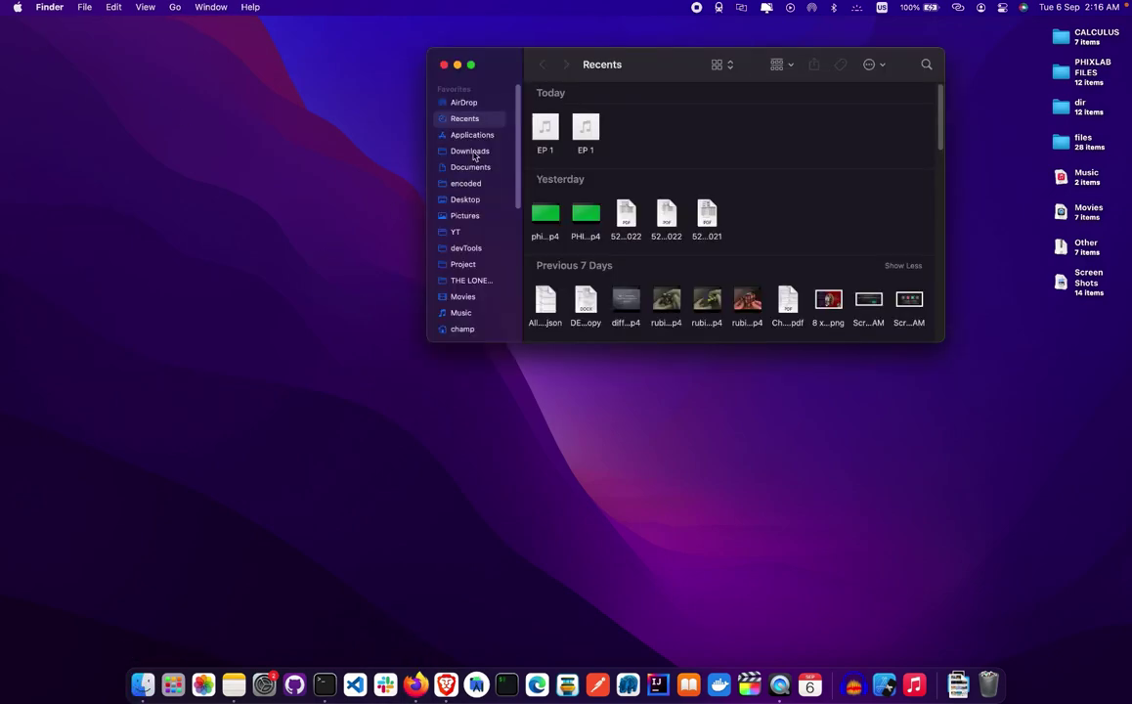
{"action": "left_click", "coordinate": [470, 167]}
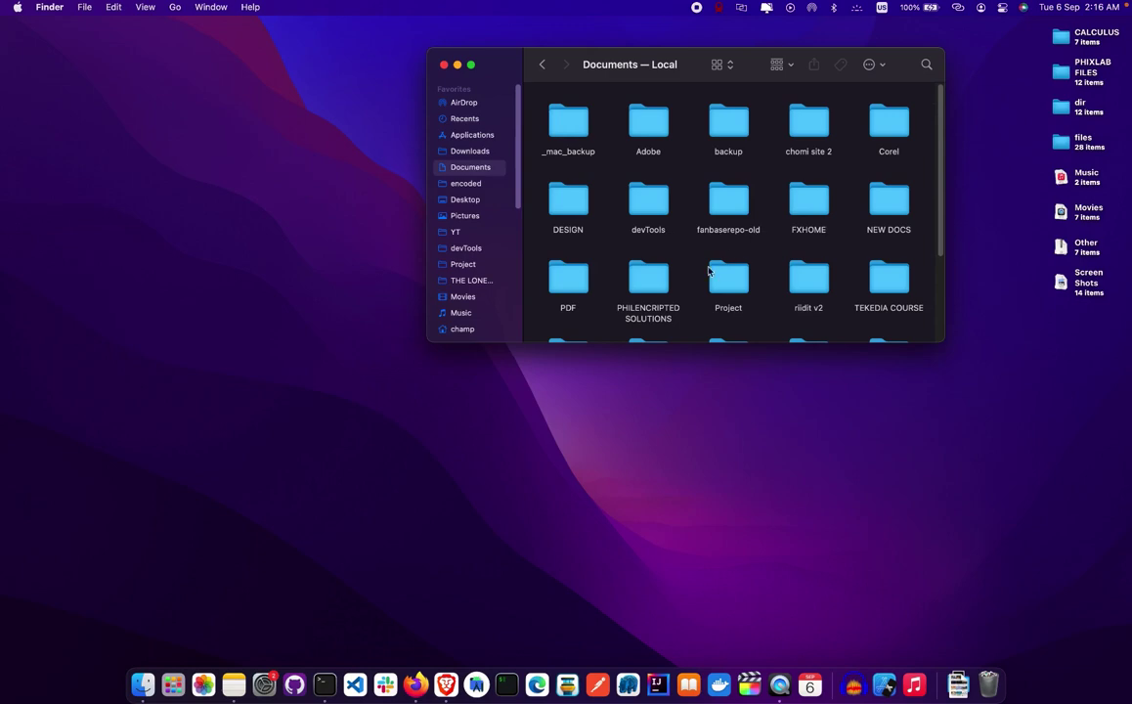
{"action": "key", "text": "super+shift+5"}
{"action": "scroll", "coordinate": [727, 308], "scroll_direction": "down", "scroll_amount": 2}
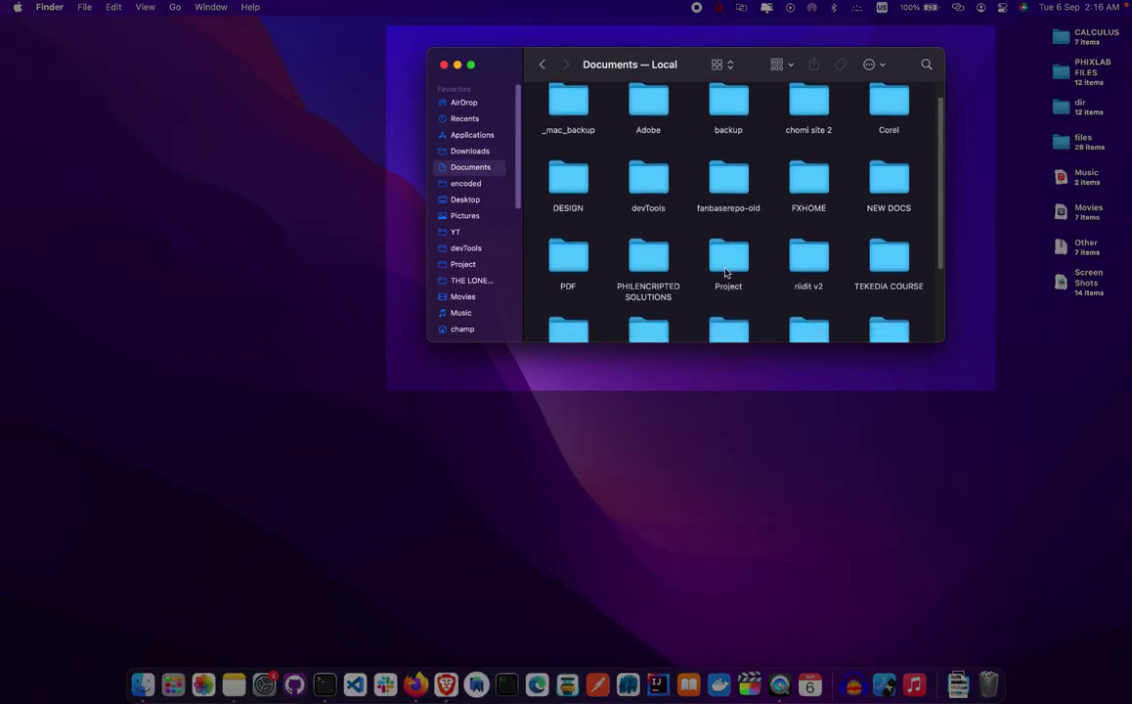
{"action": "left_click", "coordinate": [652, 187]}
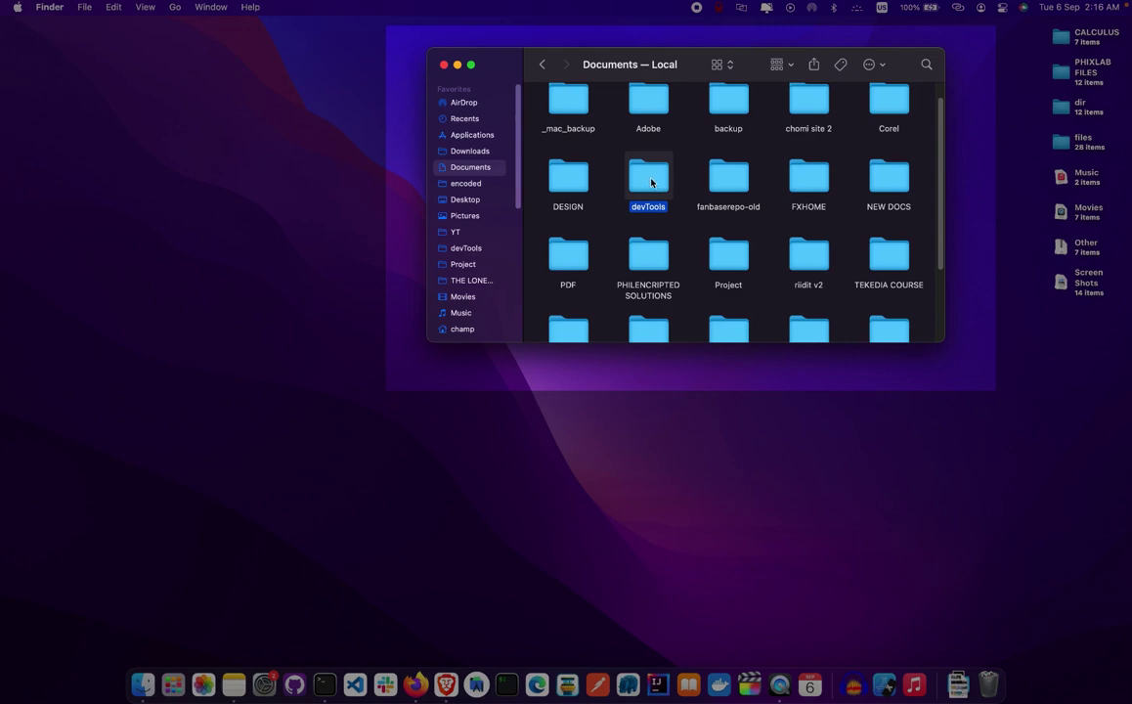
{"action": "double_click", "coordinate": [651, 182]}
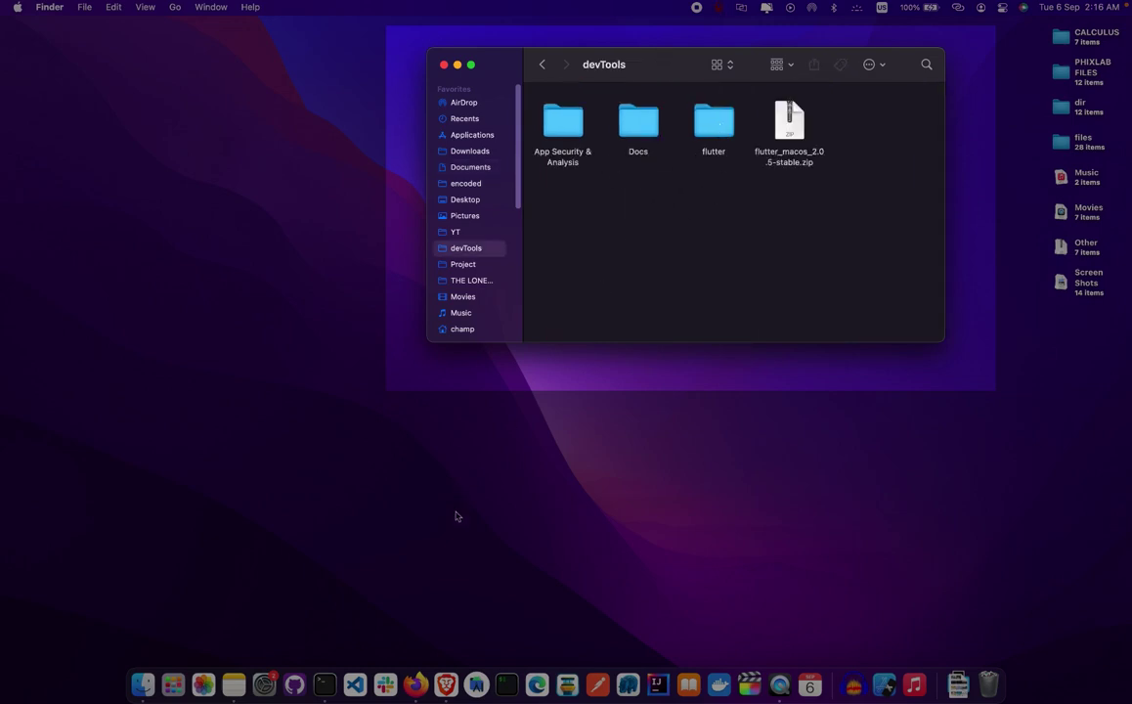
Check the extraction instructions in Firefox again and look at which applications can open the Flutter zip archive in the devTools folder
{"action": "left_click", "coordinate": [417, 690]}
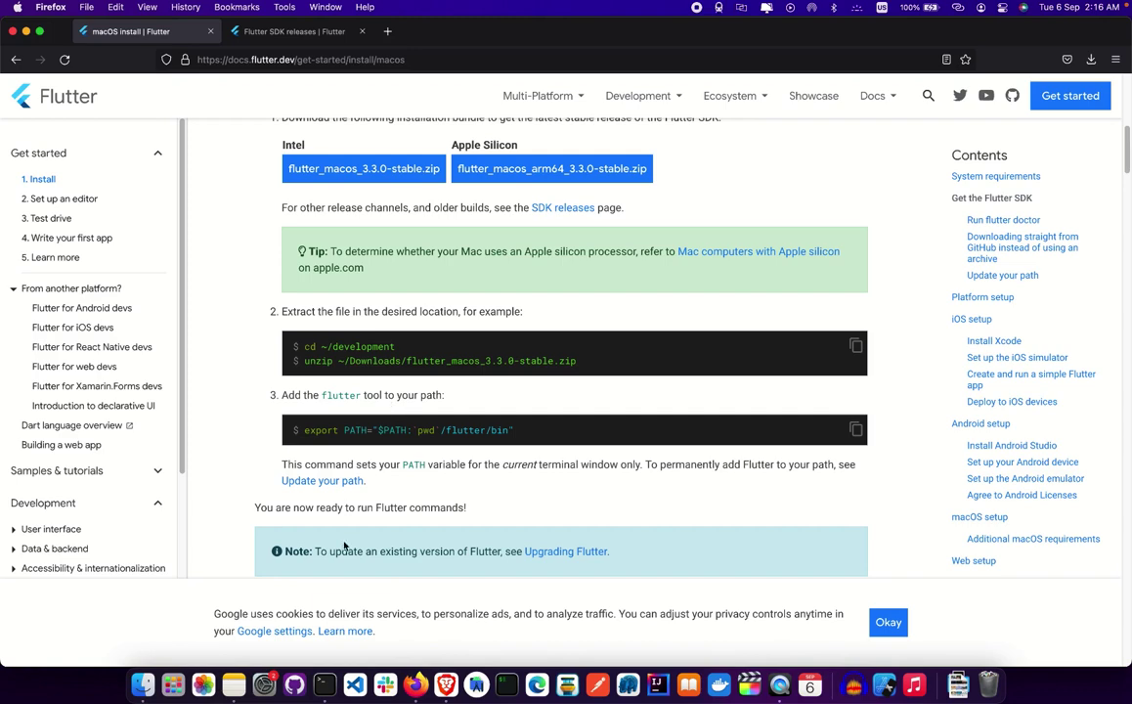
{"action": "left_click", "coordinate": [142, 684]}
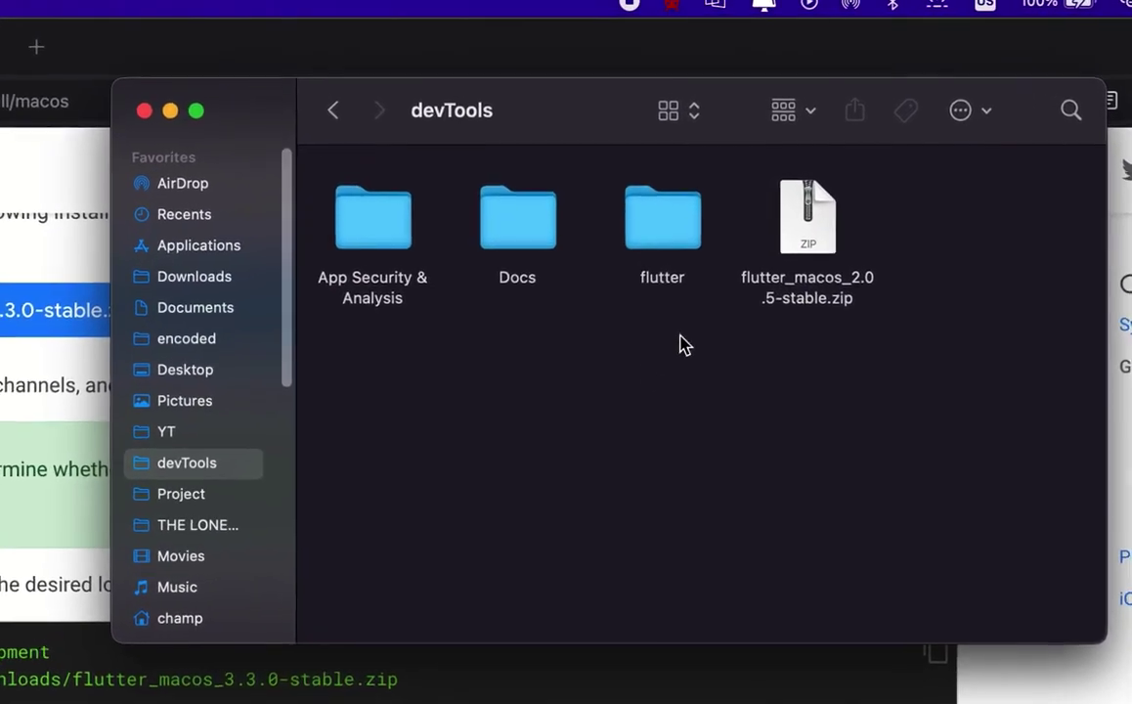
{"action": "left_click", "coordinate": [784, 284]}
{"action": "left_click", "coordinate": [748, 367]}
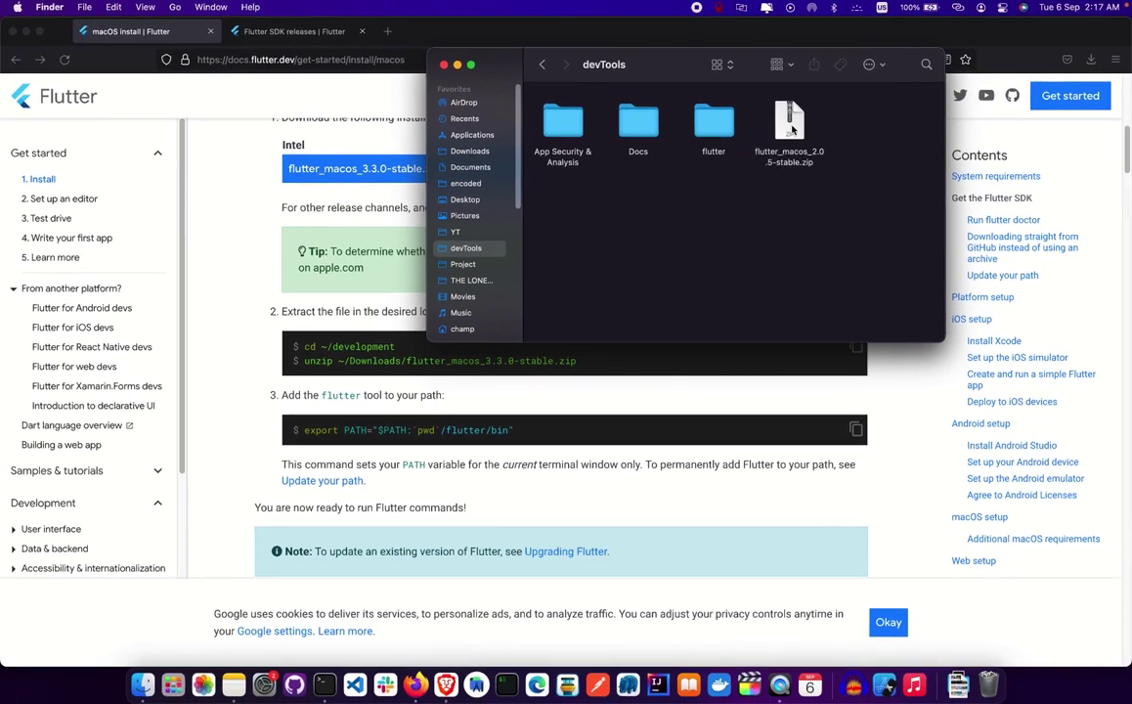
{"action": "right_click", "coordinate": [785, 133]}
{"action": "mouse_move", "coordinate": [813, 152]}
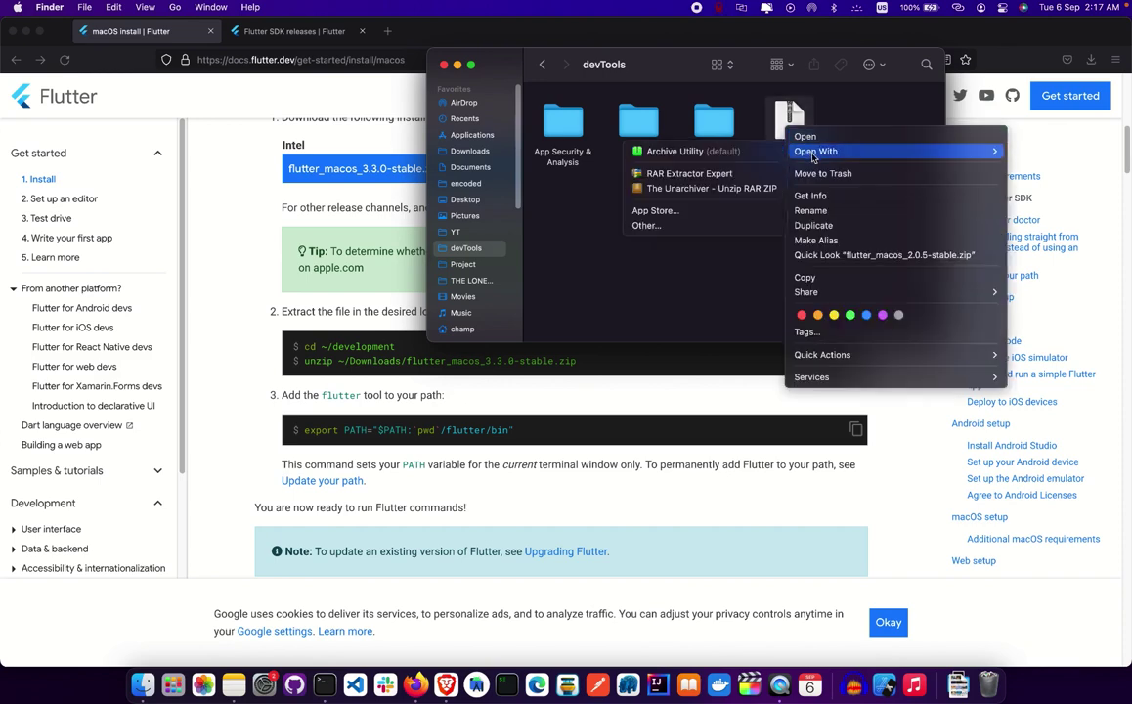
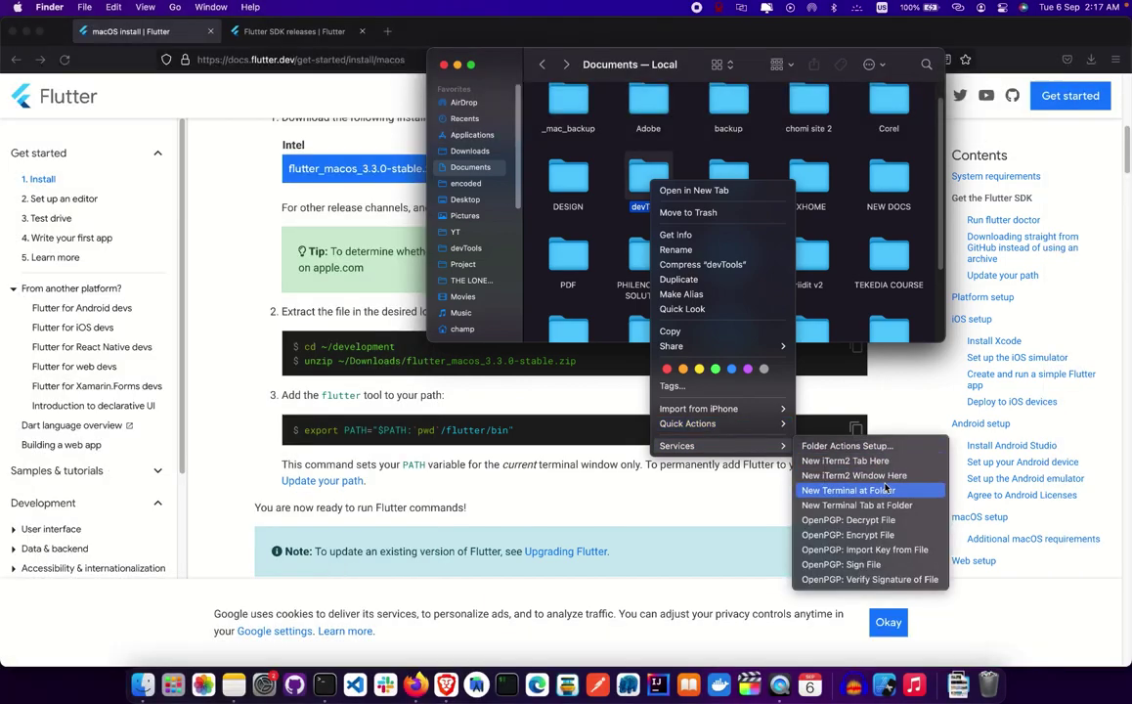
Open a new Terminal at the devTools folder and clear its screen
{"action": "left_click", "coordinate": [888, 490]}
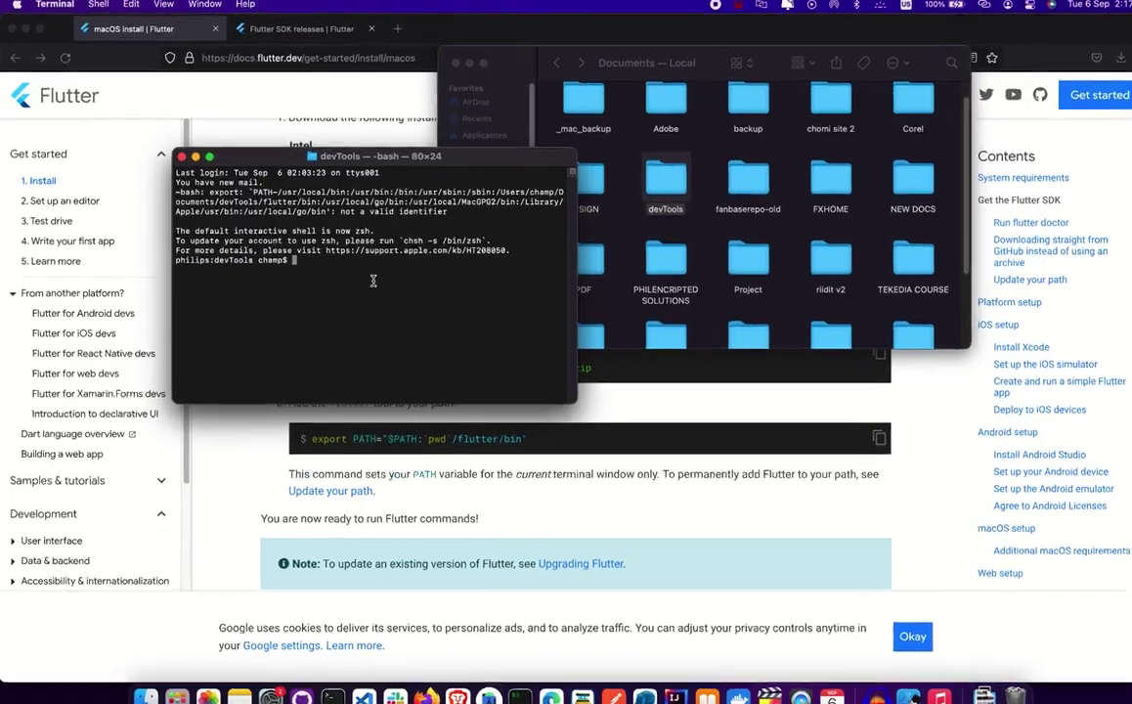
{"action": "type", "text": "unzip flutter3.3.zip"}
{"action": "key", "text": "ctrl+u"}
{"action": "type", "text": "clear"}
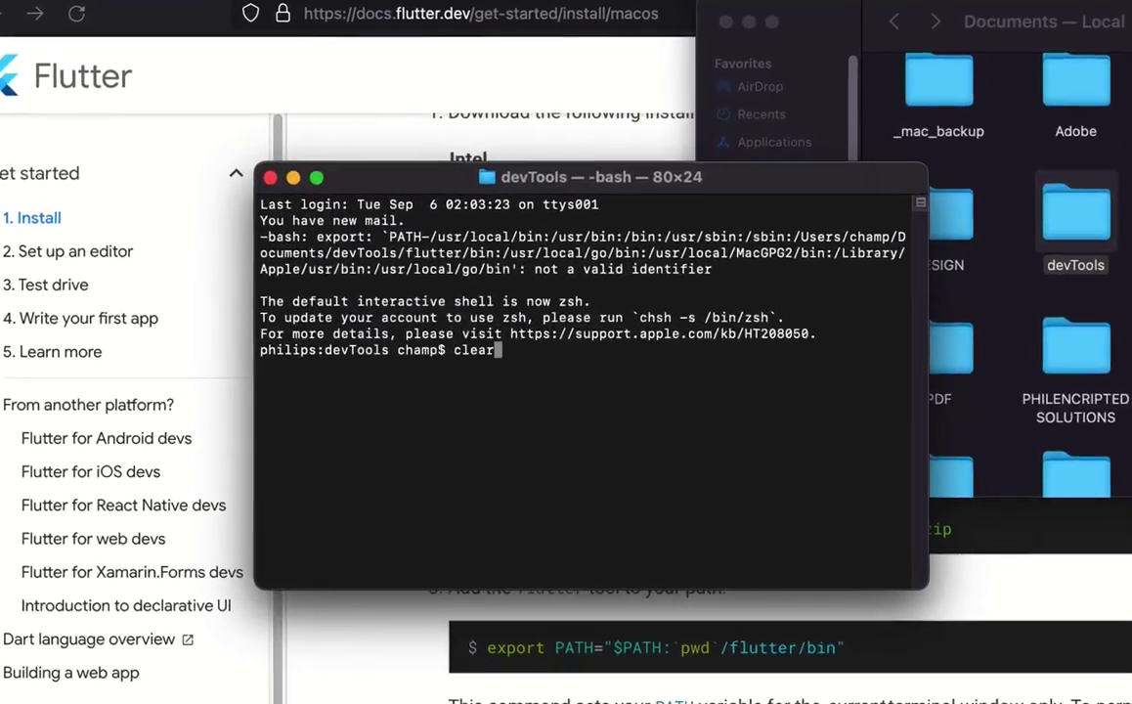
{"action": "key", "text": "Return"}
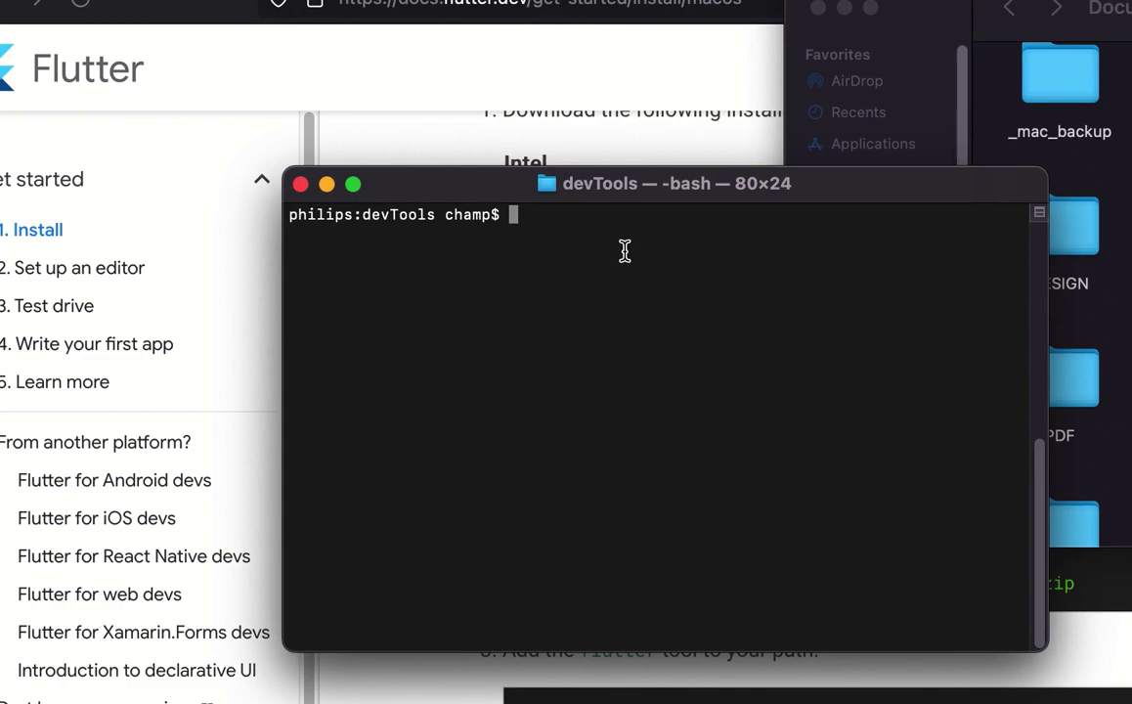
Move the terminal window aside and open the devTools folder in Finder
{"action": "left_click_drag", "start_coordinate": [856, 197], "coordinate": [606, 186]}
{"action": "left_click", "coordinate": [1020, 245]}
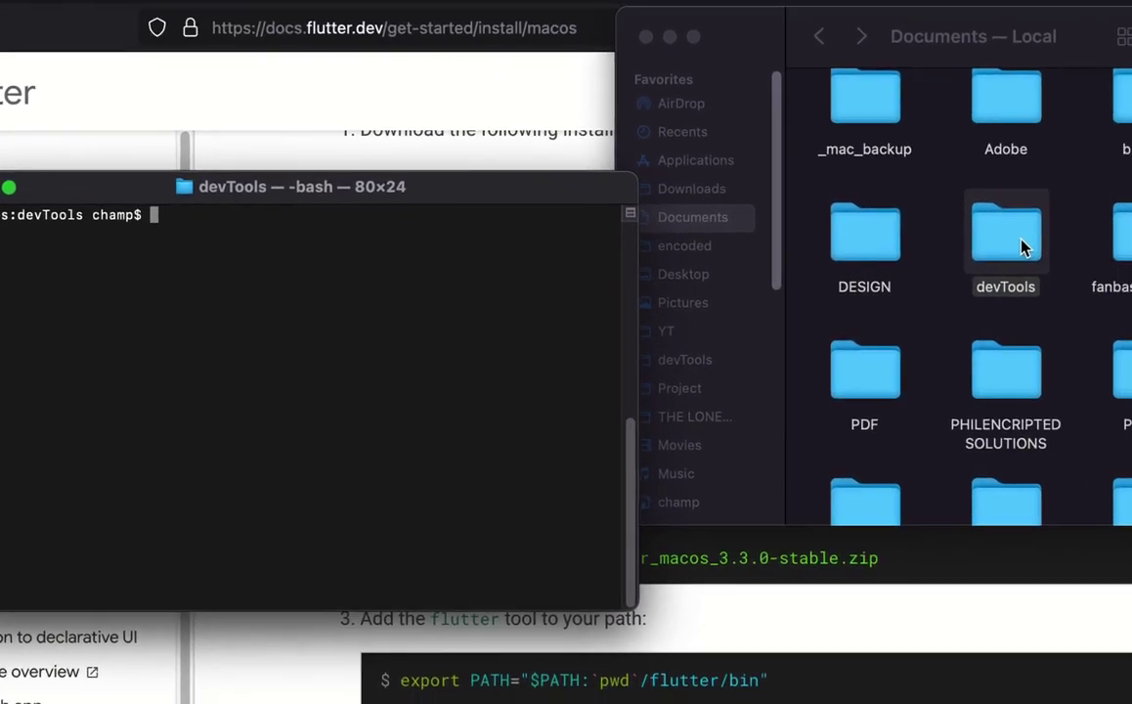
{"action": "double_click", "coordinate": [1021, 246]}
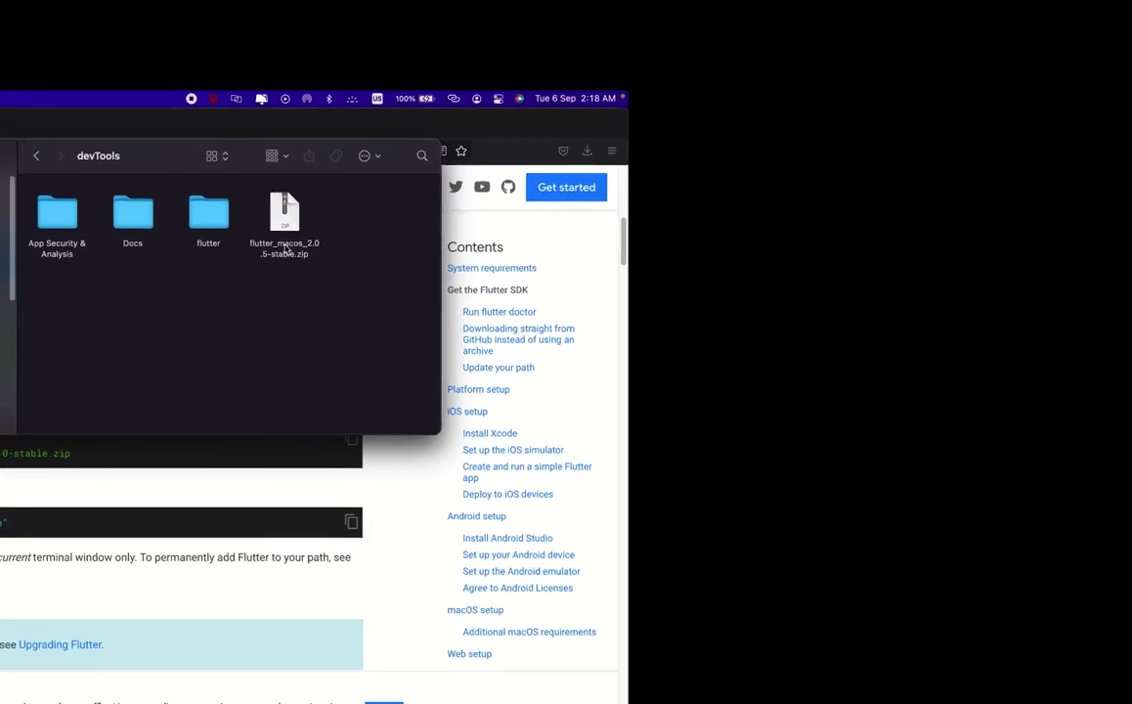
Rename the Flutter zip archive in the devTools folder to flutte3.3.zip
{"action": "left_click", "coordinate": [604, 232]}
{"action": "left_click", "coordinate": [353, 251]}
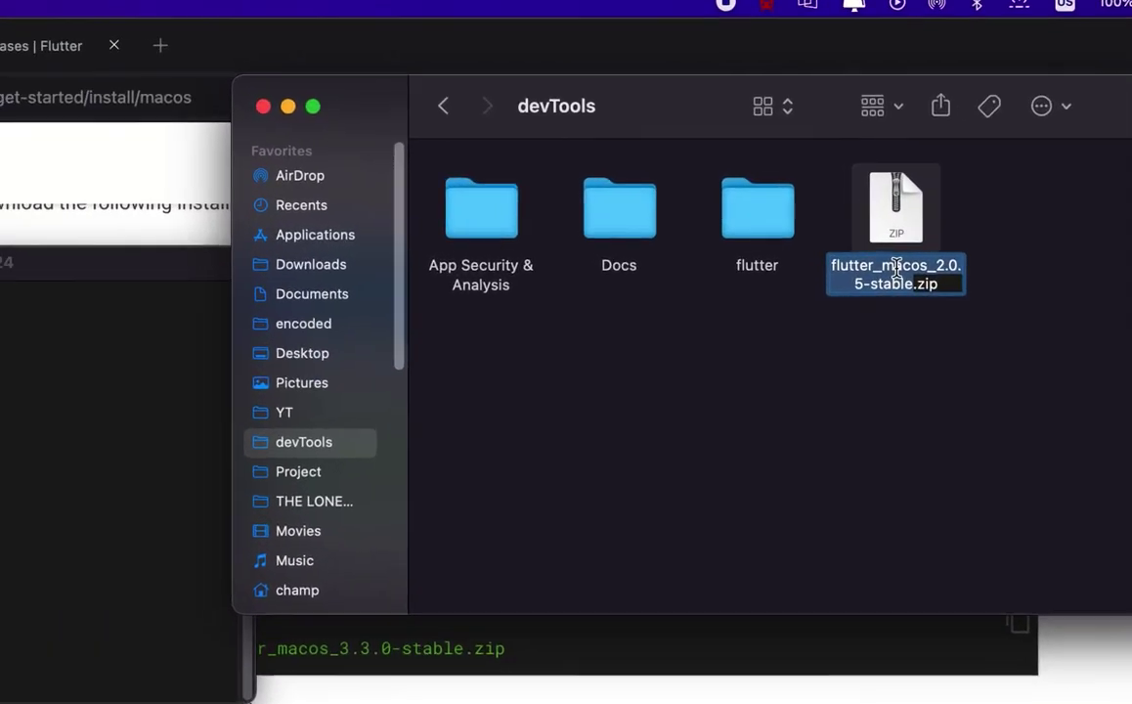
{"action": "key", "text": "Left"}
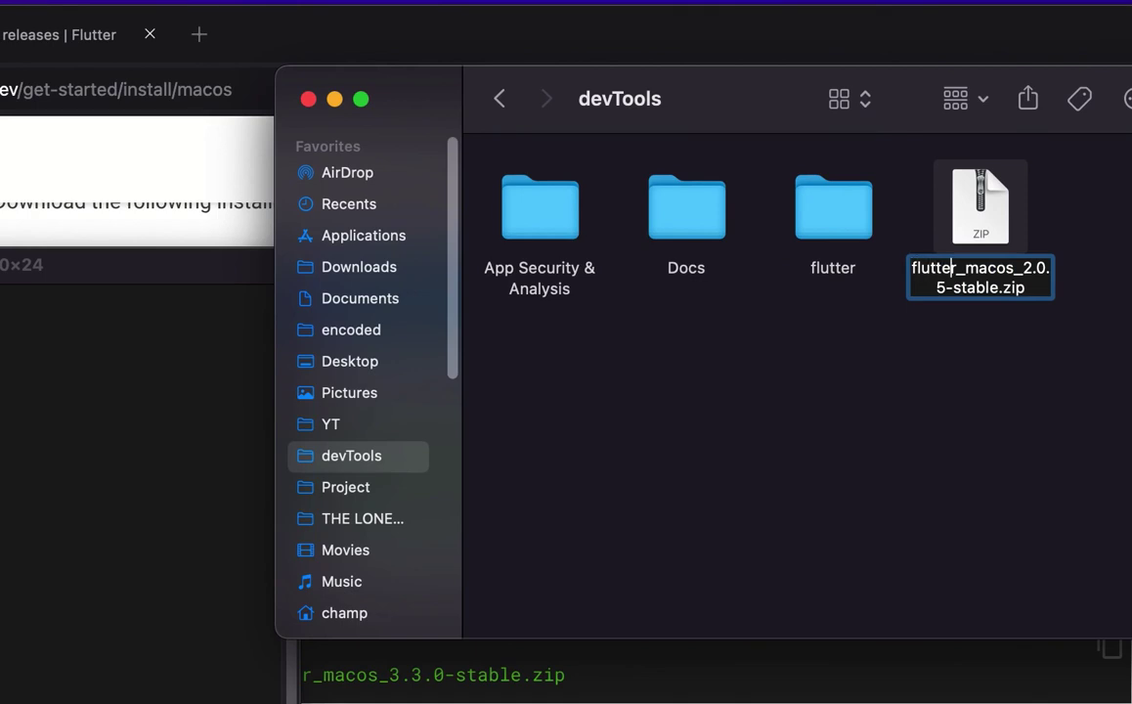
{"action": "key", "text": "shift+Right"}
{"action": "key", "text": "shift+Right"}
{"action": "key", "text": "shift+Right"}
{"action": "key", "text": "shift+Right"}
{"action": "key", "text": "shift+Right"}
{"action": "key", "text": "shift+Right"}
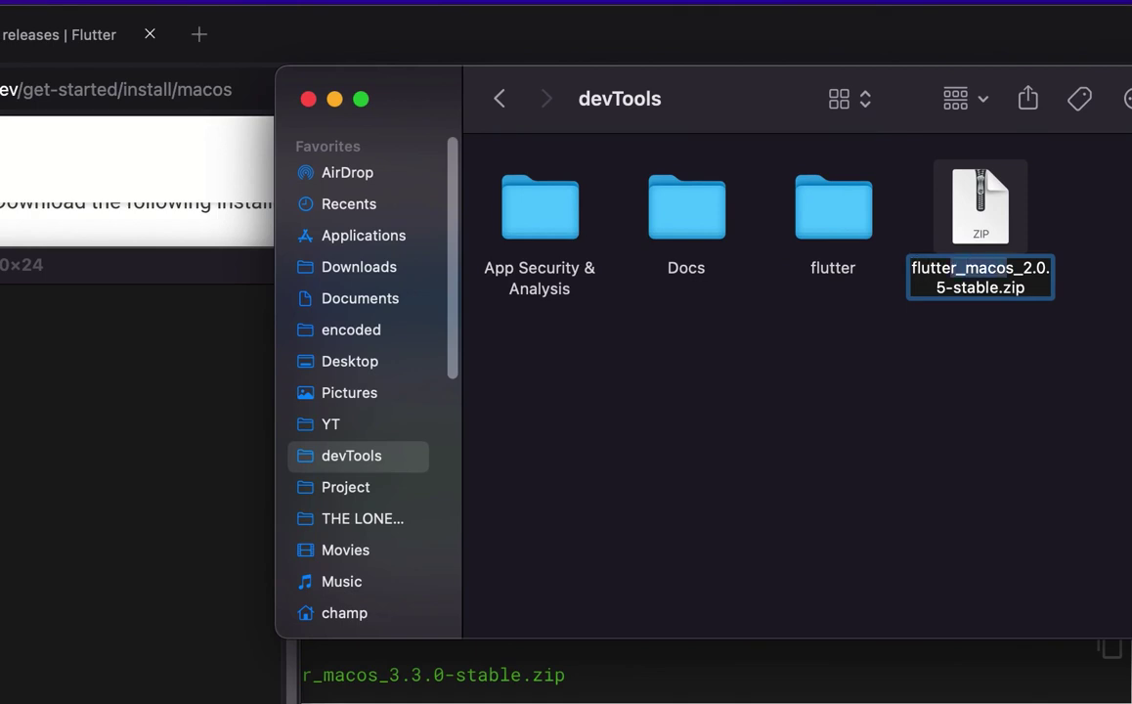
{"action": "key", "text": "super+shift+Left"}
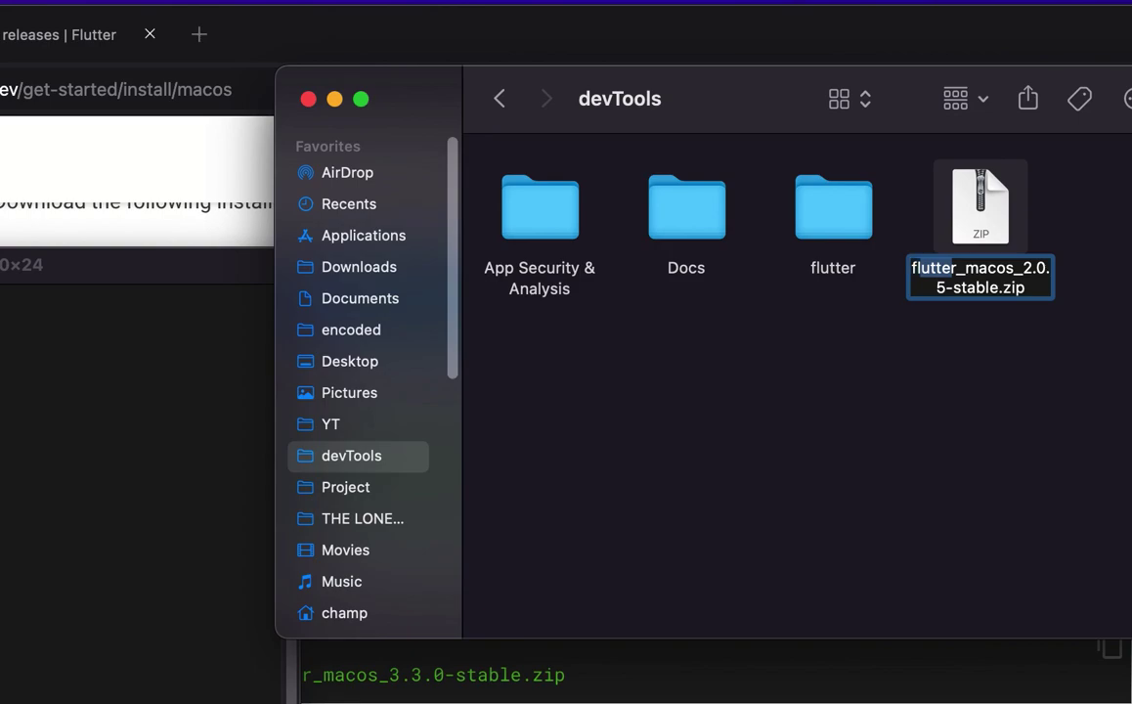
{"action": "key", "text": "shift+Right"}
{"action": "key", "text": "shift+Right"}
{"action": "key", "text": "shift+Right"}
{"action": "key", "text": "shift+Right"}
{"action": "key", "text": "shift+Right"}
{"action": "key", "text": "shift+Right"}
{"action": "key", "text": "shift+Right"}
{"action": "key", "text": "shift+Right"}
{"action": "key", "text": "shift+Right"}
{"action": "key", "text": "shift+Right"}
{"action": "key", "text": "shift+Right"}
{"action": "key", "text": "shift+Right"}
{"action": "key", "text": "shift+Right"}
{"action": "key", "text": "shift+Right"}
{"action": "key", "text": "shift+Right"}
{"action": "key", "text": "shift+Right"}
{"action": "key", "text": "shift+Right"}
{"action": "key", "text": "shift+Right"}
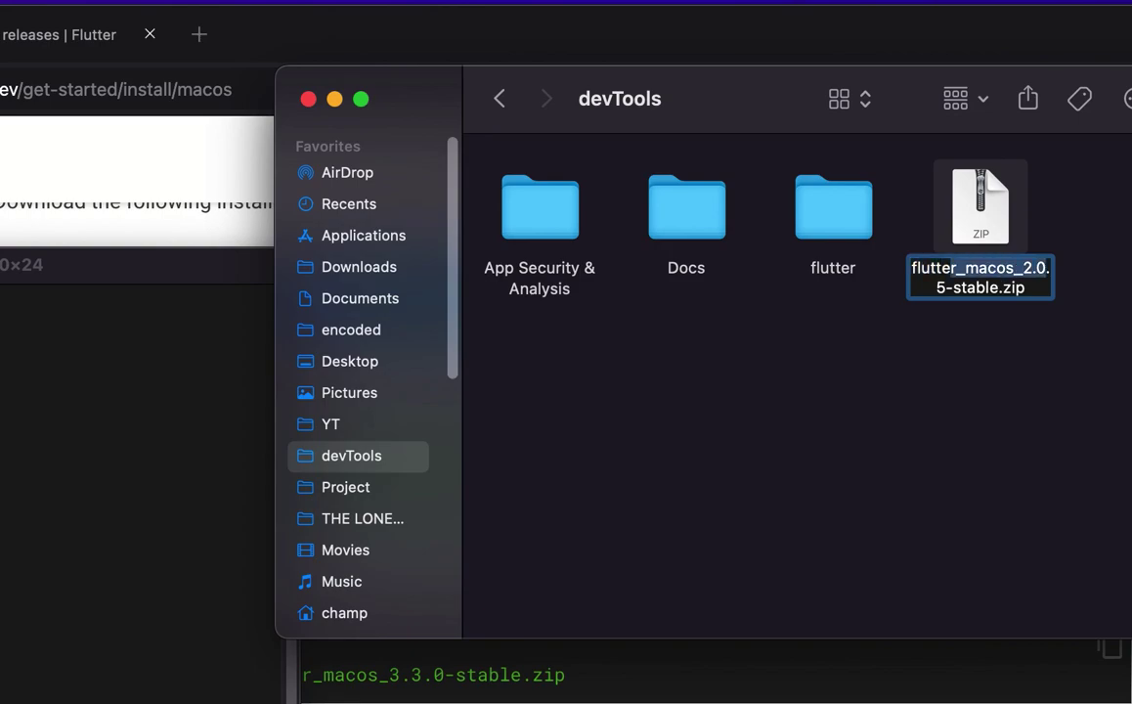
{"action": "key", "text": "BackSpace"}
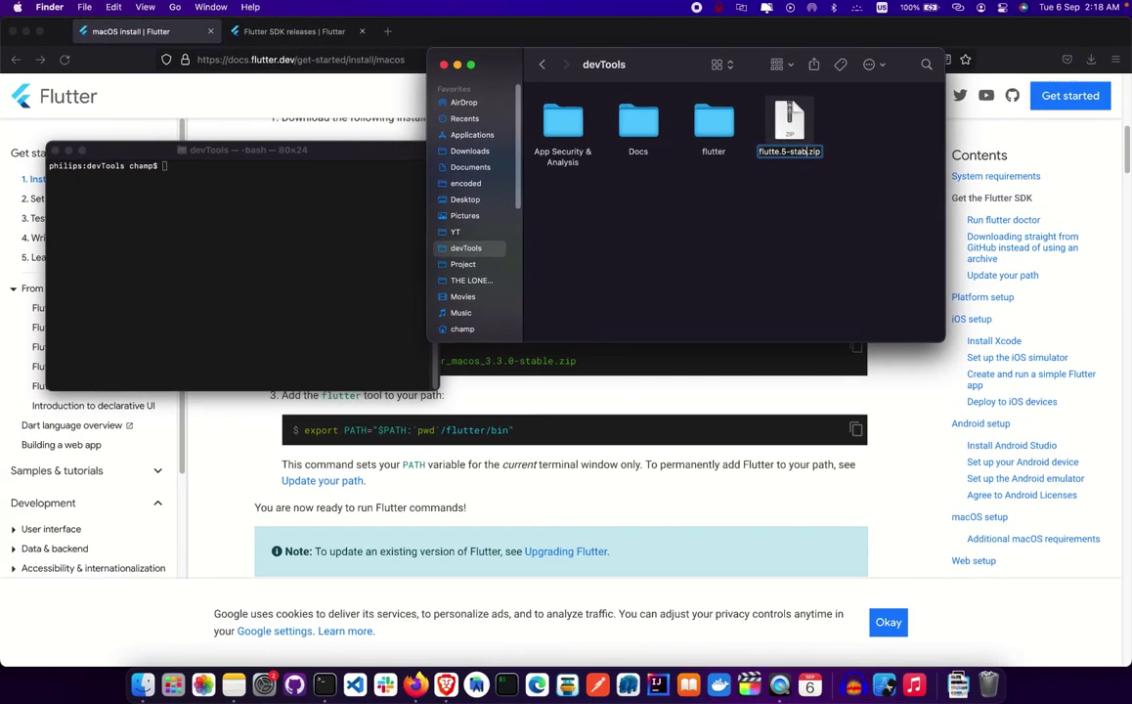
{"action": "key", "text": "BackSpace"}
{"action": "key", "text": "BackSpace"}
{"action": "key", "text": "BackSpace"}
{"action": "key", "text": "BackSpace"}
{"action": "key", "text": "BackSpace"}
{"action": "key", "text": "BackSpace"}
{"action": "key", "text": "BackSpace"}
{"action": "type", "text": "3.3"}
{"action": "key", "text": "Return"}
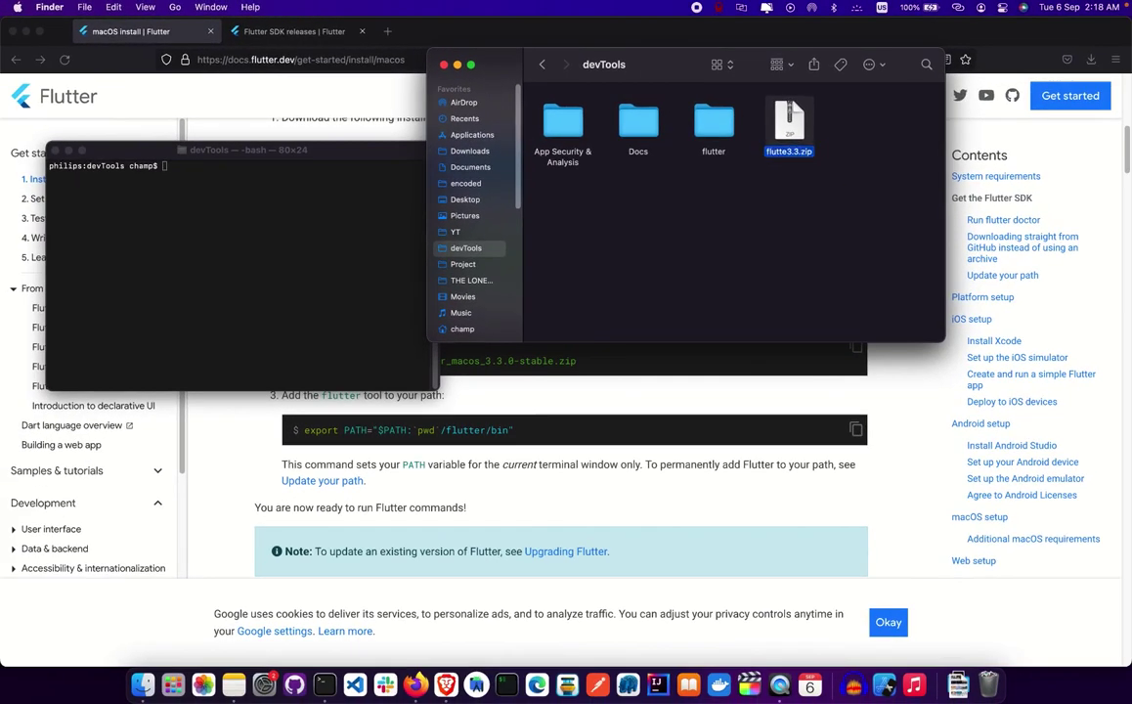
Enter the command unzip flutte3.3.zip at the devTools terminal prompt and close that window
{"action": "left_click", "coordinate": [263, 202]}
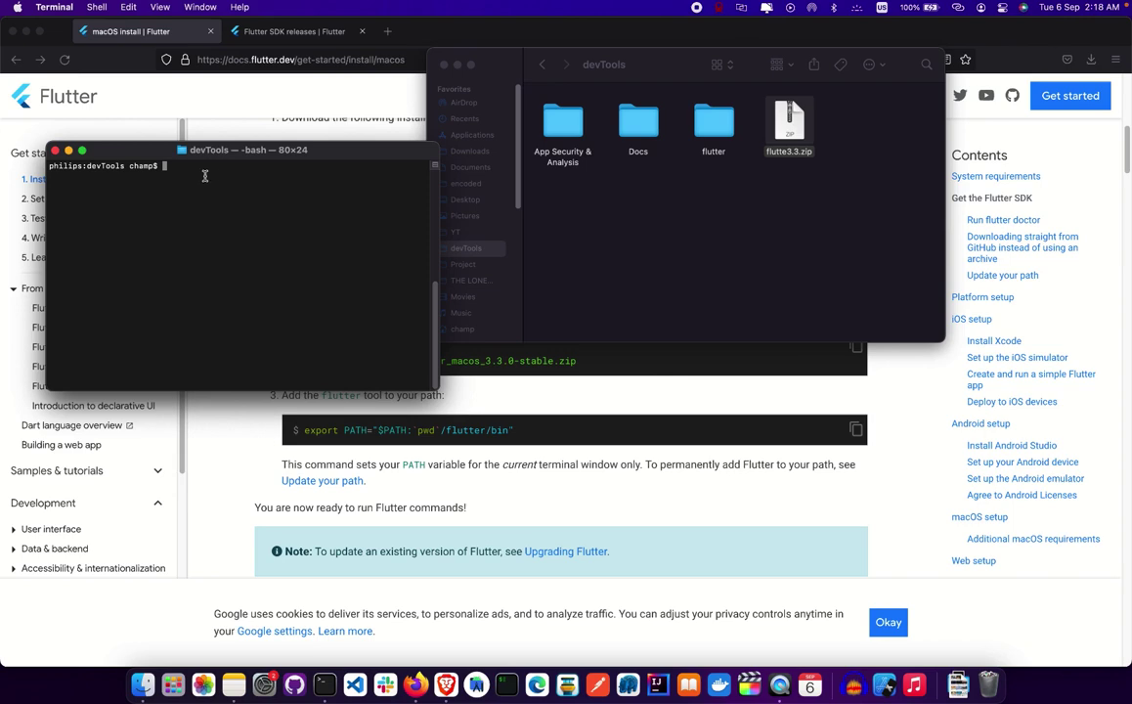
{"action": "type", "text": "unzip"}
{"action": "left_click_drag", "start_coordinate": [288, 147], "coordinate": [291, 123]}
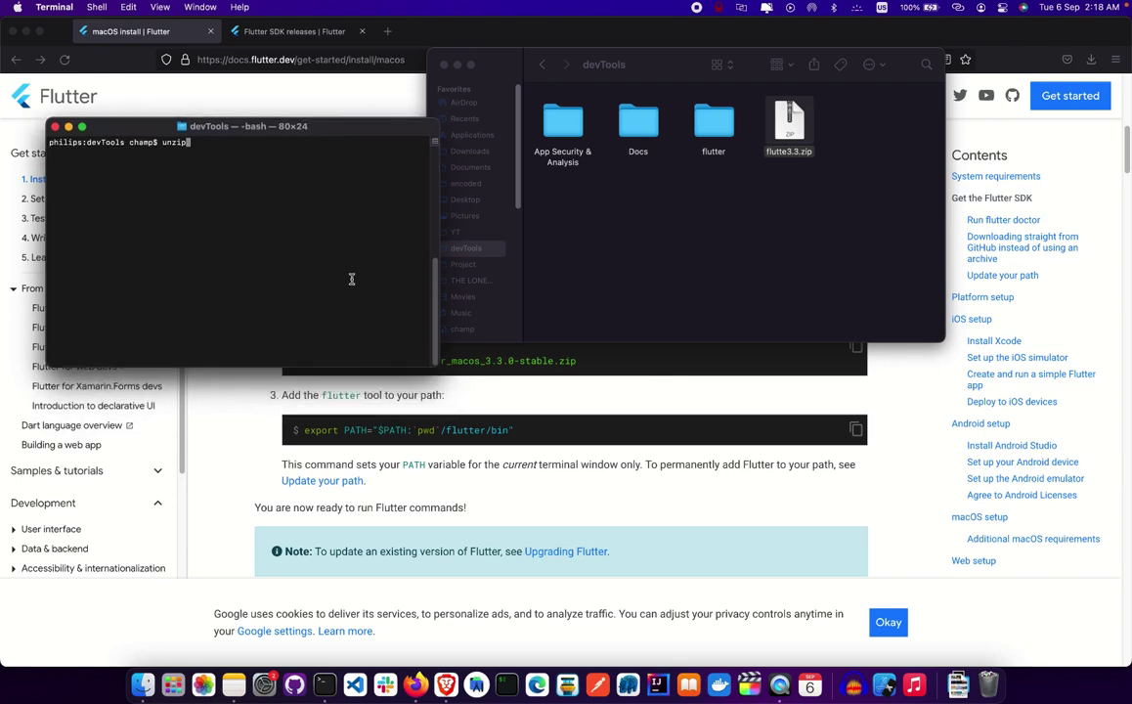
{"action": "left_click_drag", "start_coordinate": [367, 128], "coordinate": [367, 83]}
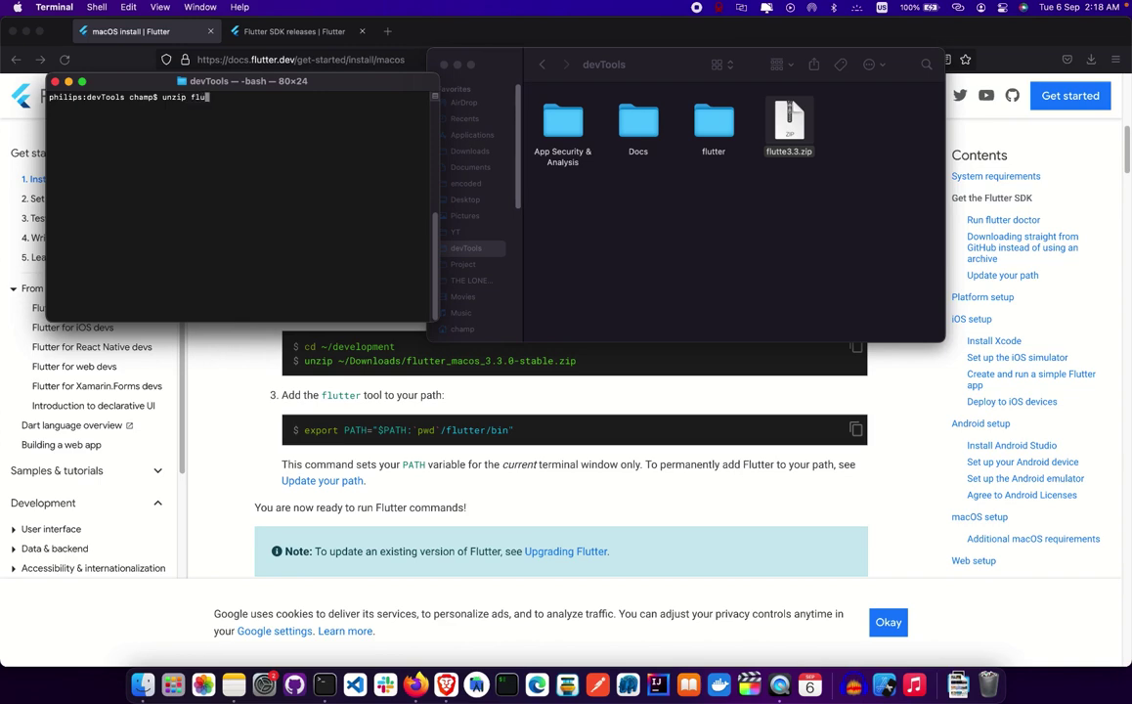
{"action": "type", "text": "flutte3.3.zip"}
{"action": "left_click", "coordinate": [55, 83]}
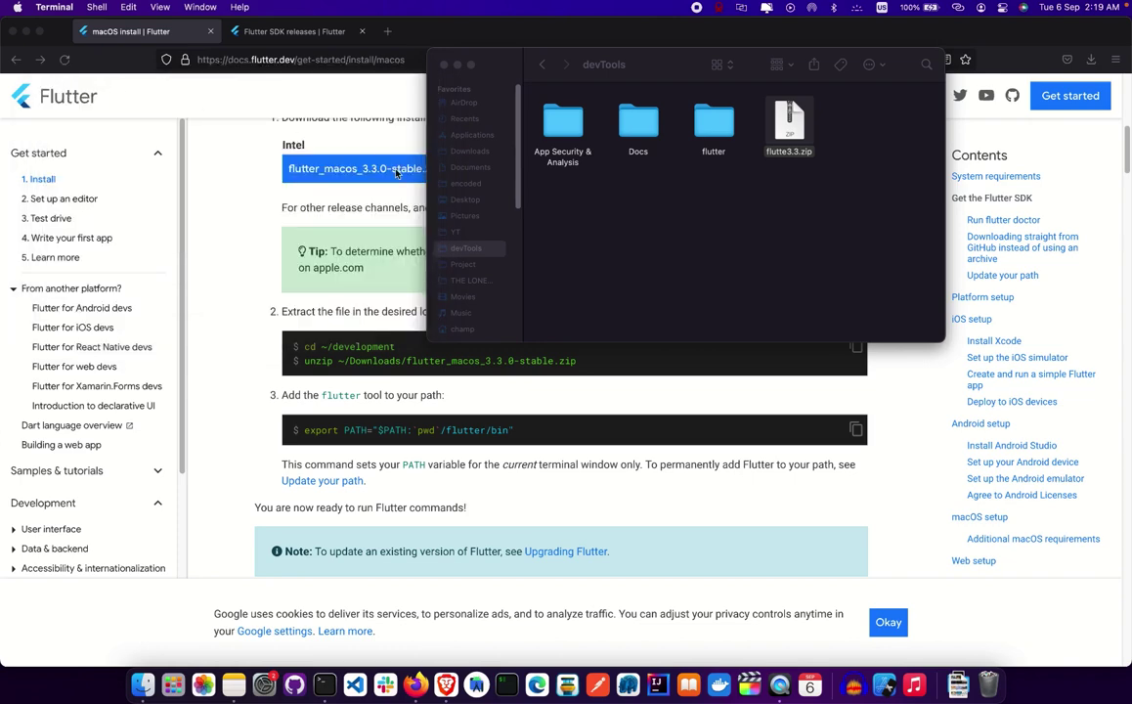
Open a new Terminal window and arrange it and the devTools Finder window side by side over the install instructions
{"action": "left_click", "coordinate": [327, 686]}
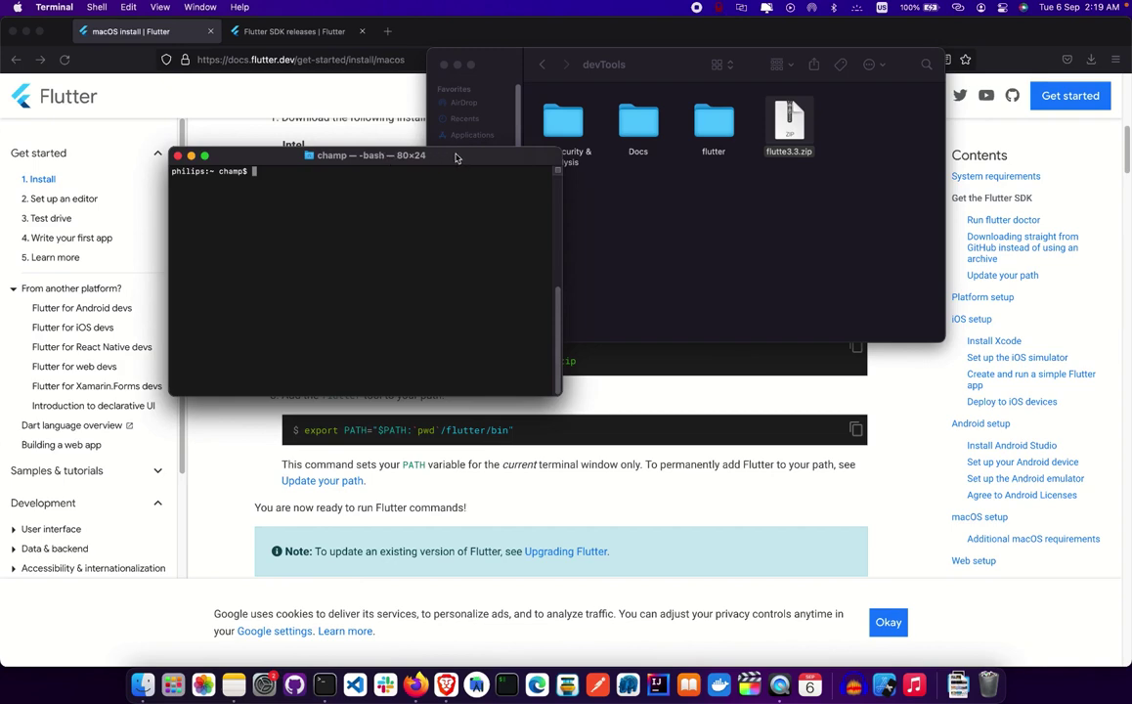
{"action": "left_click_drag", "start_coordinate": [383, 158], "coordinate": [327, 106]}
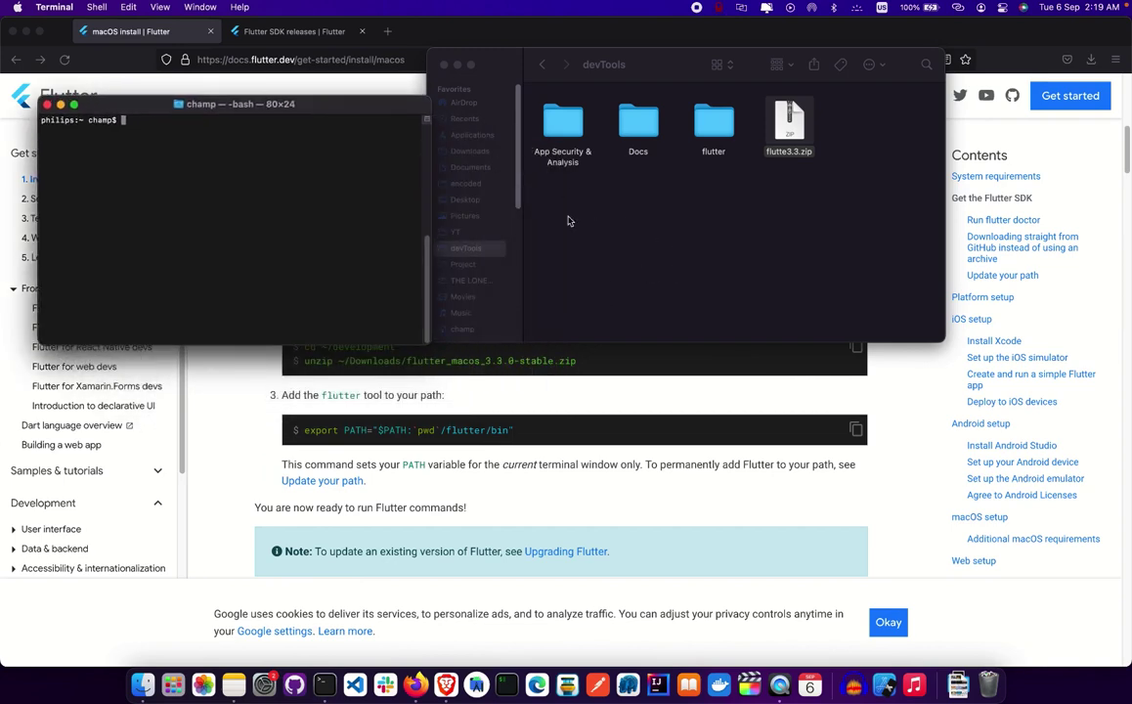
{"action": "left_click_drag", "start_coordinate": [480, 73], "coordinate": [587, 95]}
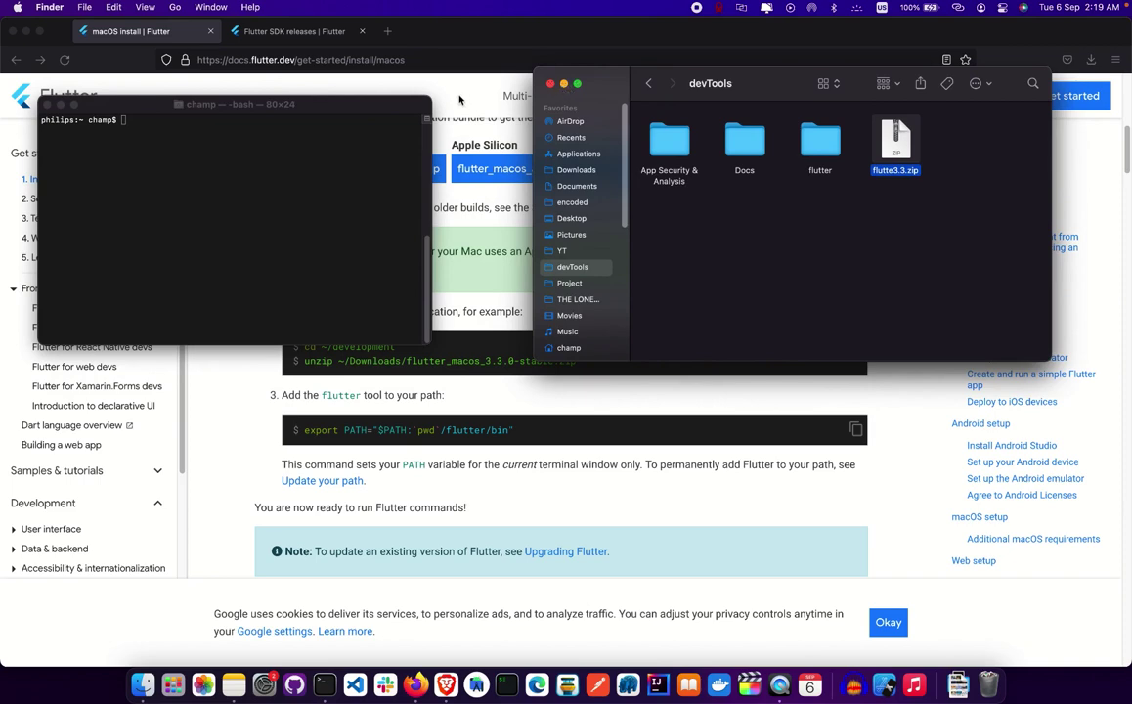
{"action": "scroll", "coordinate": [416, 426], "scroll_direction": "up", "scroll_amount": 2}
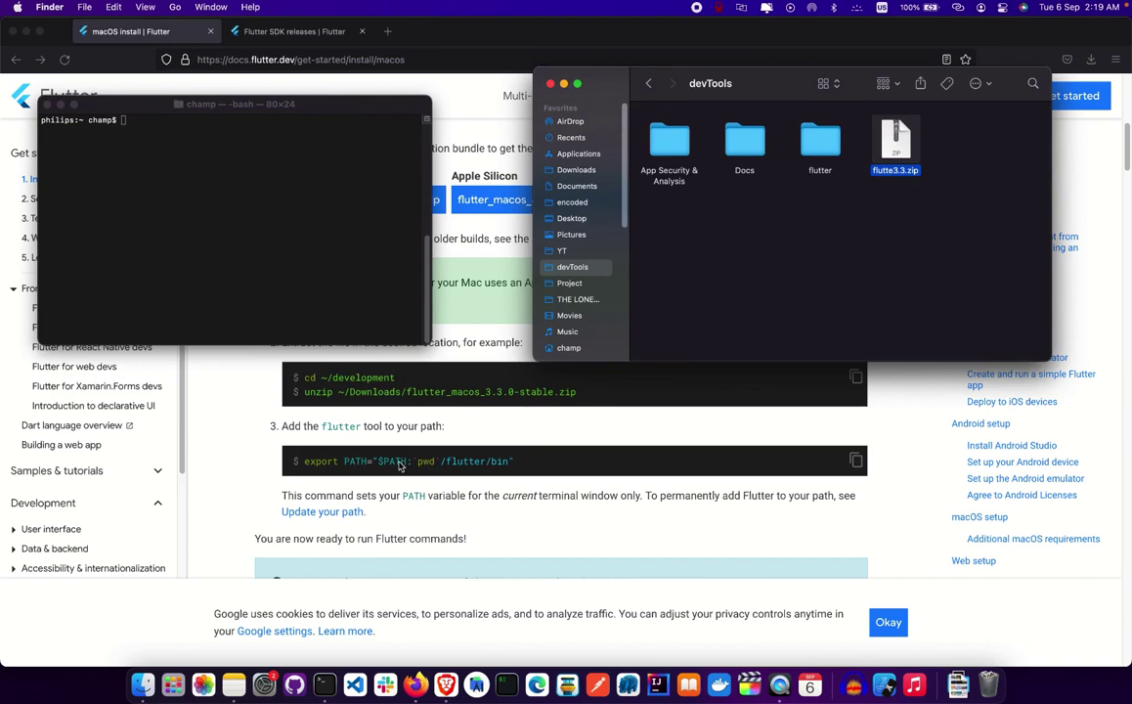
Look through the flutter folder in devTools and open its bin subfolder
{"action": "left_click", "coordinate": [753, 245]}
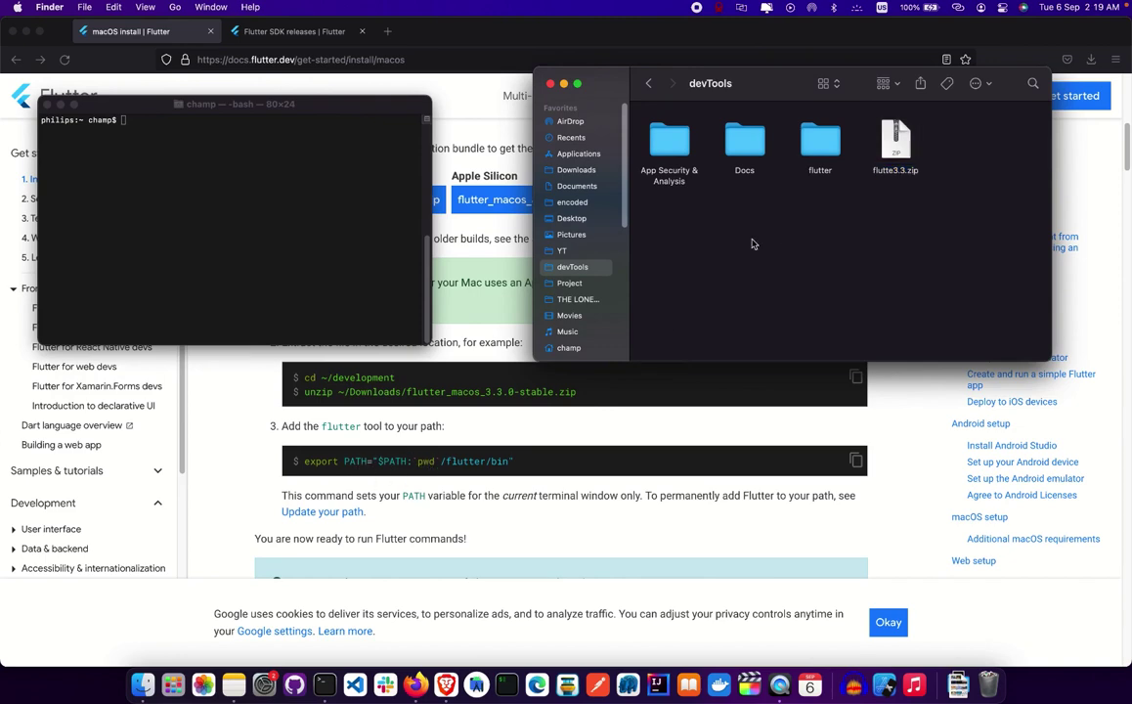
{"action": "double_click", "coordinate": [822, 149]}
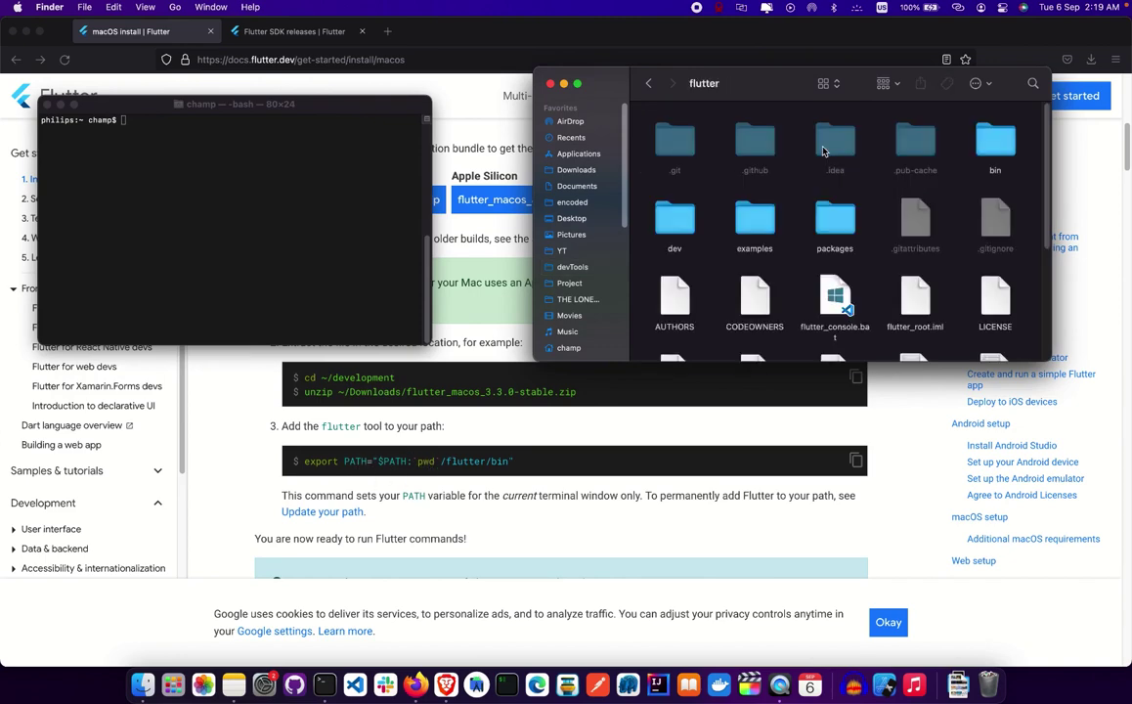
{"action": "scroll", "coordinate": [760, 233], "scroll_direction": "down", "scroll_amount": 5}
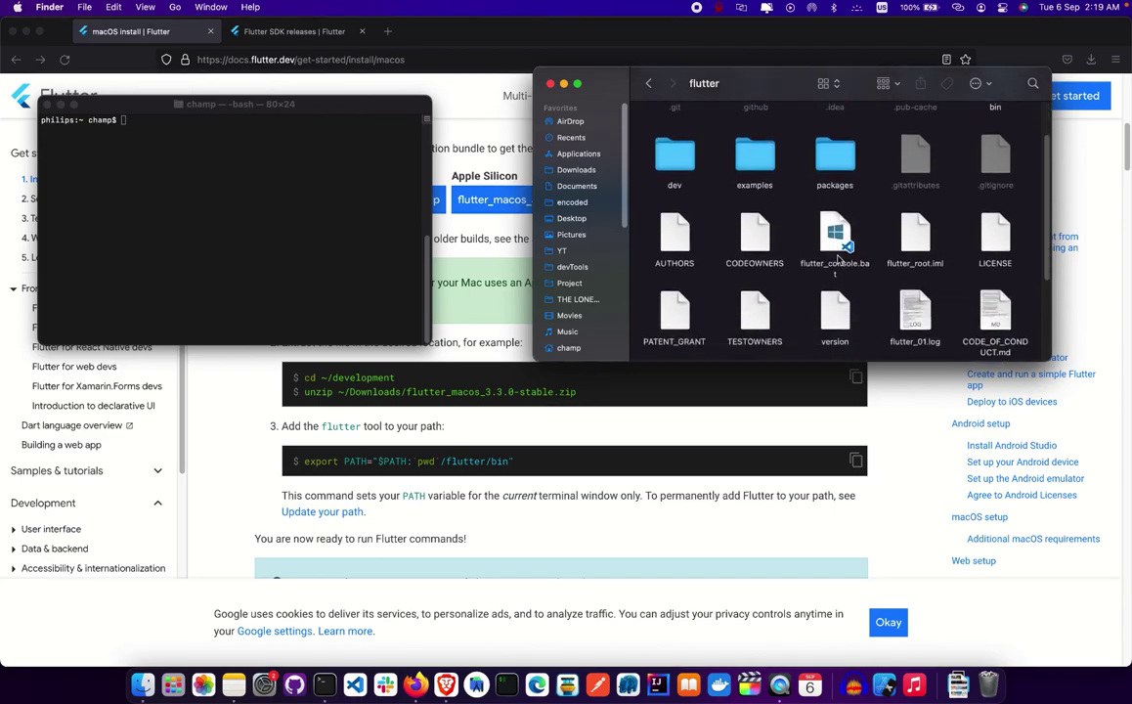
{"action": "scroll", "coordinate": [794, 244], "scroll_direction": "up", "scroll_amount": 5}
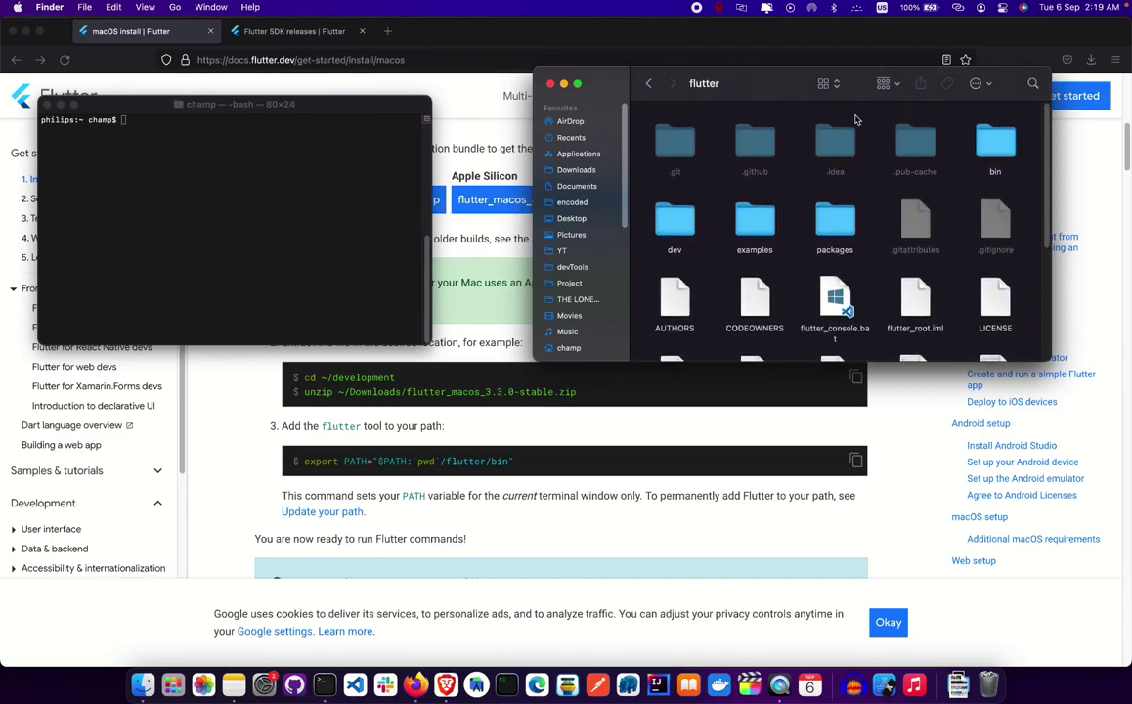
{"action": "left_click", "coordinate": [997, 142]}
{"action": "double_click", "coordinate": [997, 143]}
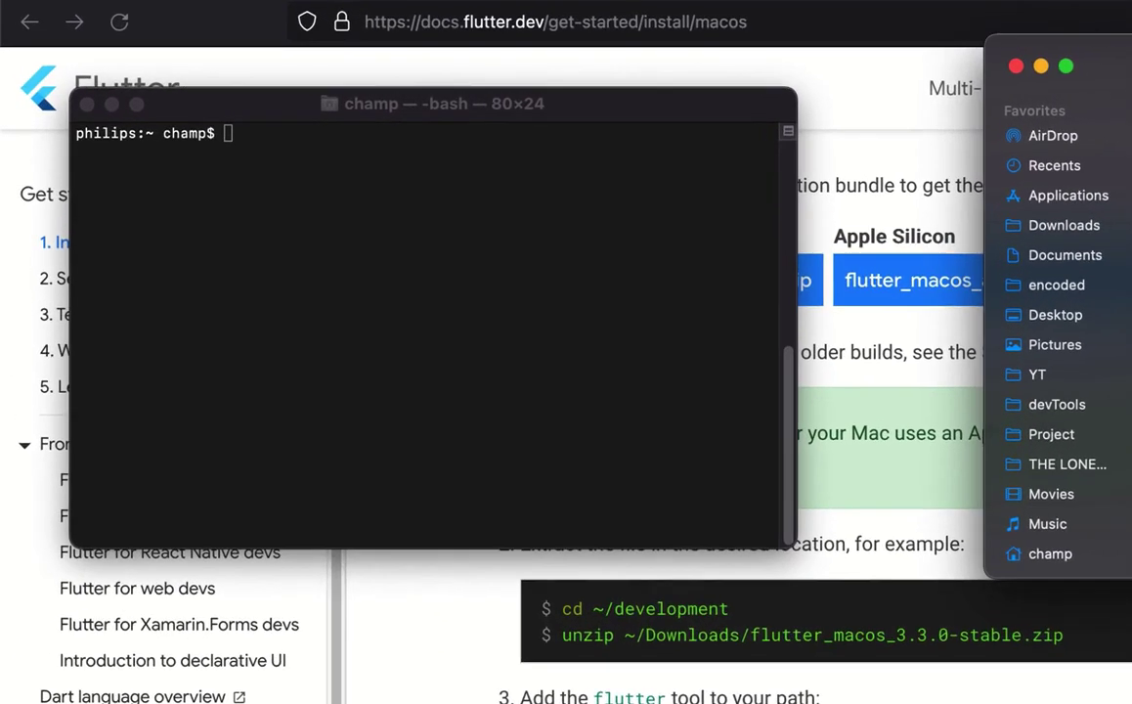
Write export PATH="$PATH:`pwd`/flutter/bin" at the terminal prompt, select the command text and close the window
{"action": "left_click", "coordinate": [612, 293]}
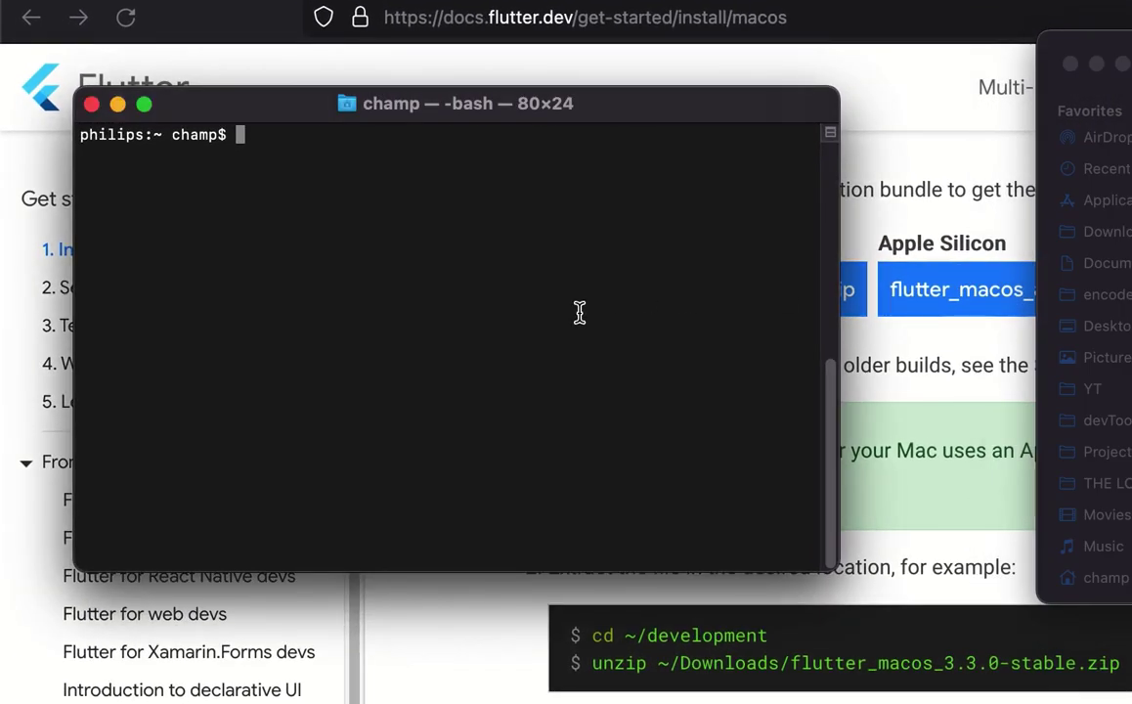
{"action": "type", "text": "e"}
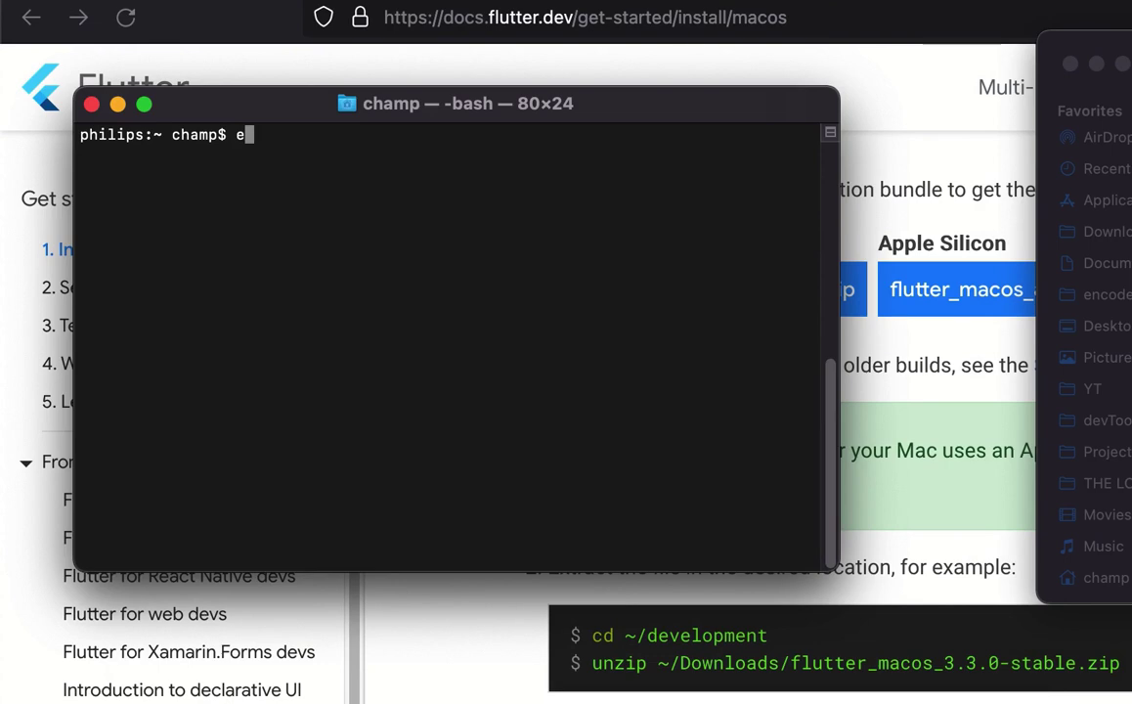
{"action": "type", "text": "xport PATH="}
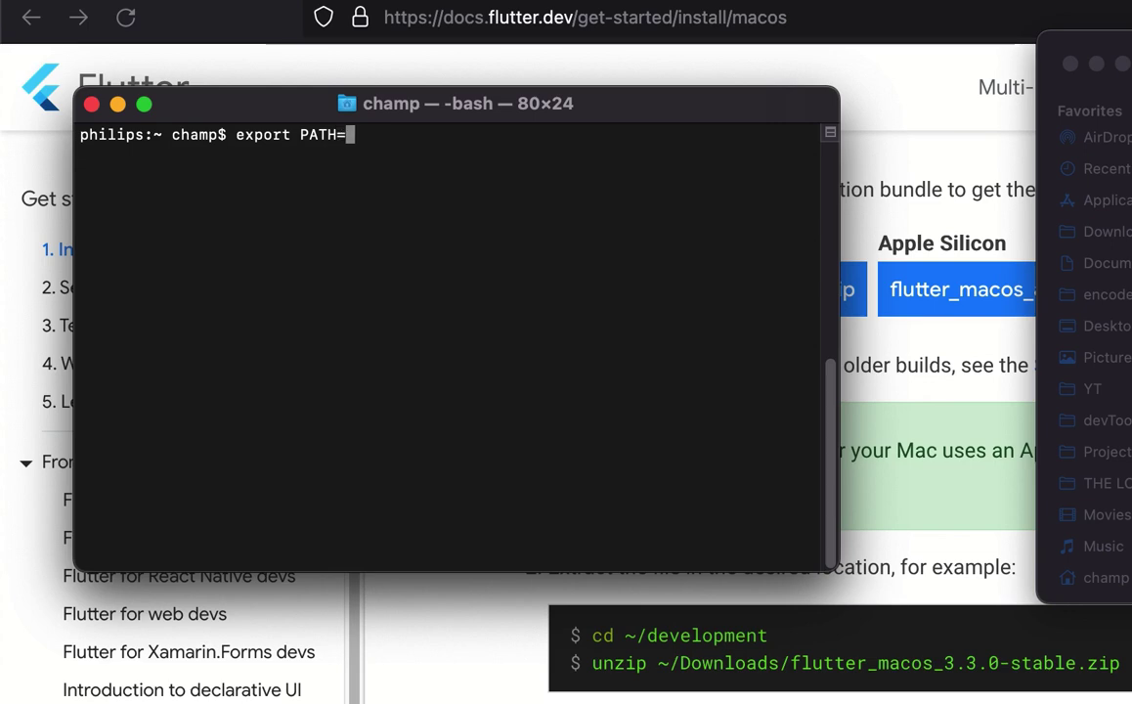
{"action": "type", "text": "\"$PATH:"}
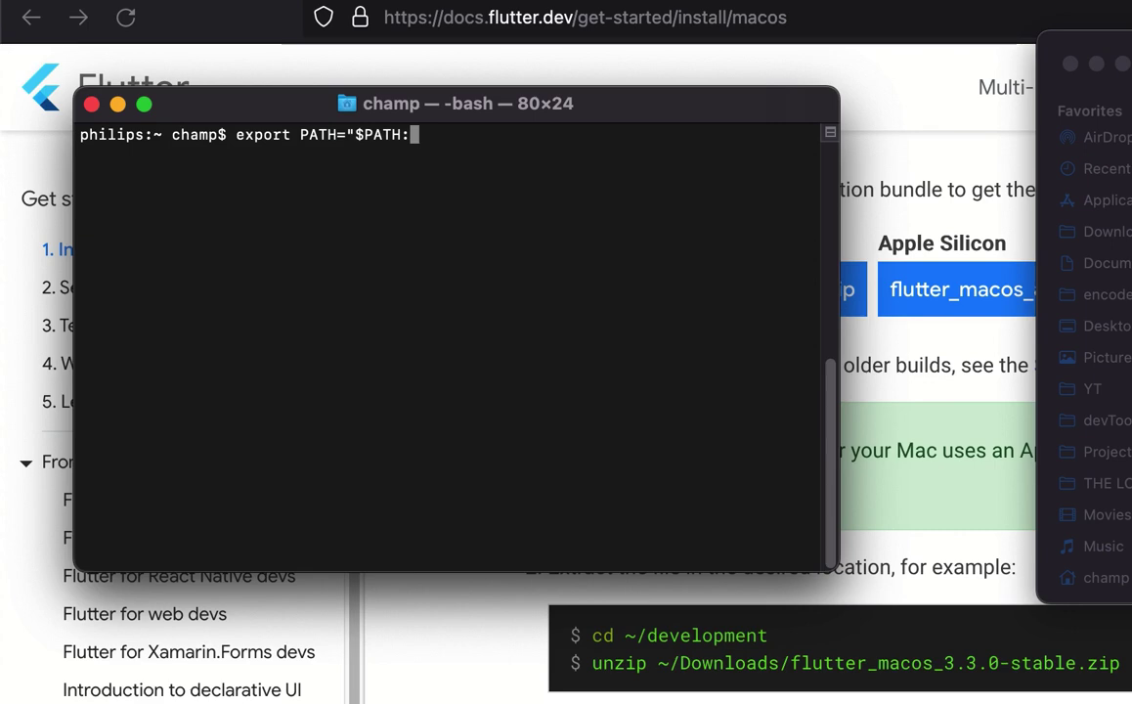
{"action": "type", "text": "`pwd`"}
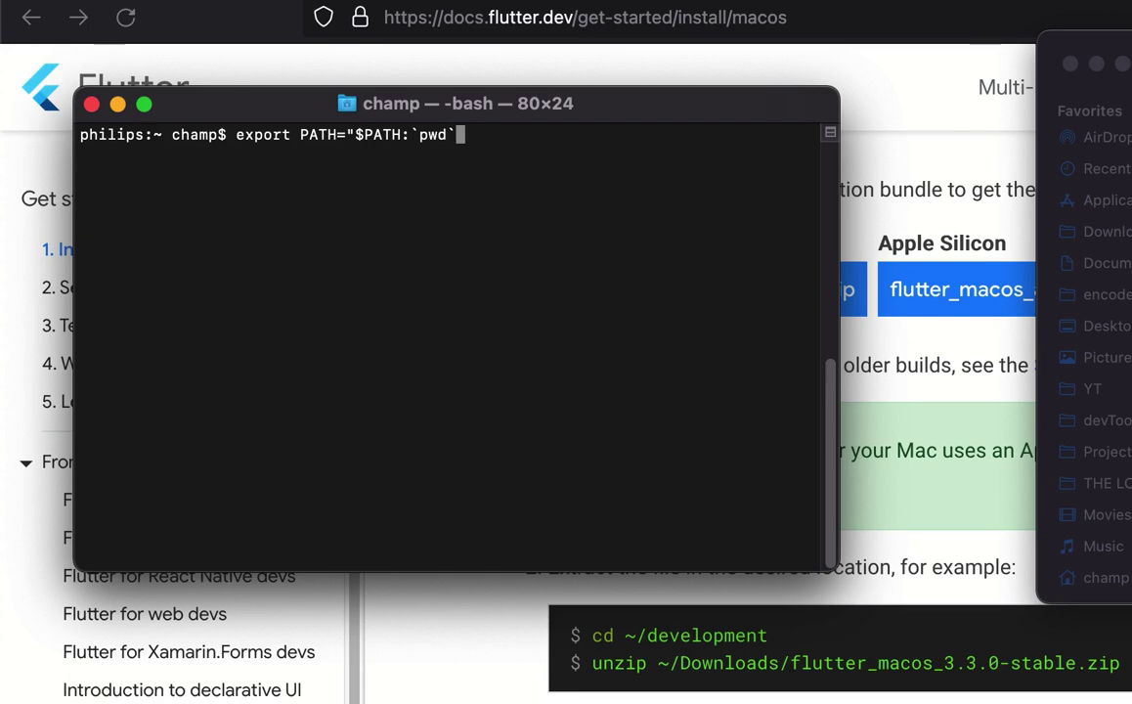
{"action": "type", "text": "/flutter"}
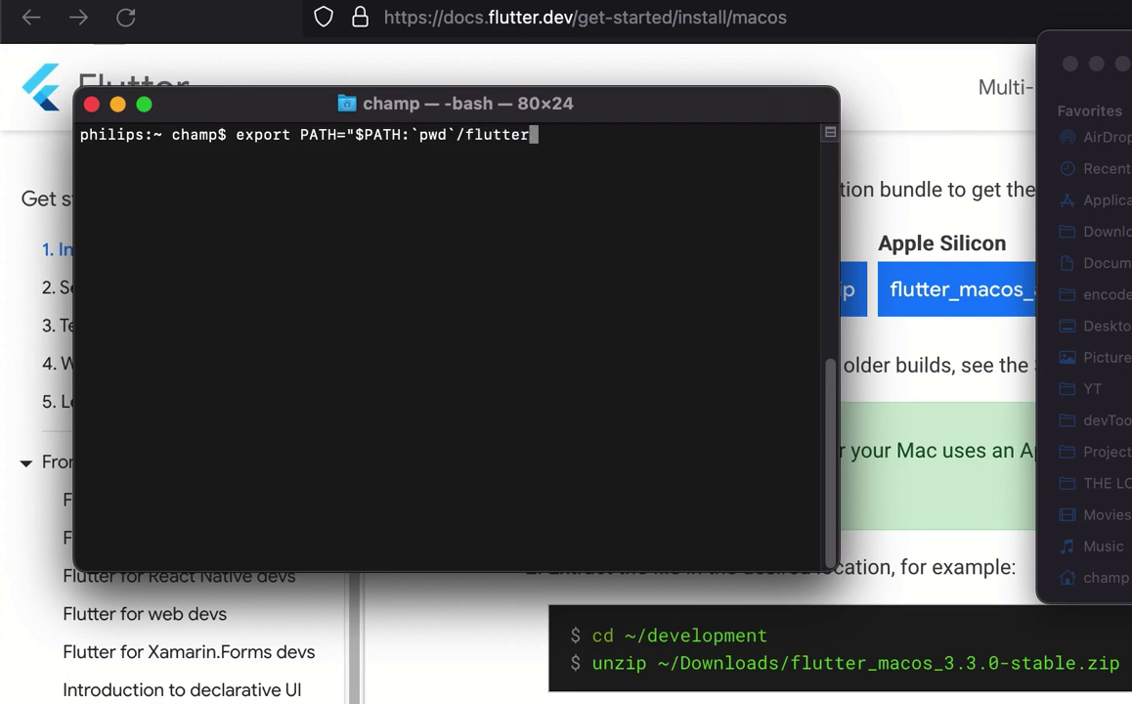
{"action": "type", "text": "/bin\""}
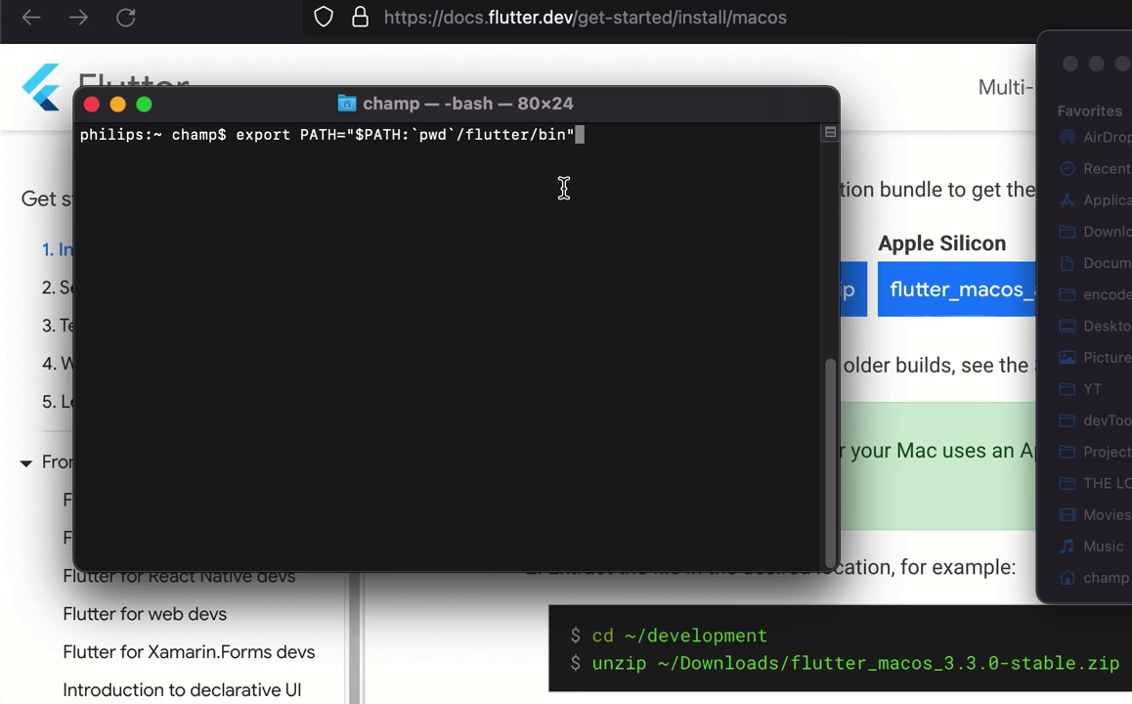
{"action": "left_click_drag", "start_coordinate": [610, 133], "coordinate": [235, 131]}
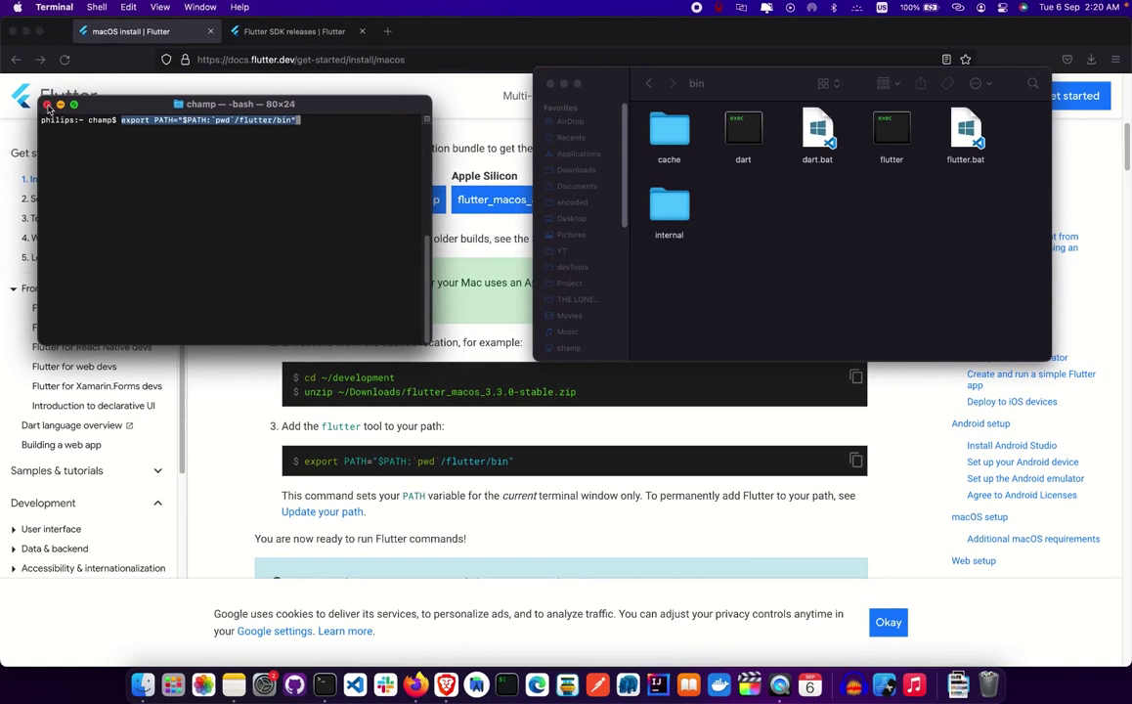
{"action": "left_click", "coordinate": [47, 106]}
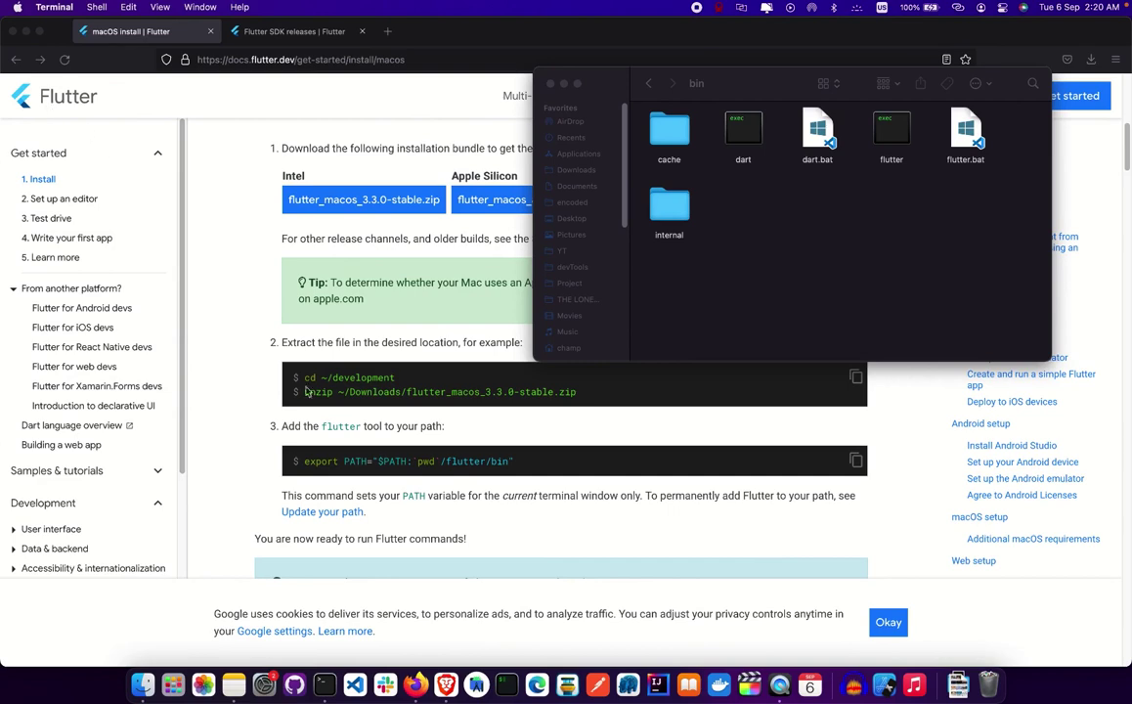
Open a fresh Terminal window in the home folder and clear its screen
{"action": "left_click", "coordinate": [325, 687]}
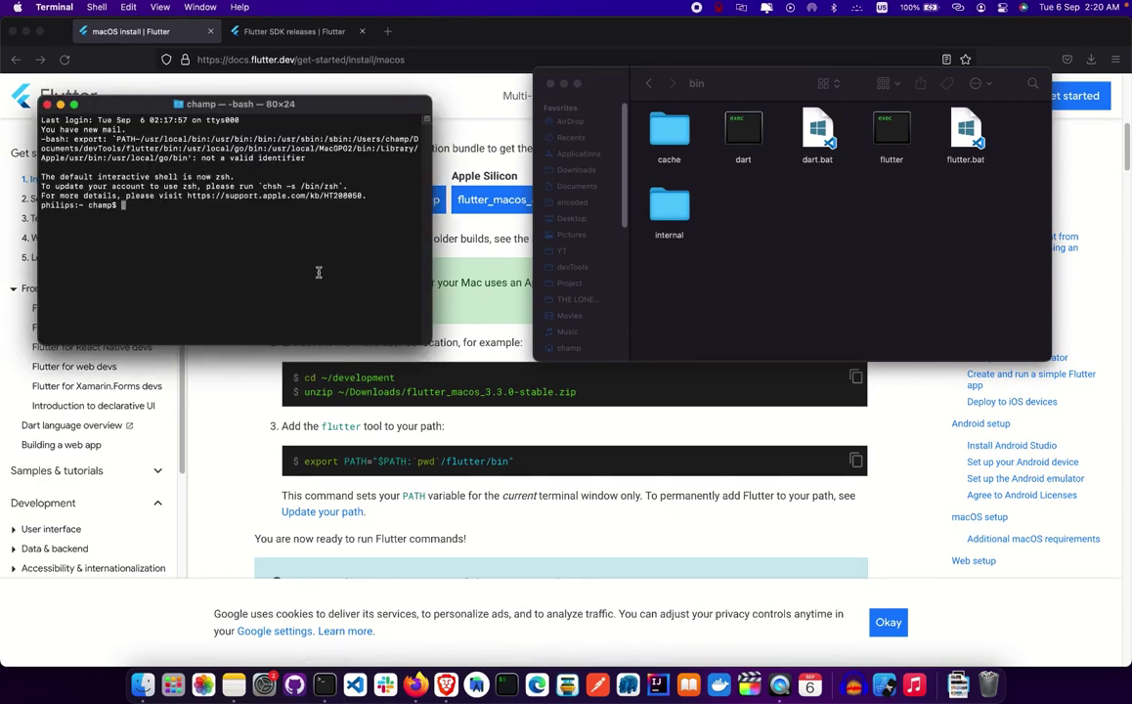
{"action": "type", "text": "clear"}
{"action": "key", "text": "Return"}
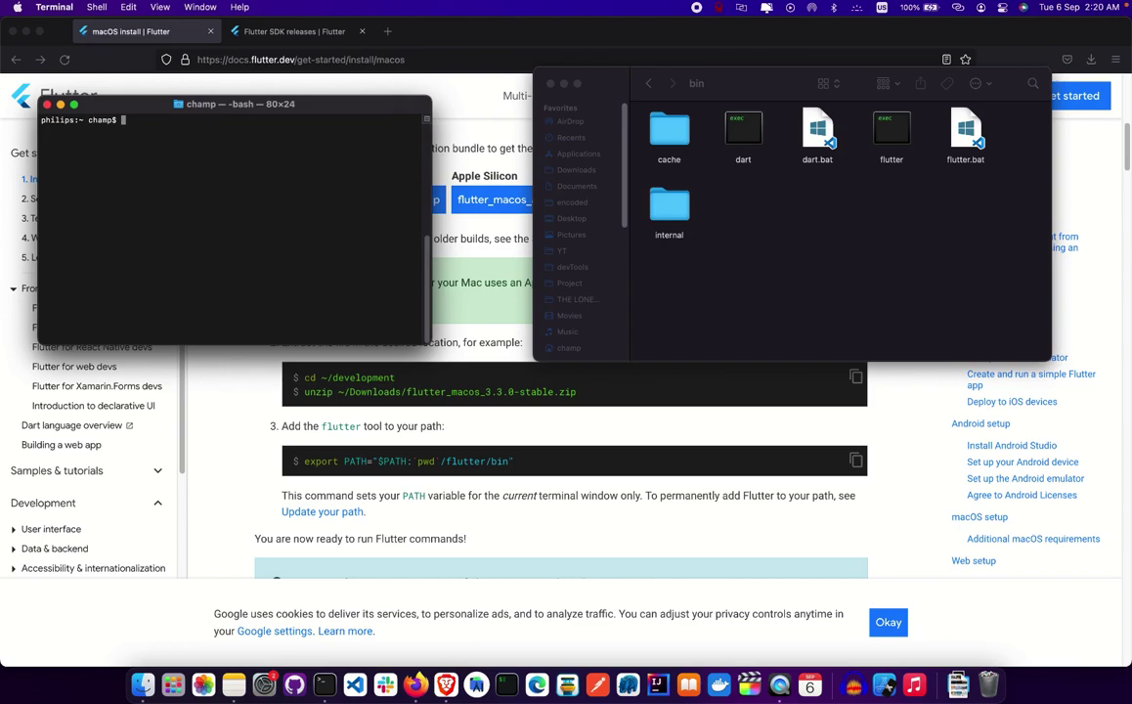
Review the instructions in Firefox for adding flutter to the path and return to the bin folder in Finder
{"action": "left_click", "coordinate": [555, 433]}
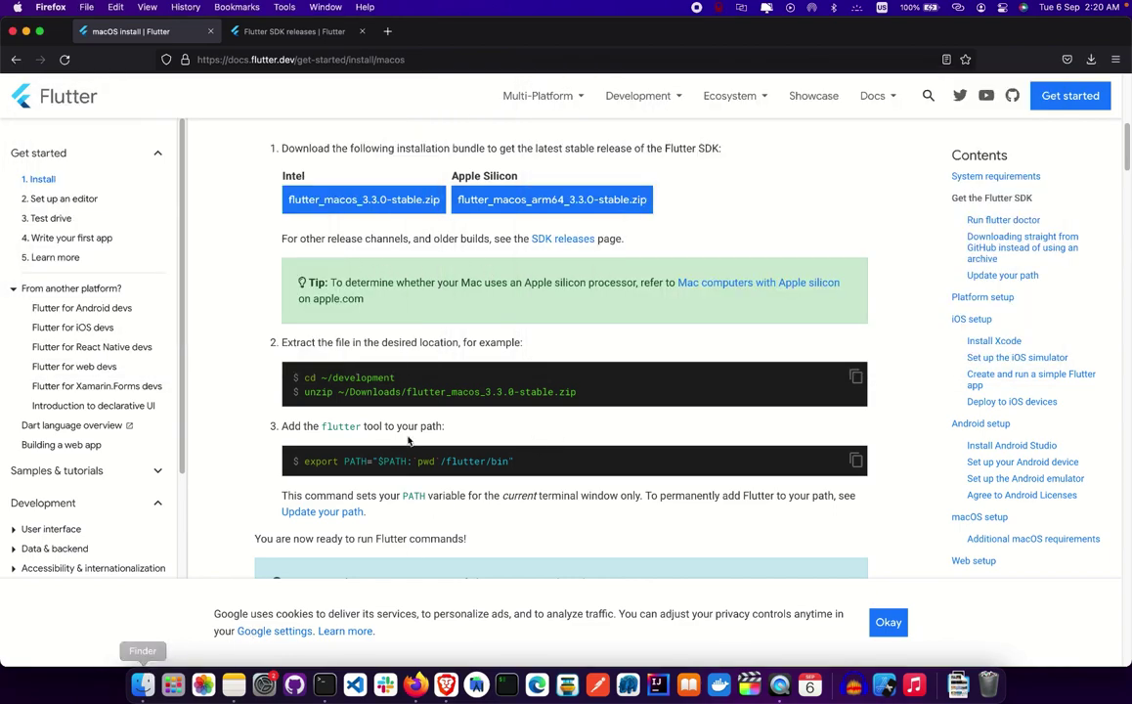
{"action": "scroll", "coordinate": [377, 440], "scroll_direction": "down", "scroll_amount": 5}
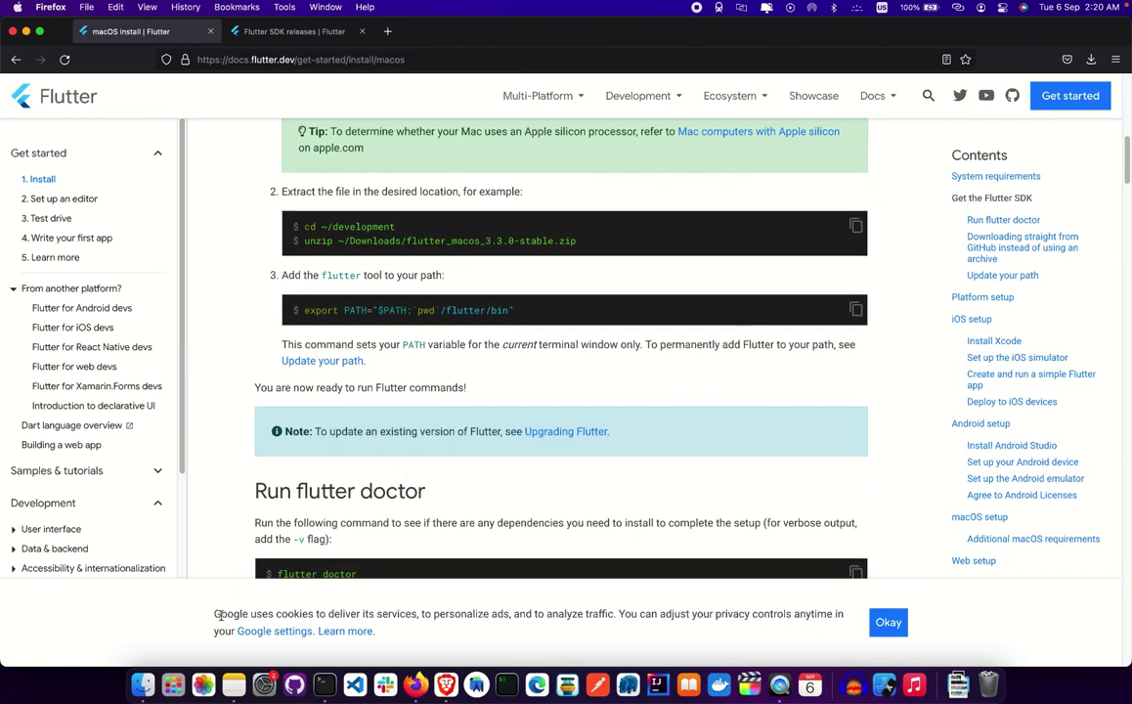
{"action": "left_click", "coordinate": [143, 683]}
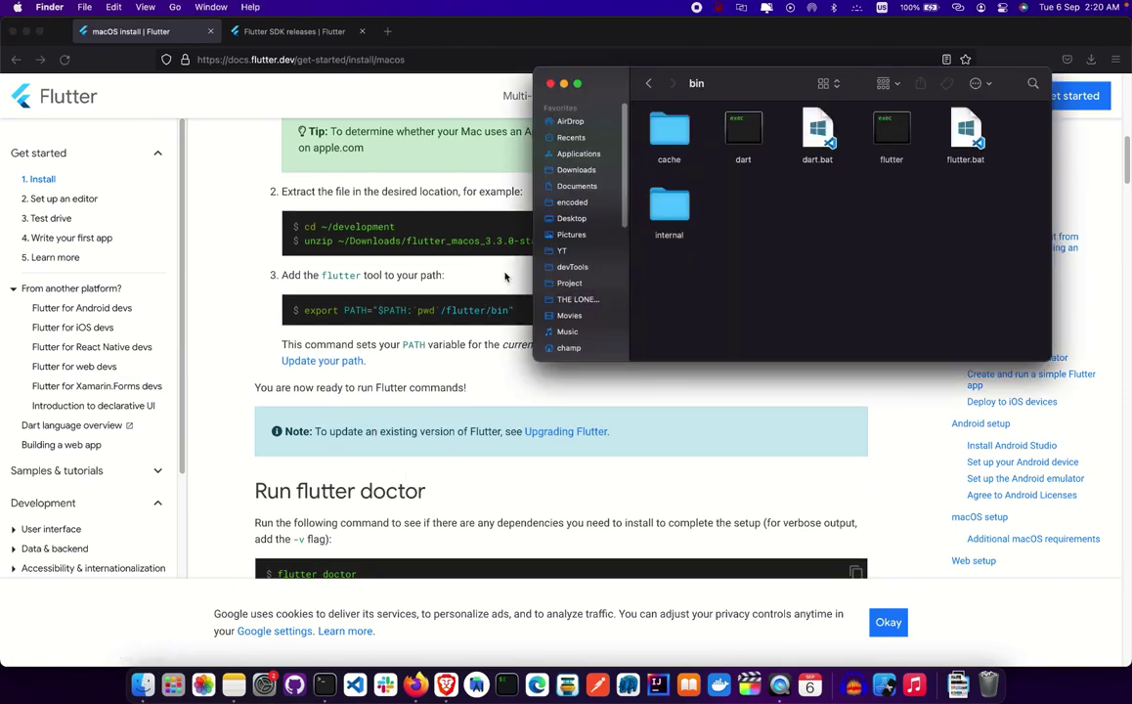
Bring the Terminal window back, then open an iTerm2 window for a look and close it
{"action": "left_click", "coordinate": [325, 684]}
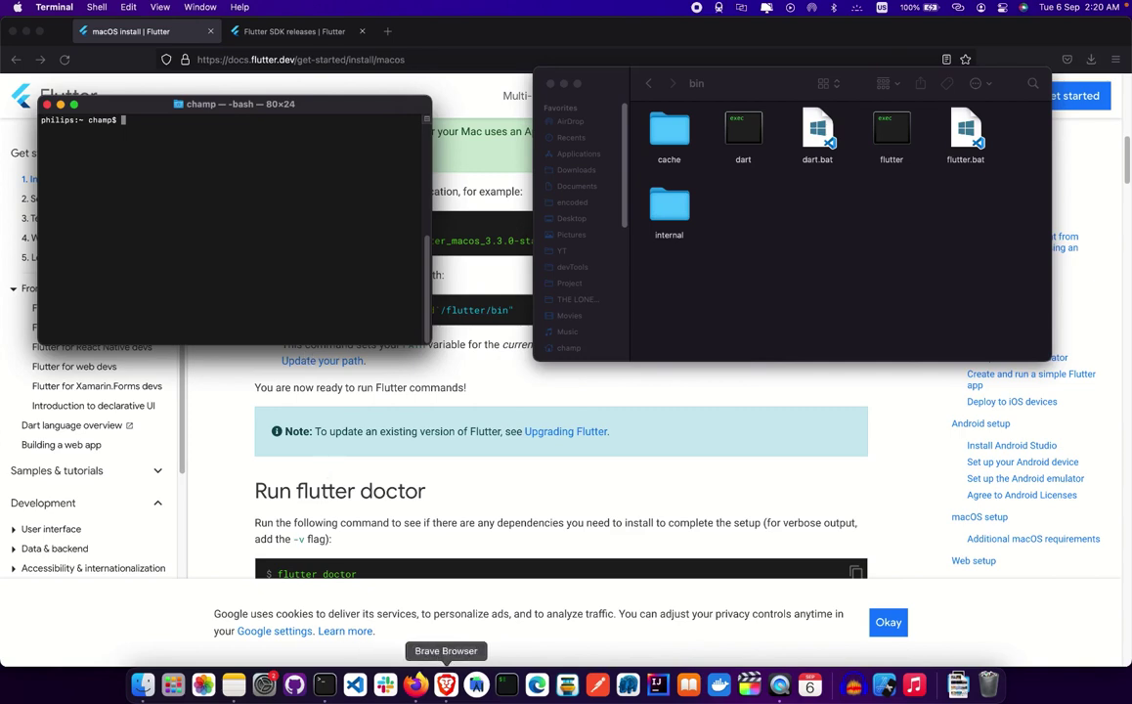
{"action": "left_click", "coordinate": [506, 685]}
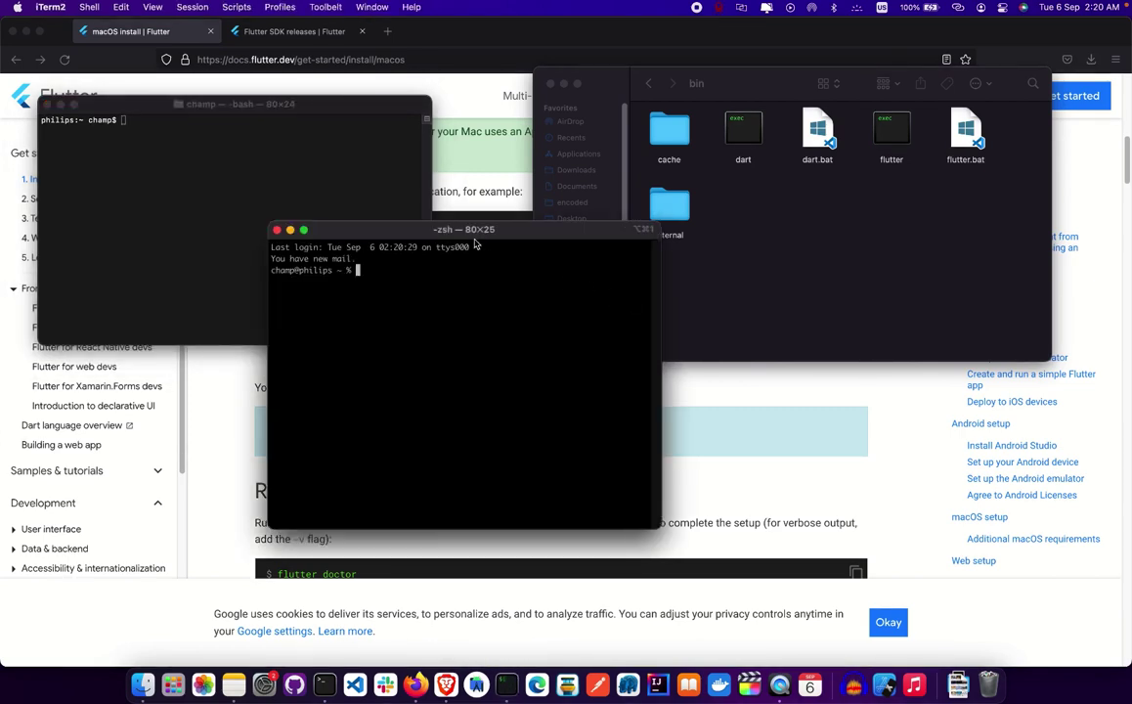
{"action": "left_click", "coordinate": [277, 230]}
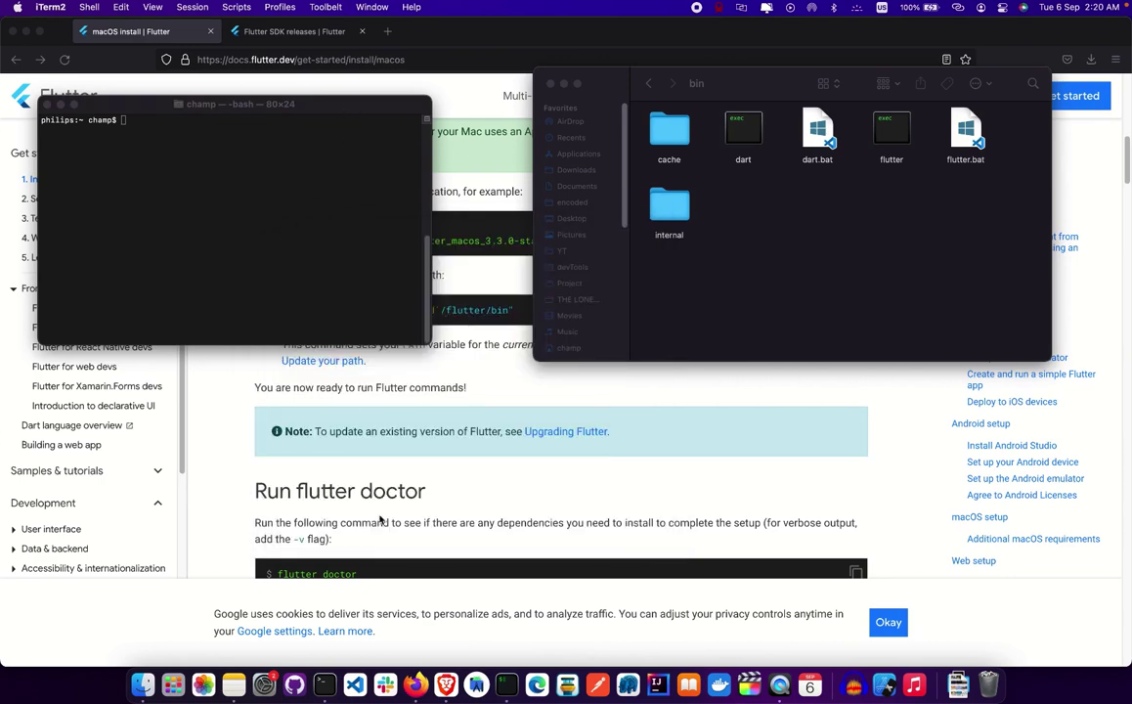
Open the home folder in the Finder window
{"action": "left_click", "coordinate": [629, 250]}
{"action": "scroll", "coordinate": [626, 252], "scroll_direction": "down", "scroll_amount": 3}
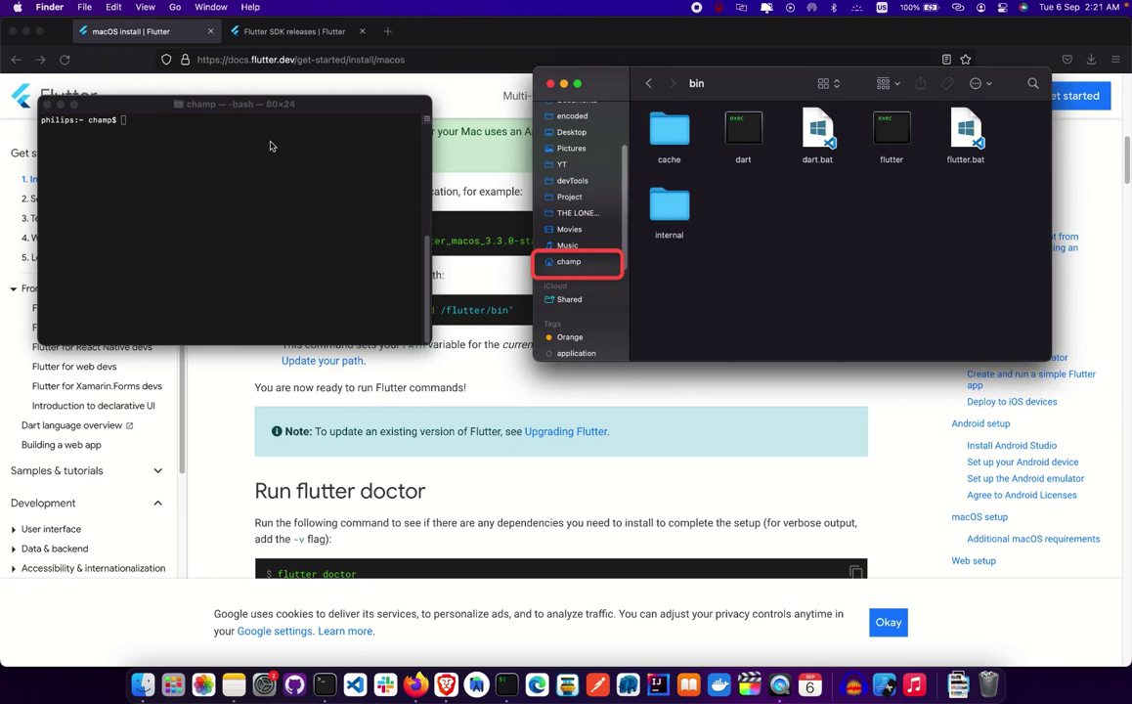
{"action": "left_click", "coordinate": [571, 263]}
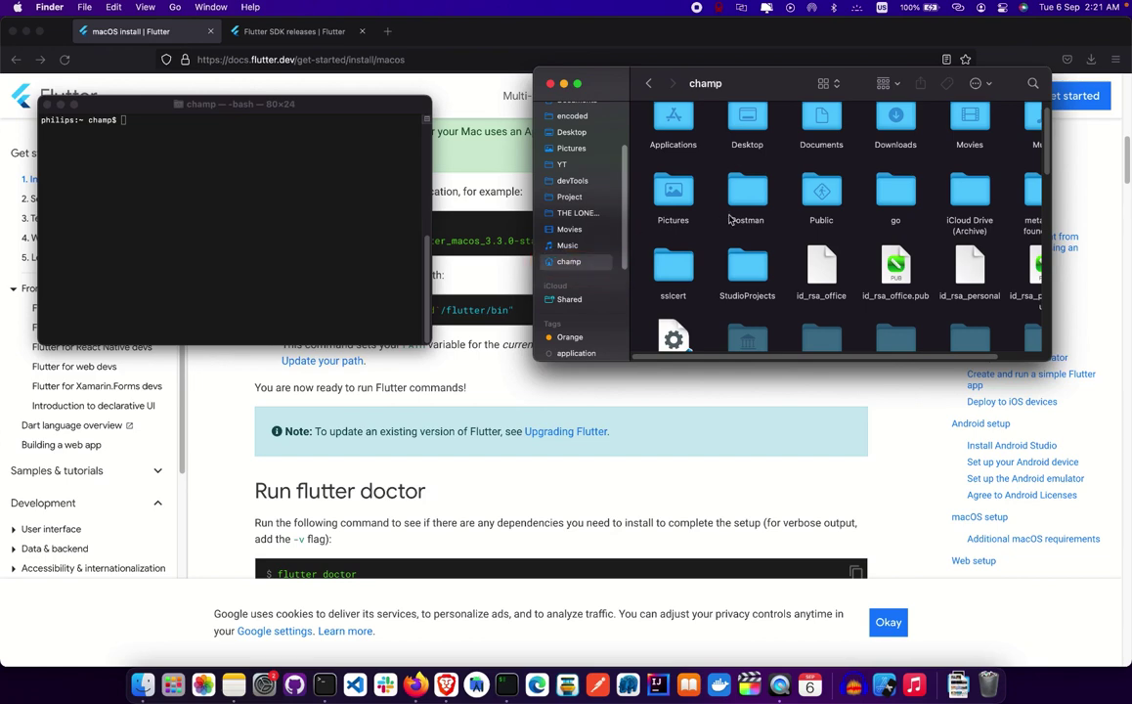
Look through the home folder's visible and hidden items for the shell configuration files
{"action": "scroll", "coordinate": [735, 222], "scroll_direction": "down", "scroll_amount": 3}
{"action": "scroll", "coordinate": [735, 223], "scroll_direction": "up", "scroll_amount": 1}
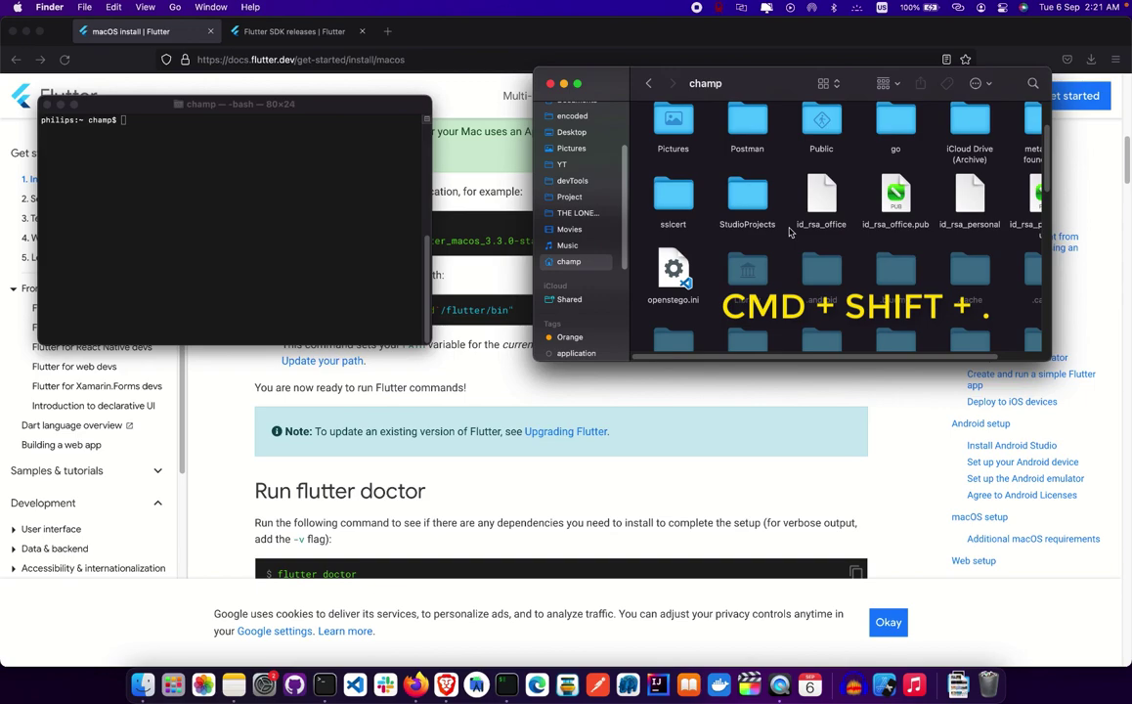
{"action": "scroll", "coordinate": [790, 231], "scroll_direction": "up", "scroll_amount": 1}
{"action": "scroll", "coordinate": [790, 232], "scroll_direction": "down", "scroll_amount": 1}
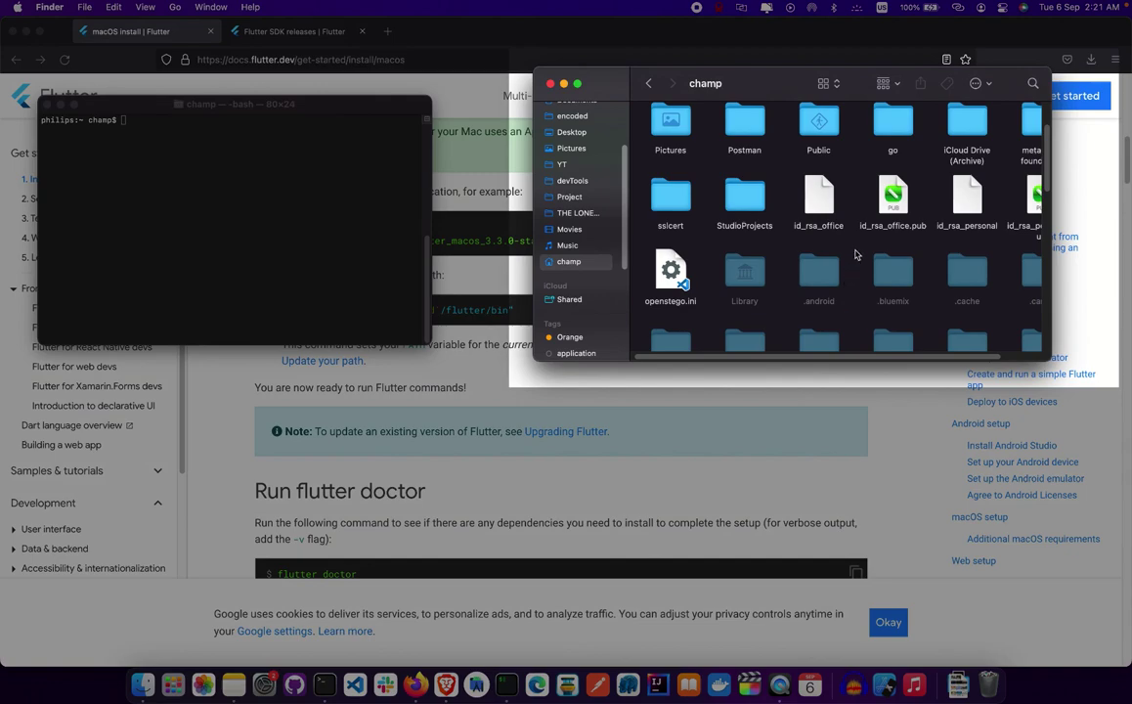
{"action": "scroll", "coordinate": [849, 299], "scroll_direction": "down", "scroll_amount": 1}
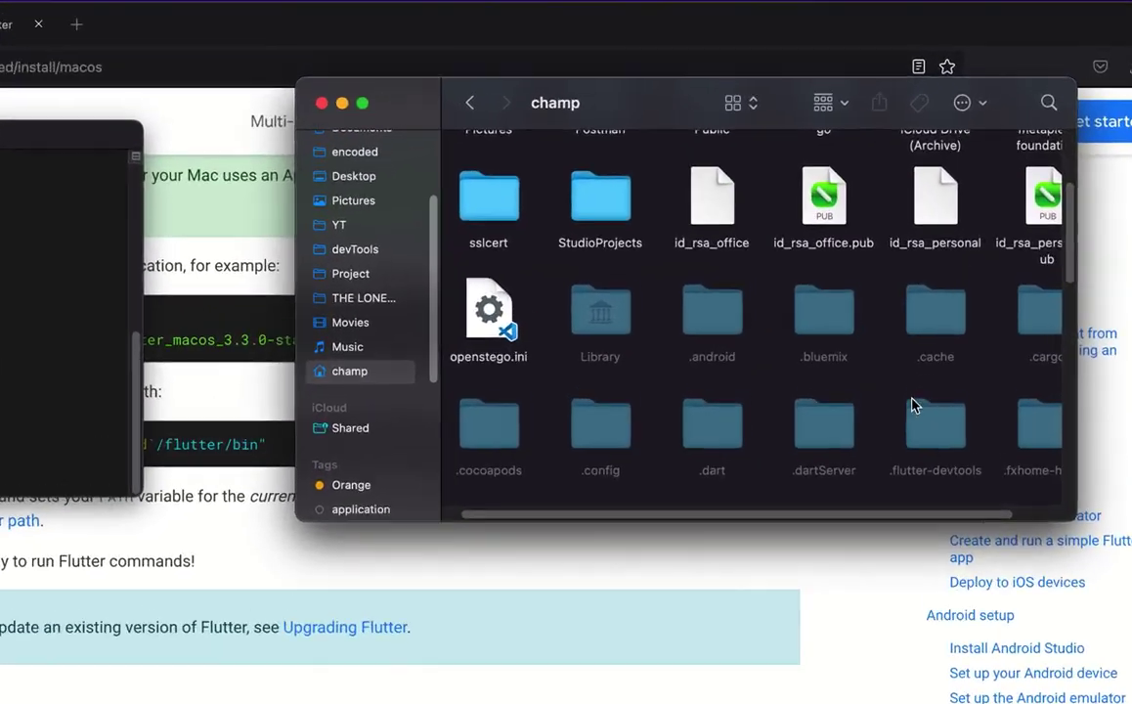
{"action": "scroll", "coordinate": [831, 225], "scroll_direction": "down", "scroll_amount": 3}
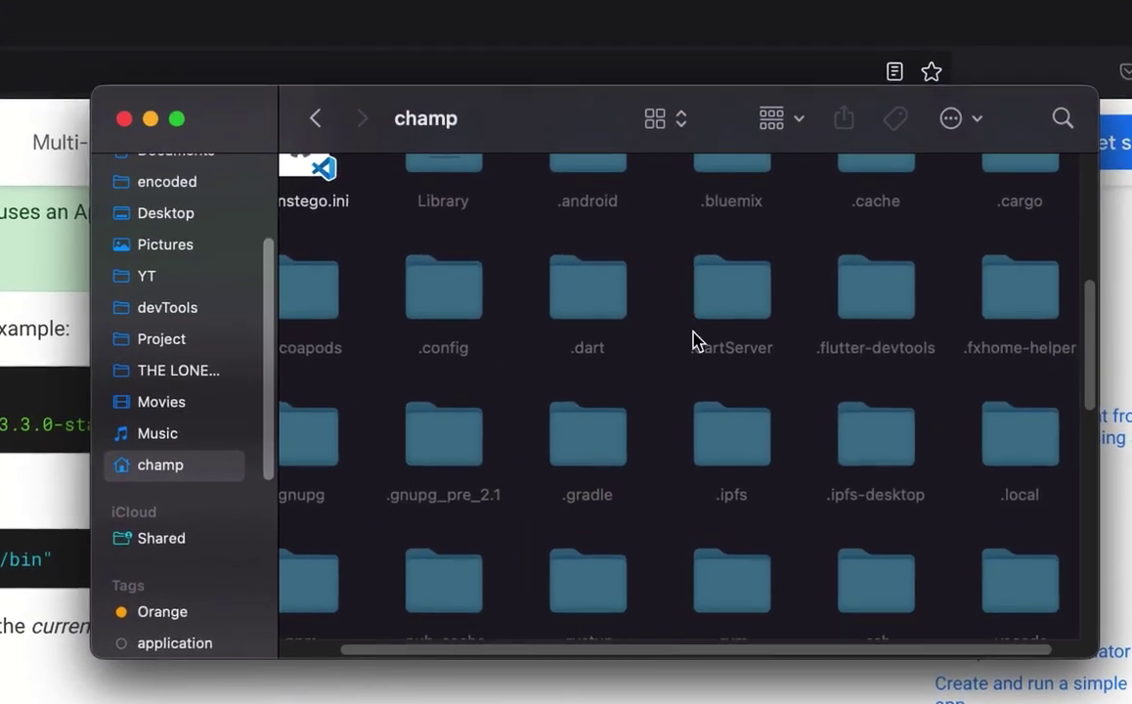
{"action": "scroll", "coordinate": [980, 476], "scroll_direction": "down", "scroll_amount": 3}
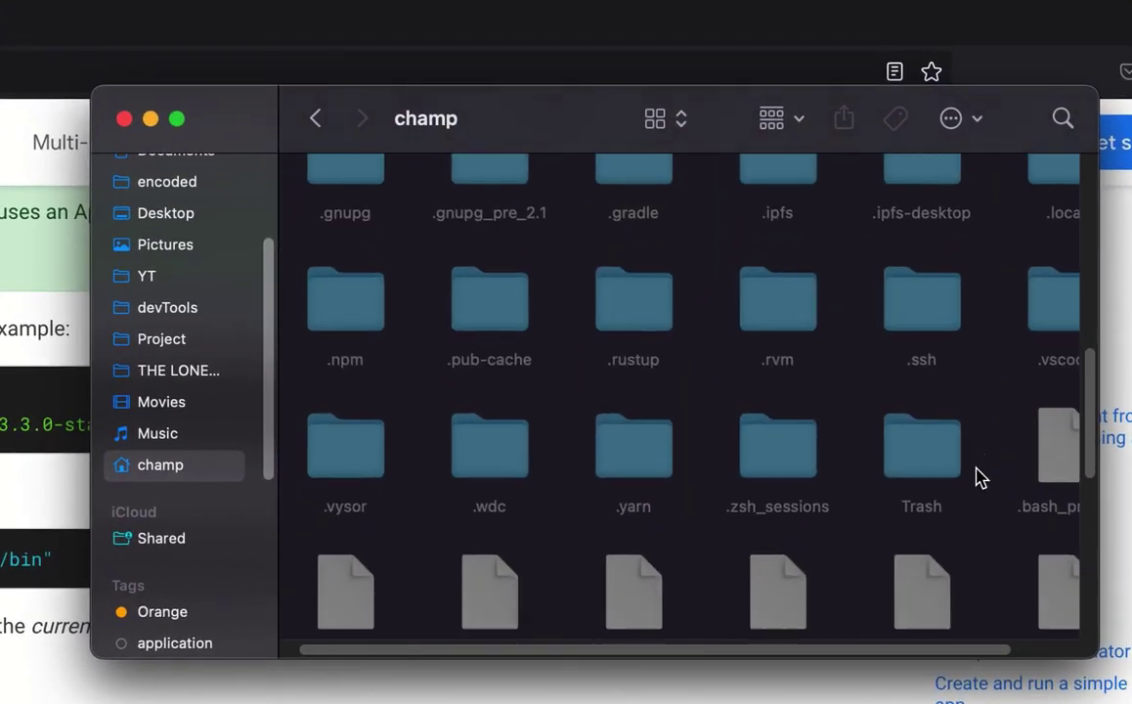
{"action": "scroll", "coordinate": [980, 476], "scroll_direction": "up", "scroll_amount": 1}
{"action": "scroll", "coordinate": [697, 421], "scroll_direction": "up", "scroll_amount": 2}
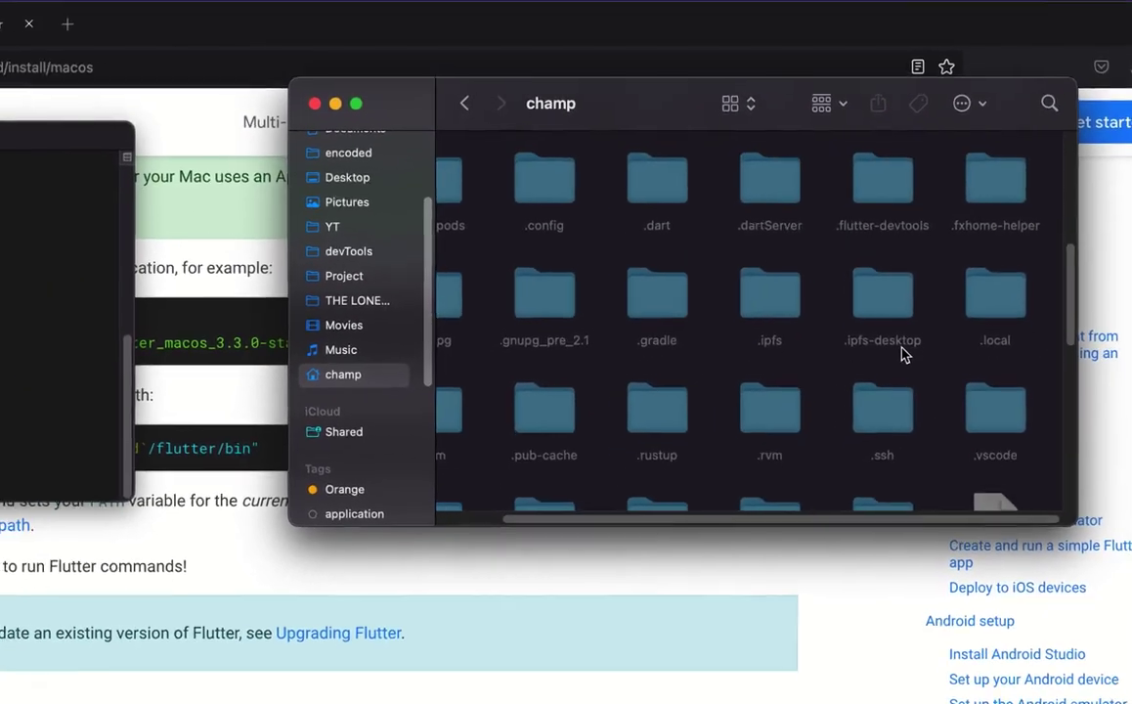
{"action": "scroll", "coordinate": [880, 420], "scroll_direction": "up", "scroll_amount": 2}
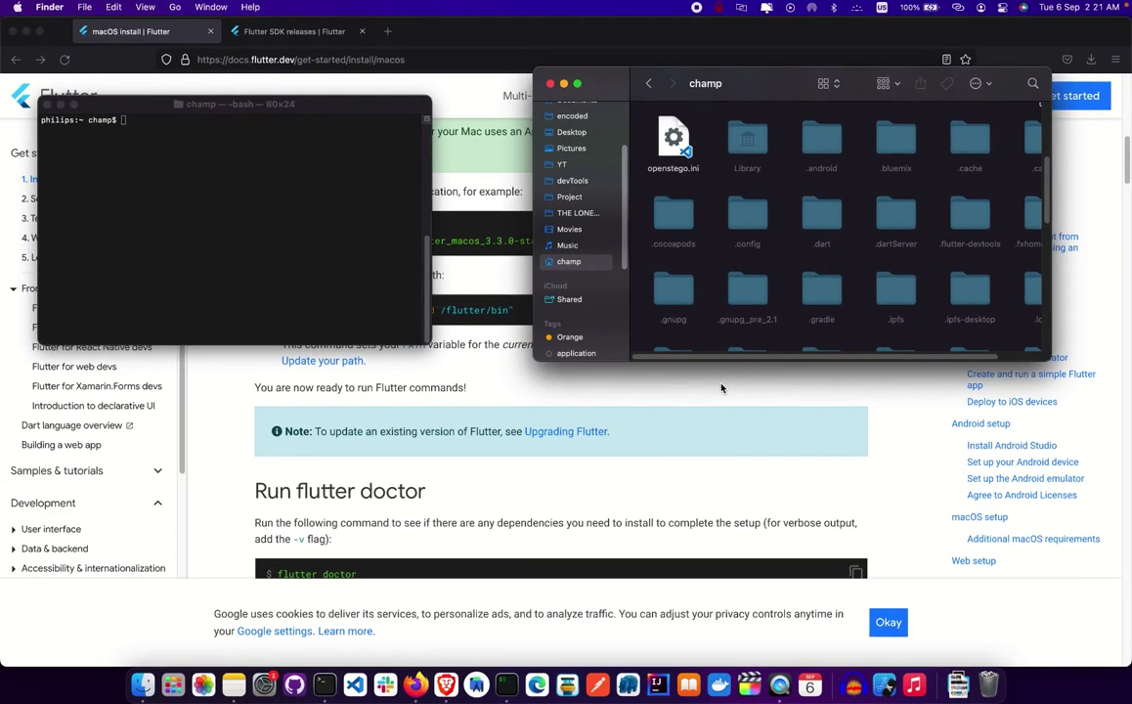
Minimize the Firefox window and move the Finder window closer to the Terminal window
{"action": "left_click", "coordinate": [651, 475]}
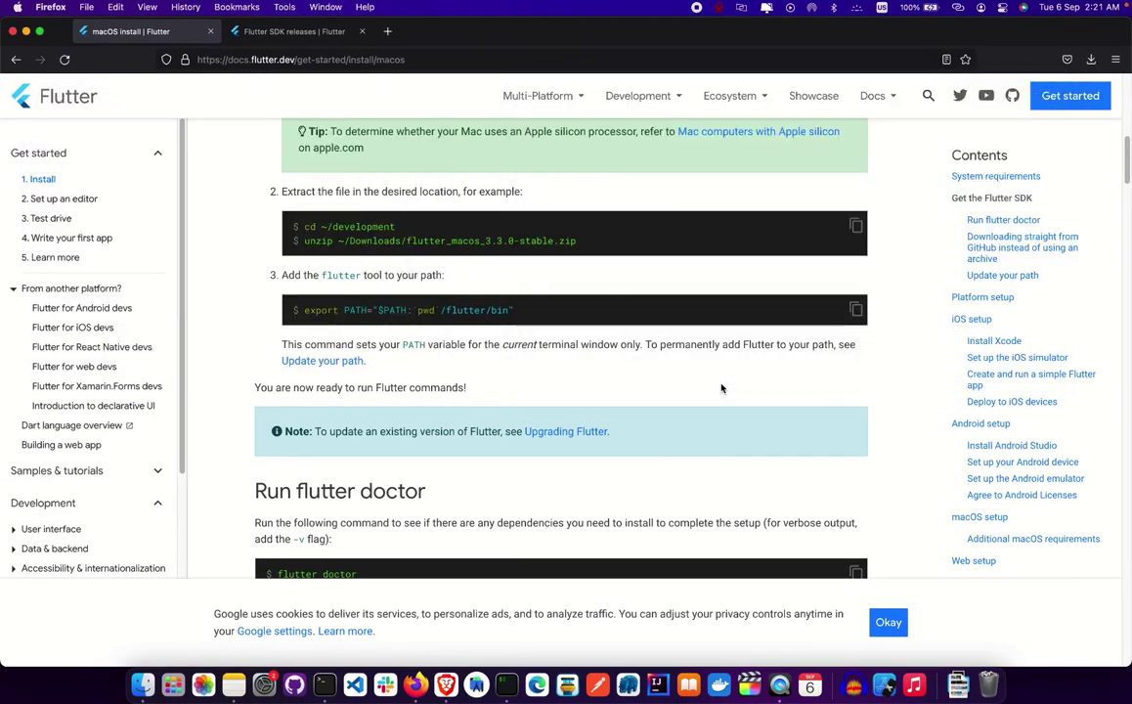
{"action": "left_click", "coordinate": [25, 32]}
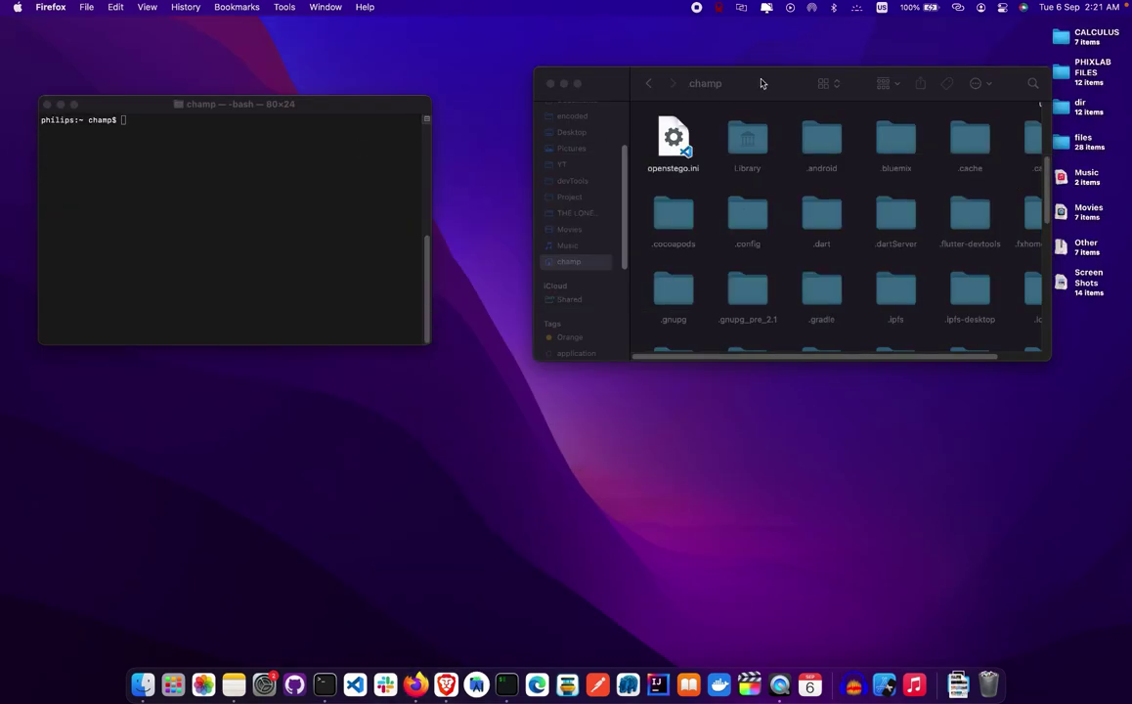
{"action": "left_click_drag", "start_coordinate": [762, 83], "coordinate": [692, 102]}
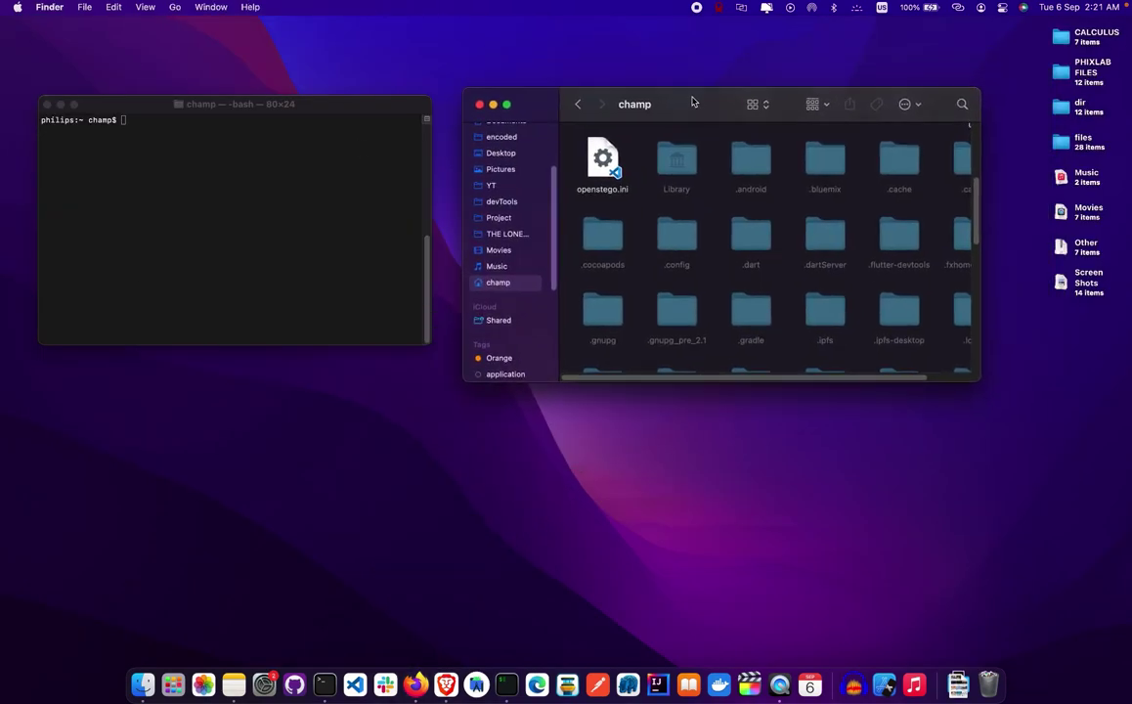
Find the hidden .bash_profile file in the home folder and select it
{"action": "scroll", "coordinate": [774, 253], "scroll_direction": "up", "scroll_amount": 2}
{"action": "scroll", "coordinate": [935, 283], "scroll_direction": "down", "scroll_amount": 2}
{"action": "scroll", "coordinate": [934, 283], "scroll_direction": "right", "scroll_amount": 2}
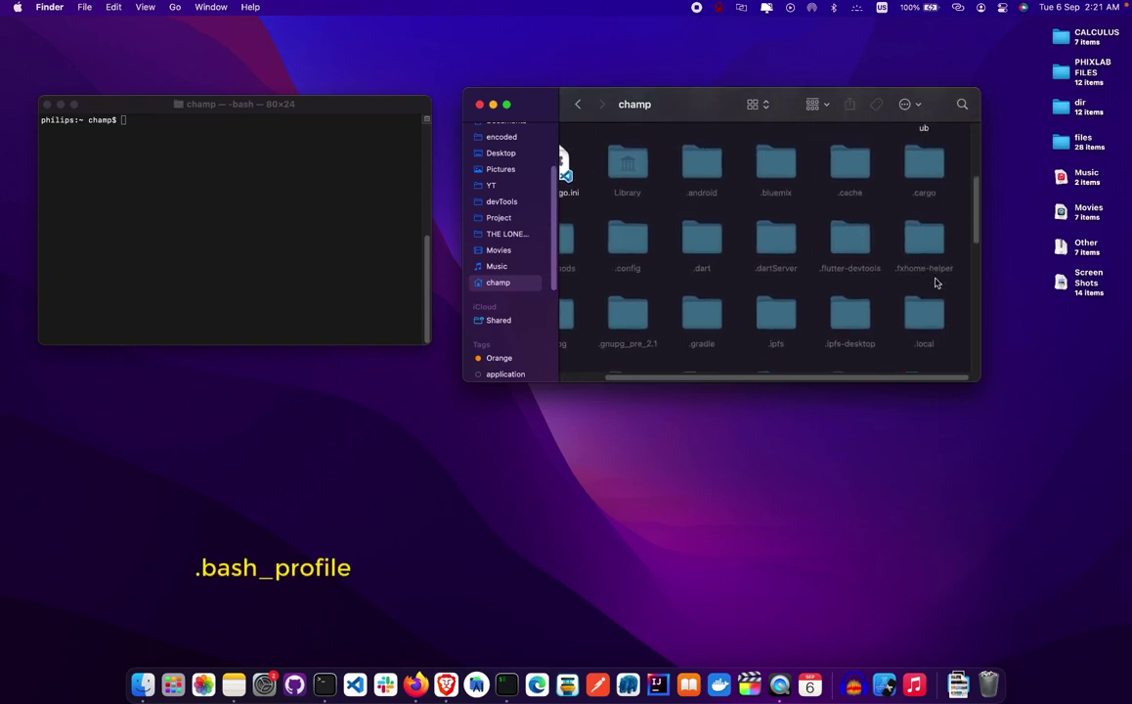
{"action": "scroll", "coordinate": [934, 283], "scroll_direction": "up", "scroll_amount": 3}
{"action": "scroll", "coordinate": [935, 283], "scroll_direction": "left", "scroll_amount": 1}
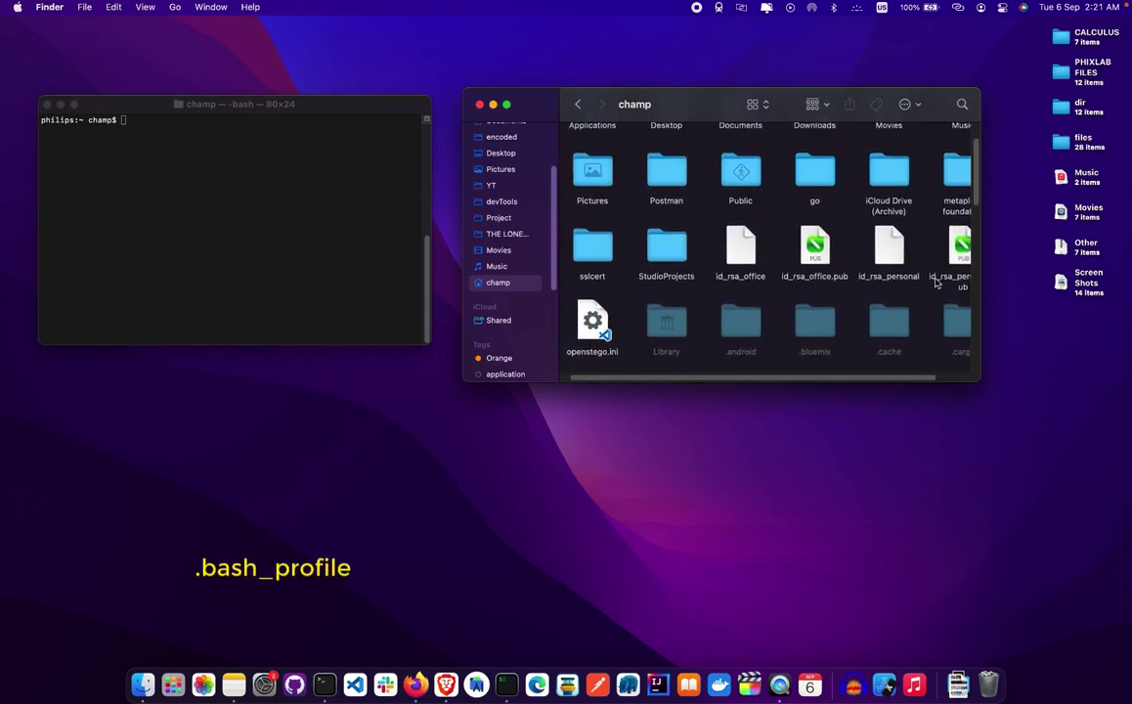
{"action": "scroll", "coordinate": [935, 284], "scroll_direction": "down", "scroll_amount": 3}
{"action": "scroll", "coordinate": [935, 284], "scroll_direction": "down", "scroll_amount": 5}
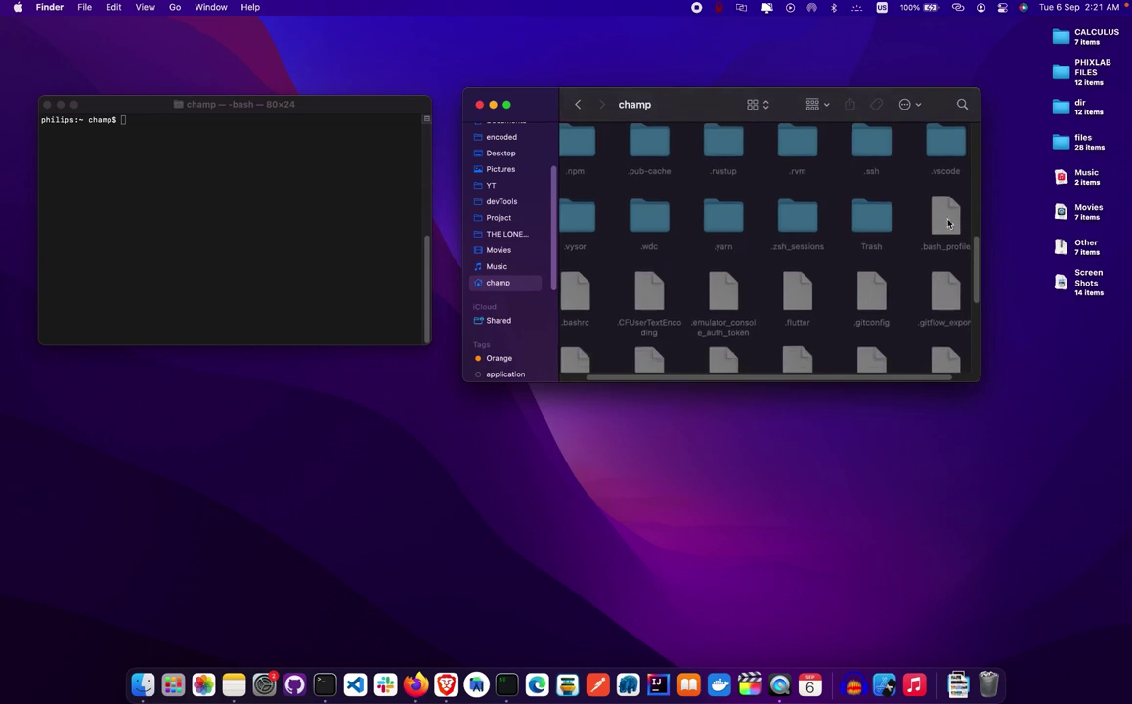
{"action": "left_click", "coordinate": [940, 220]}
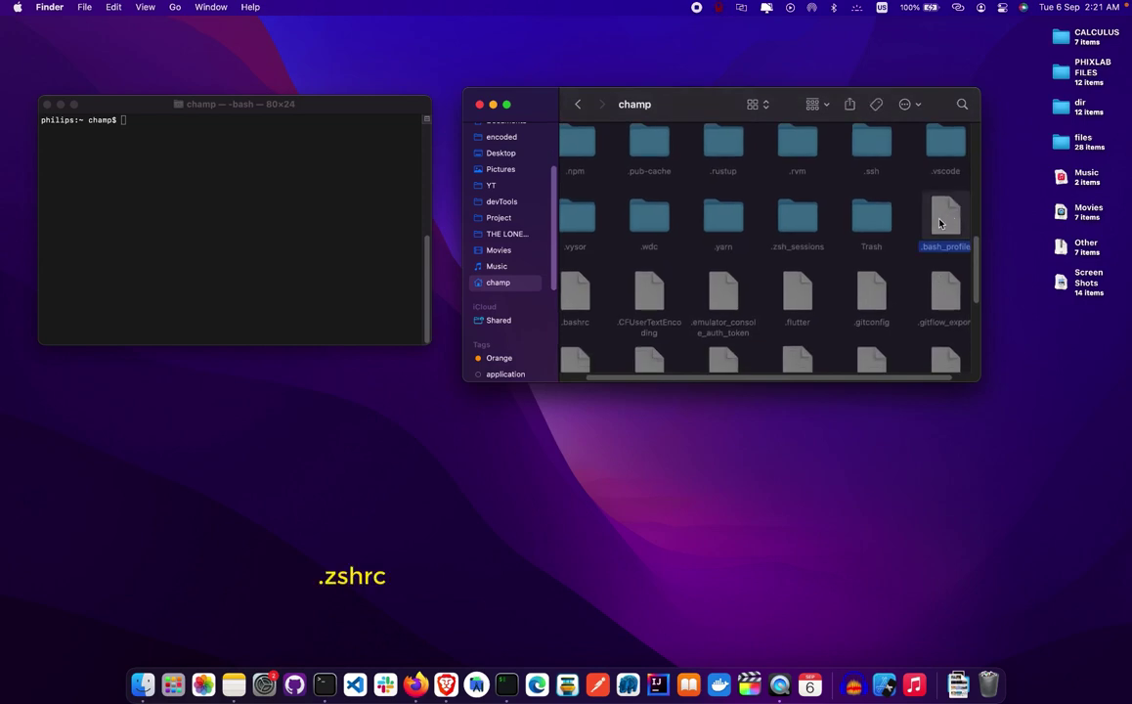
Examine the other hidden shell files, such as .bashrc and .zshrc, and return to .bash_profile
{"action": "scroll", "coordinate": [816, 252], "scroll_direction": "down", "scroll_amount": 3}
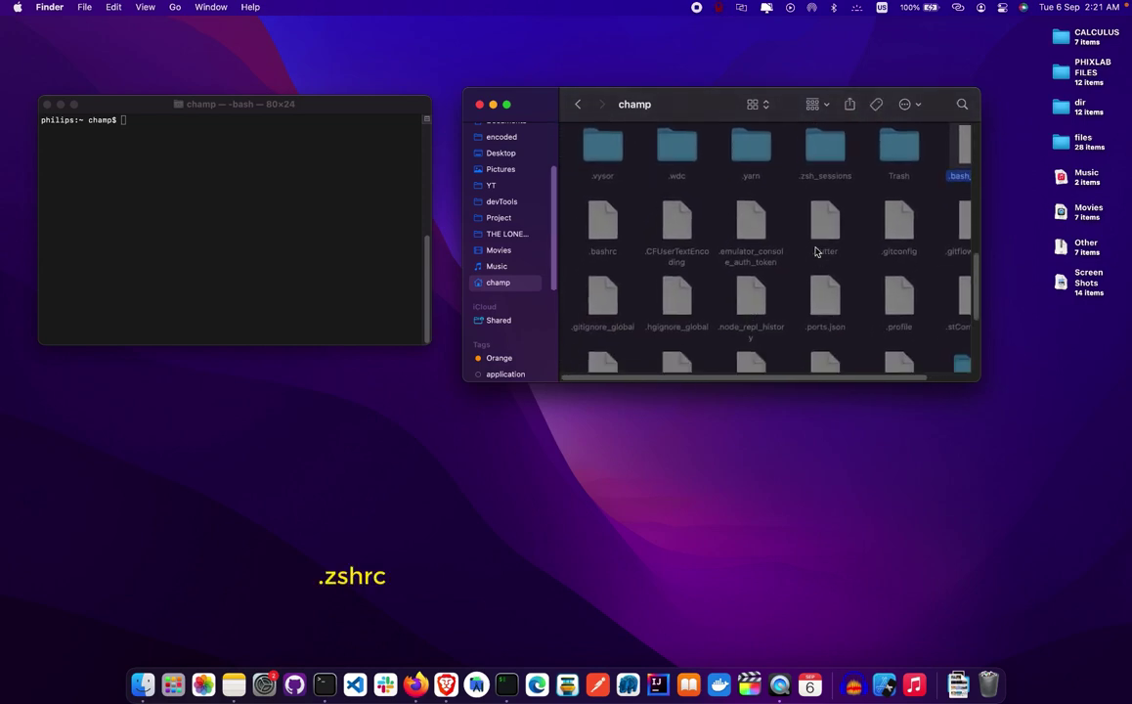
{"action": "scroll", "coordinate": [817, 251], "scroll_direction": "left", "scroll_amount": 1}
{"action": "scroll", "coordinate": [816, 251], "scroll_direction": "up", "scroll_amount": 2}
{"action": "scroll", "coordinate": [817, 252], "scroll_direction": "right", "scroll_amount": 2}
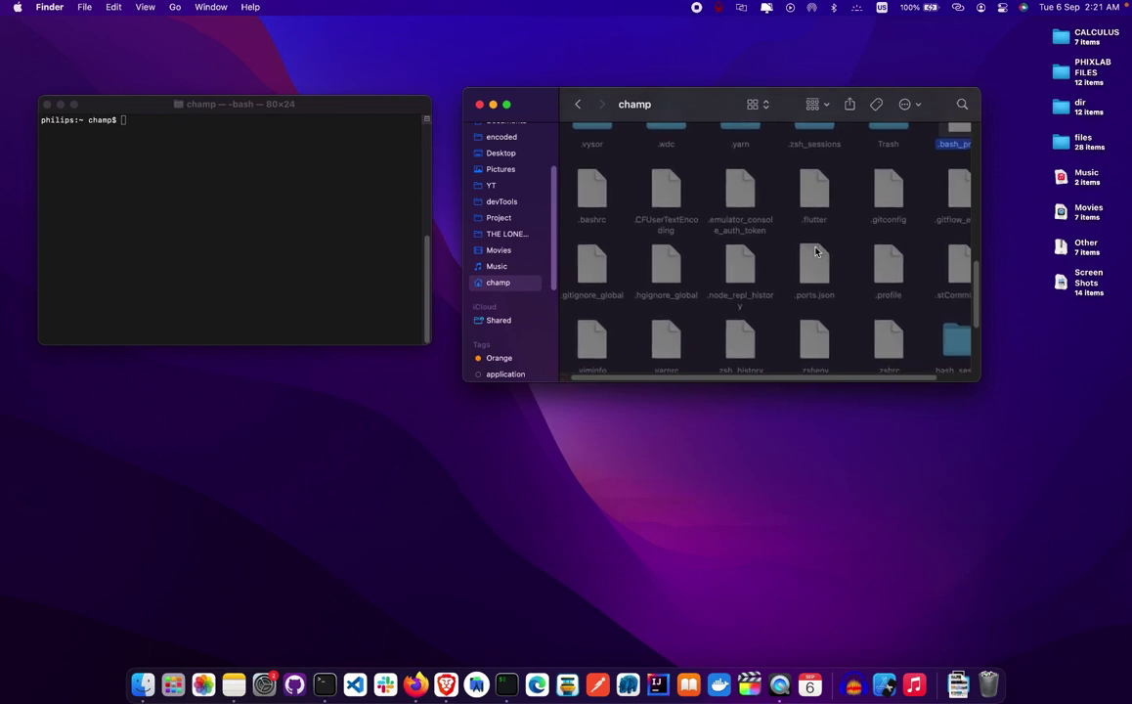
{"action": "scroll", "coordinate": [816, 251], "scroll_direction": "up", "scroll_amount": 2}
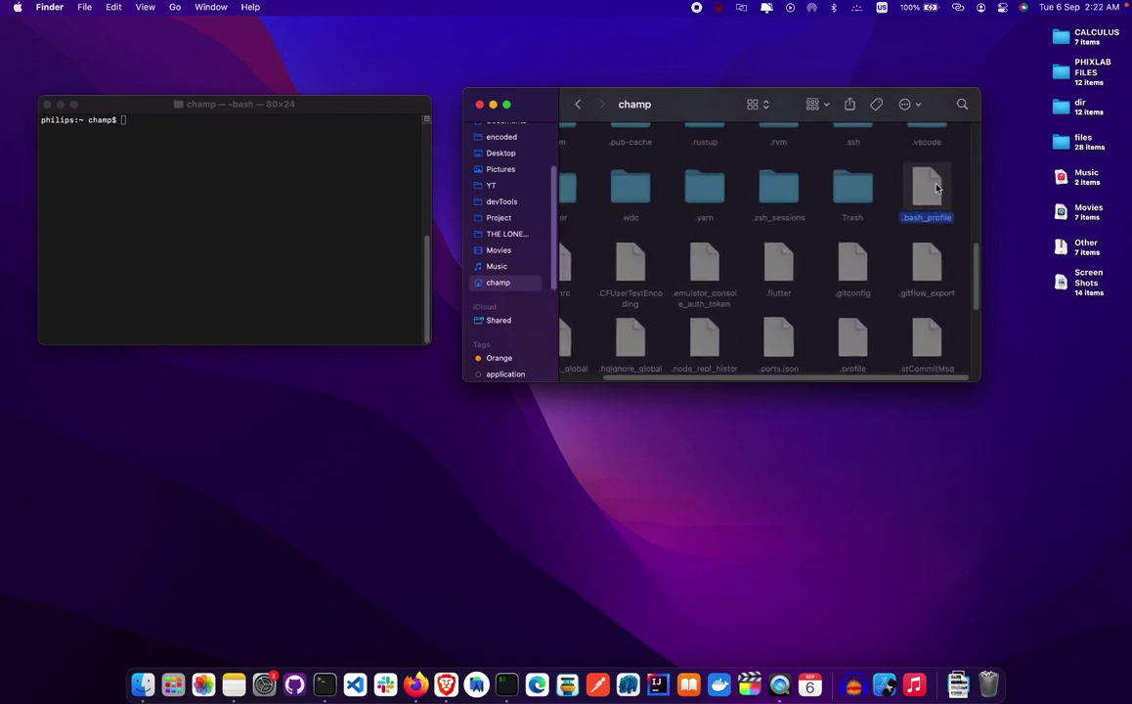
{"action": "scroll", "coordinate": [885, 266], "scroll_direction": "down", "scroll_amount": 2}
{"action": "scroll", "coordinate": [885, 266], "scroll_direction": "left", "scroll_amount": 2}
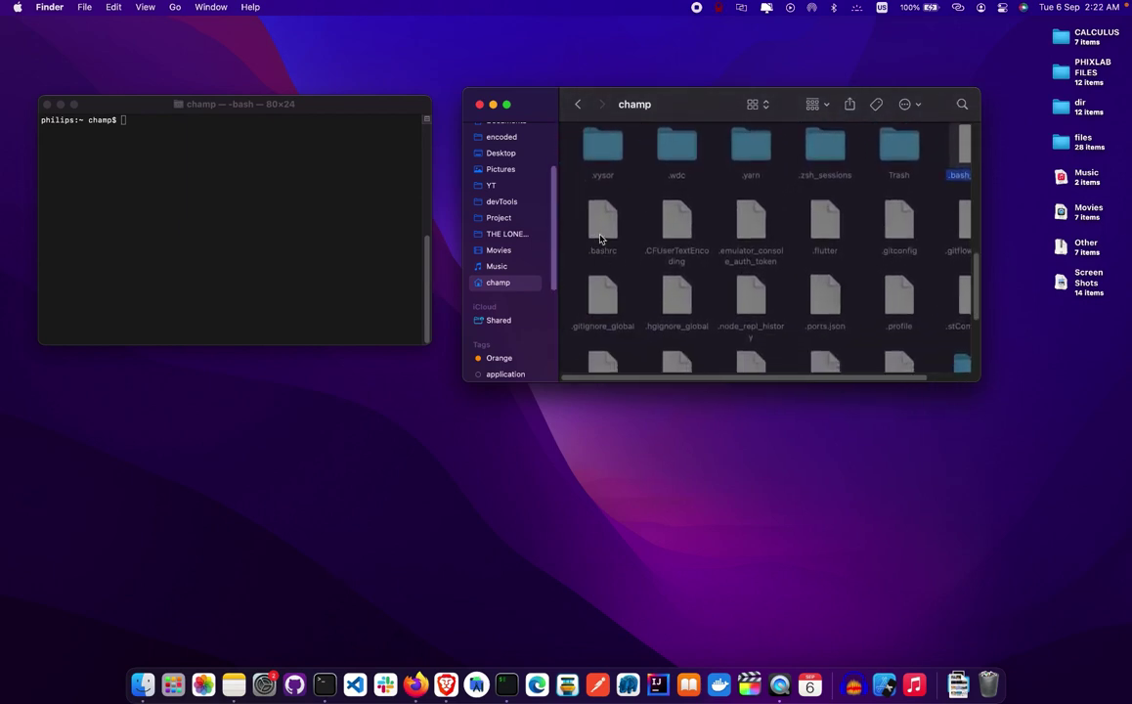
{"action": "scroll", "coordinate": [727, 290], "scroll_direction": "down", "scroll_amount": 3}
{"action": "scroll", "coordinate": [728, 290], "scroll_direction": "right", "scroll_amount": 1}
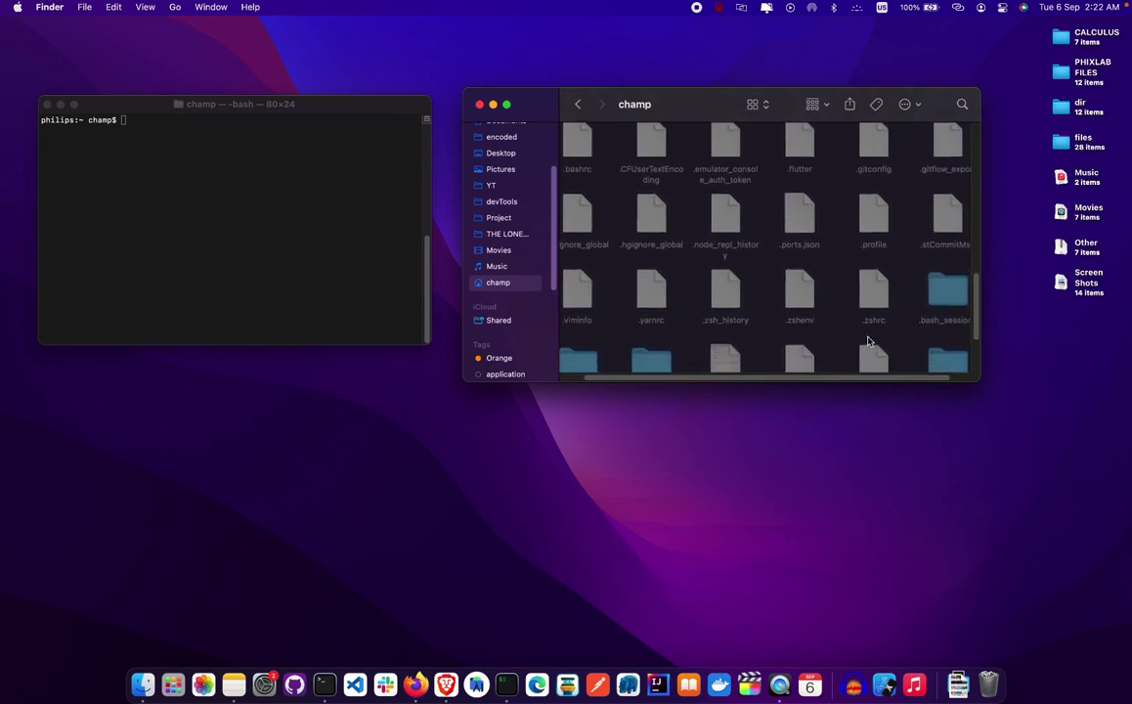
{"action": "scroll", "coordinate": [875, 313], "scroll_direction": "up", "scroll_amount": 5}
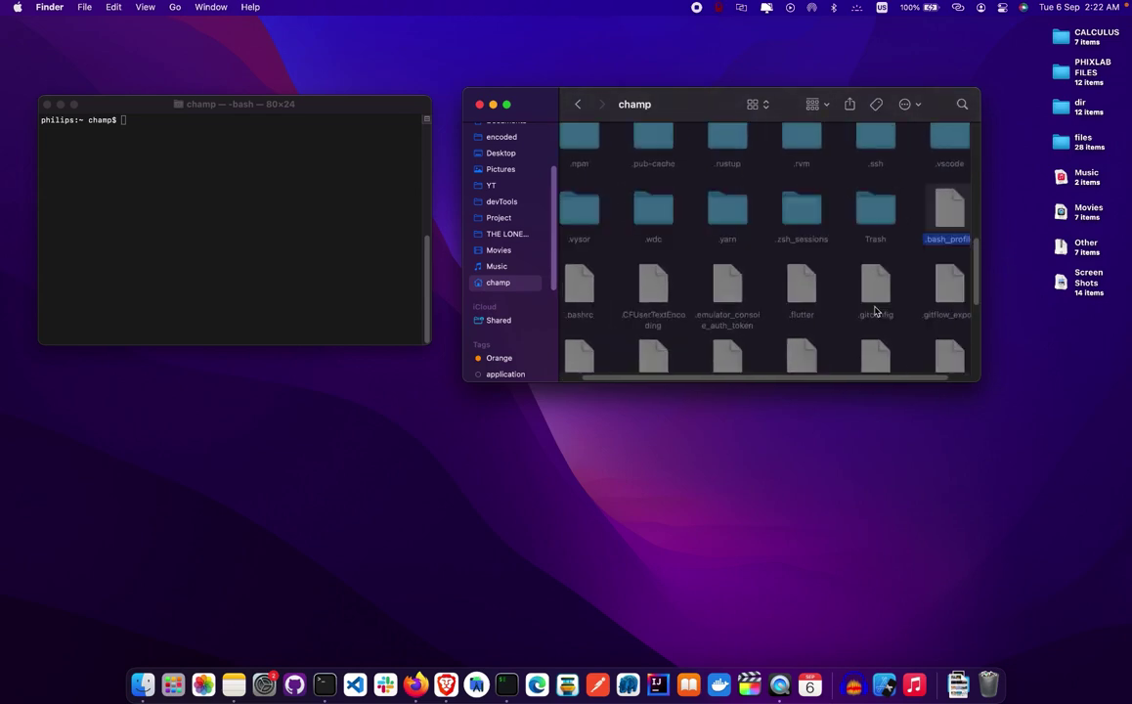
{"action": "scroll", "coordinate": [944, 252], "scroll_direction": "right", "scroll_amount": 1}
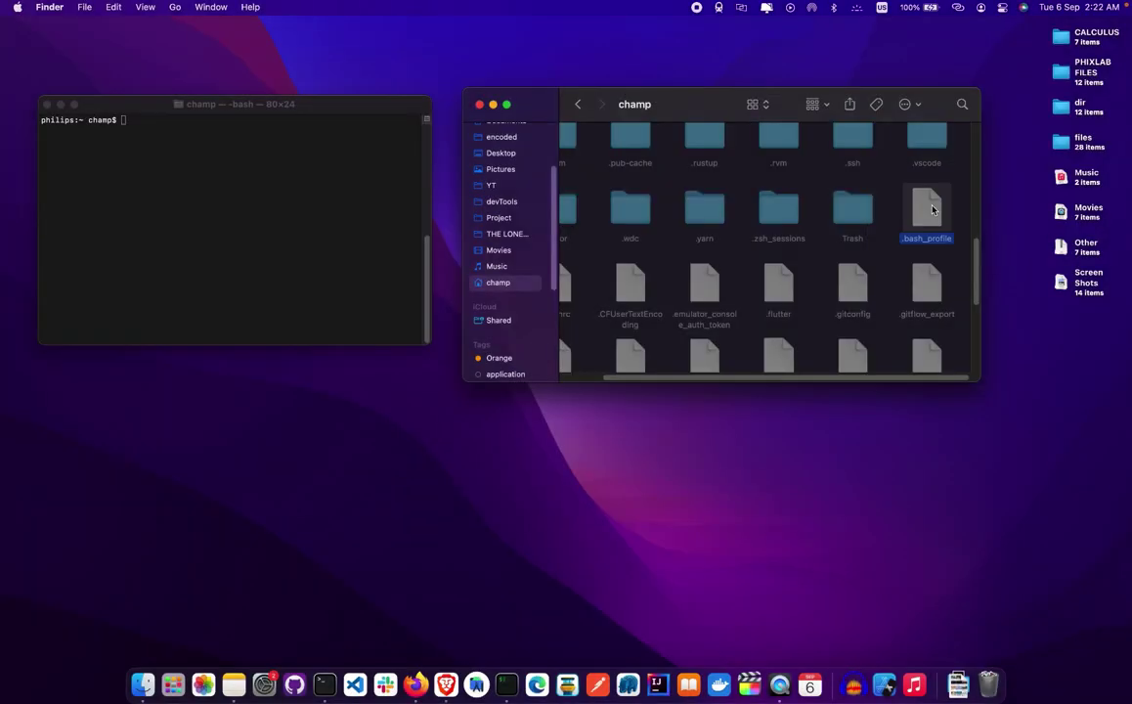
Open .bash_profile with TextEdit and select the line export PATH=~/Documents/devTools/flutter/bin:$PATH
{"action": "right_click", "coordinate": [933, 210]}
{"action": "mouse_move", "coordinate": [977, 233]}
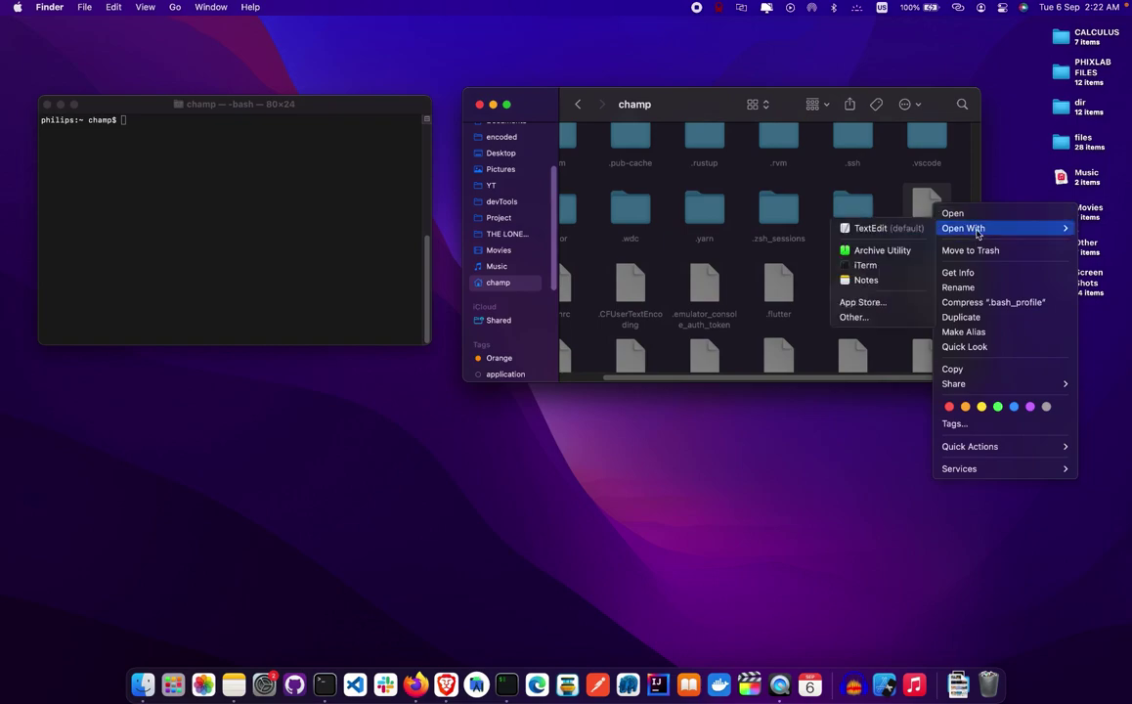
{"action": "left_click", "coordinate": [870, 228]}
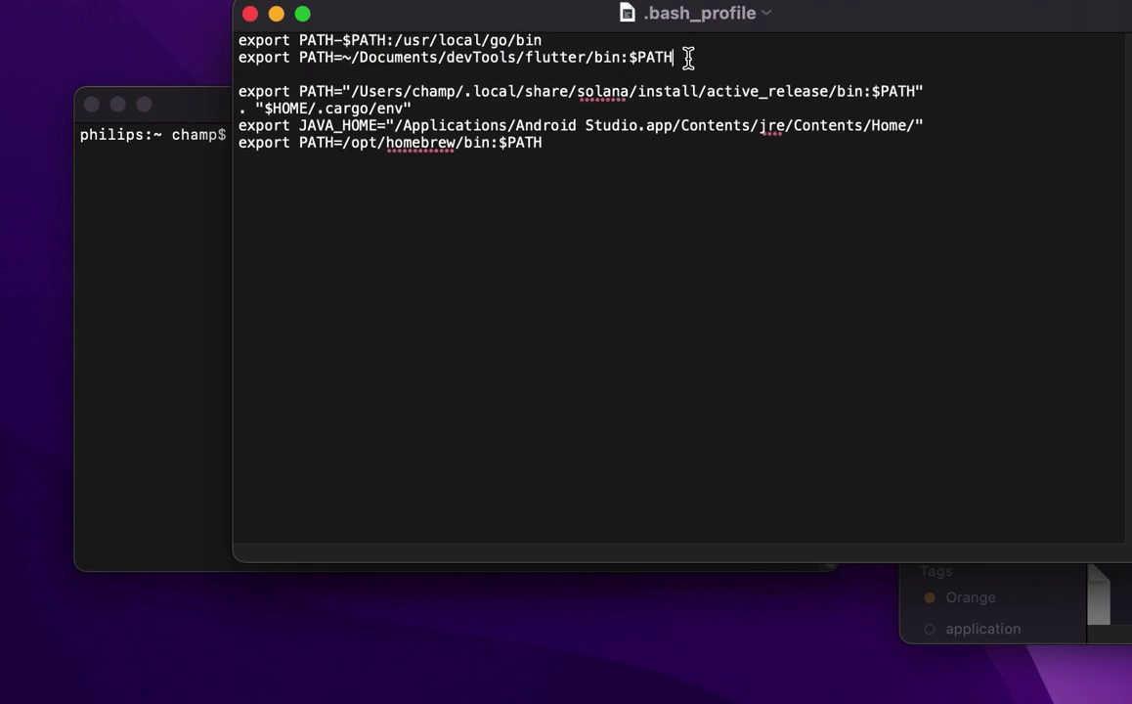
{"action": "left_click_drag", "start_coordinate": [688, 58], "coordinate": [228, 56]}
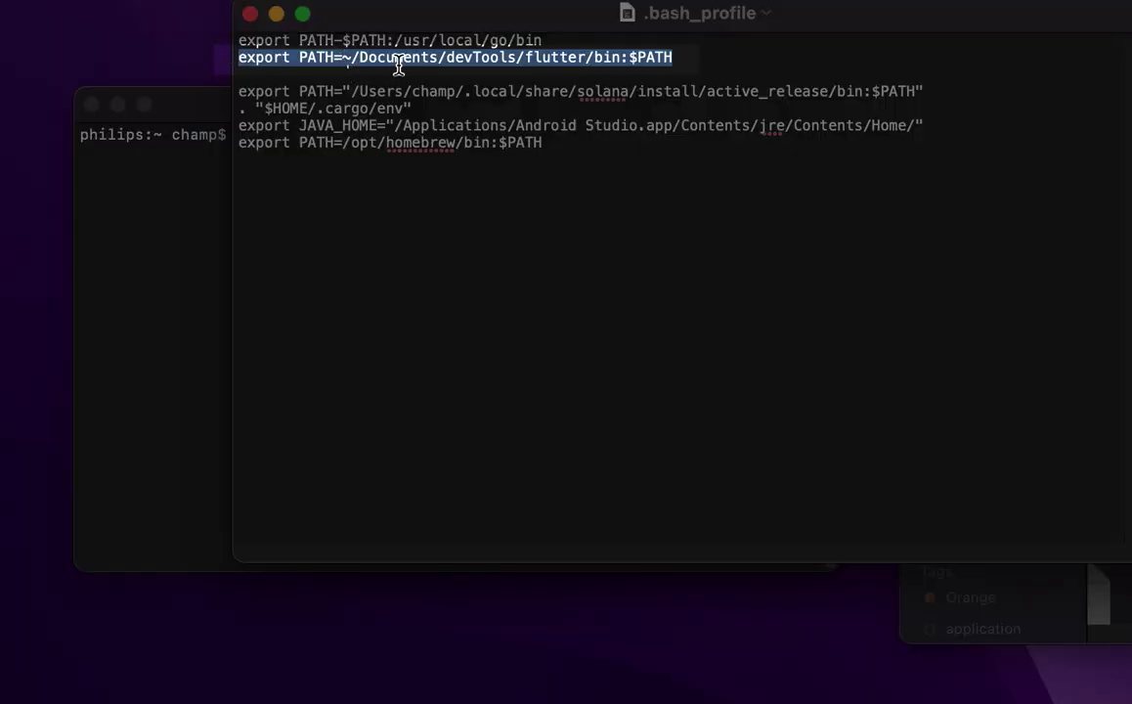
Switch to Finder and follow the exported path through Documents and devTools into the flutter folder to check it
{"action": "key", "text": "super+Tab"}
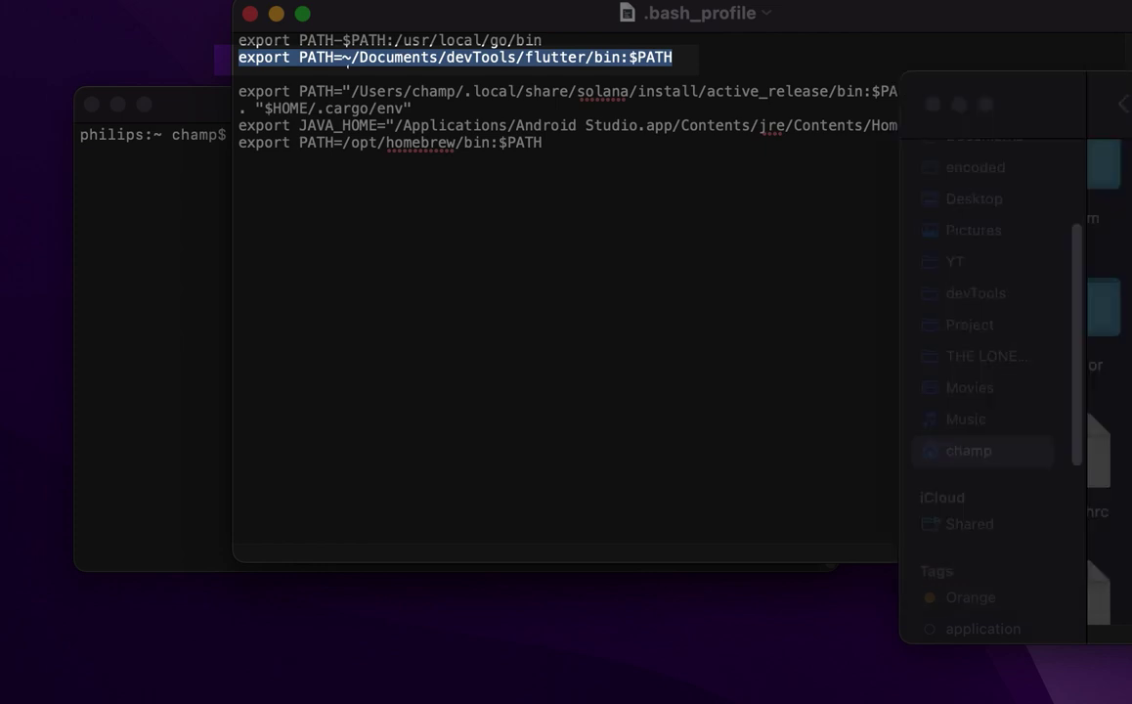
{"action": "key", "text": "super+w"}
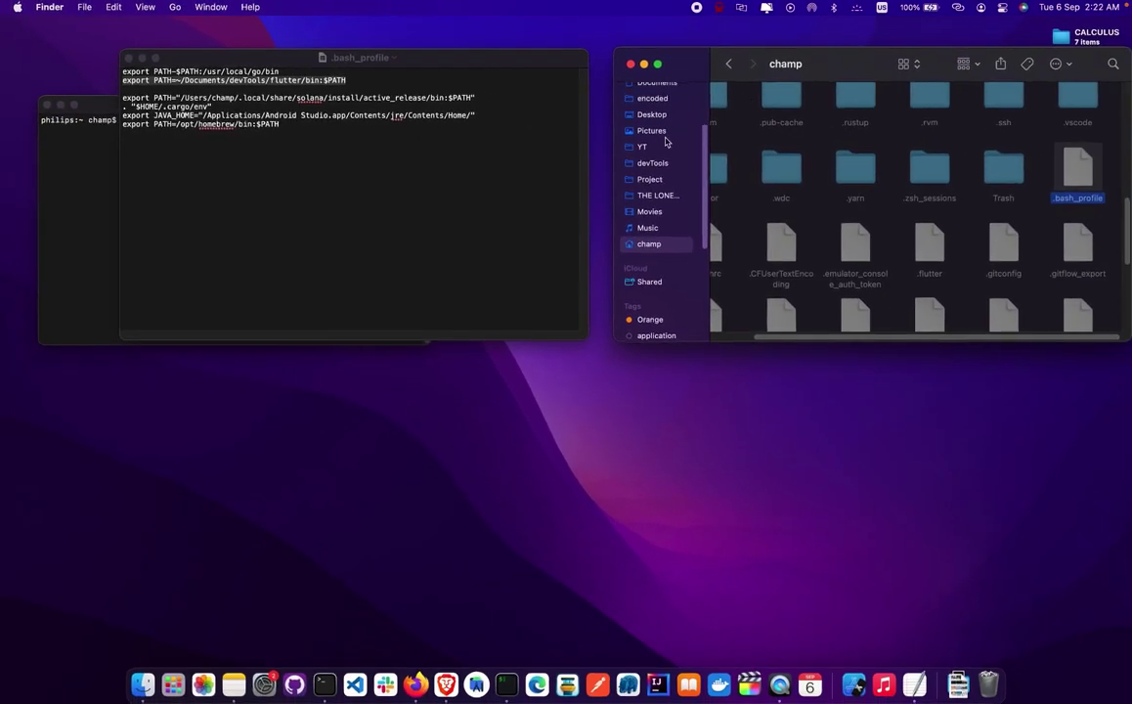
{"action": "scroll", "coordinate": [665, 143], "scroll_direction": "up", "scroll_amount": 2}
{"action": "left_click", "coordinate": [657, 119]}
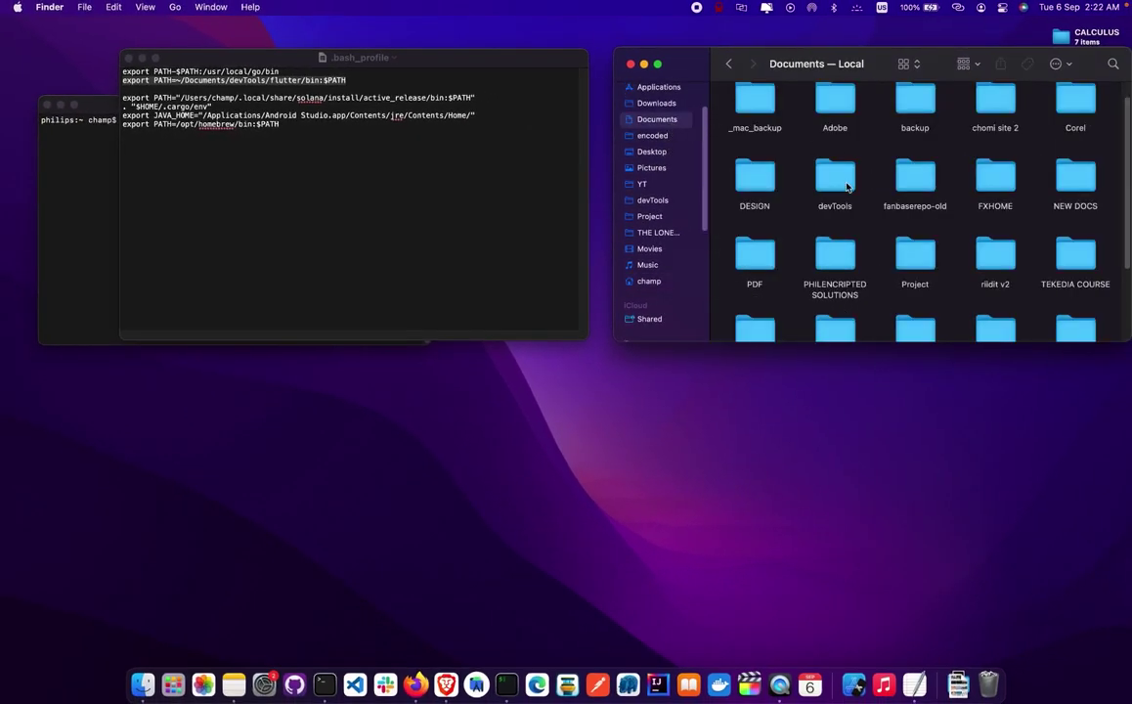
{"action": "left_click", "coordinate": [837, 180]}
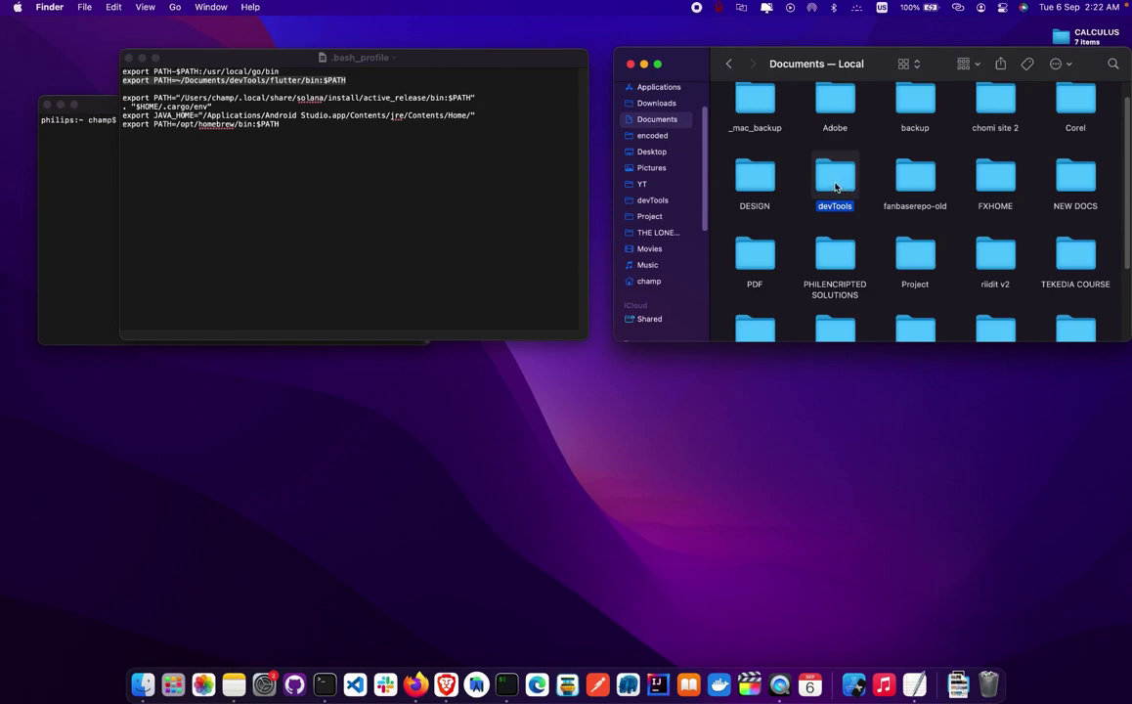
{"action": "double_click", "coordinate": [836, 180]}
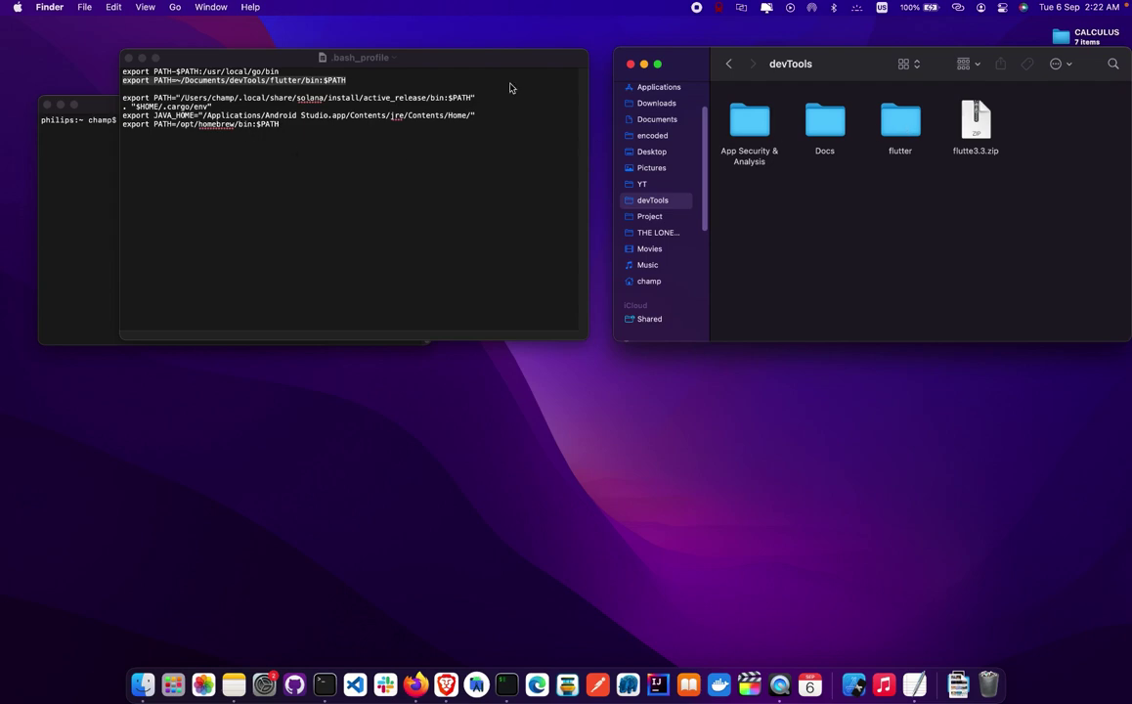
{"action": "double_click", "coordinate": [901, 117]}
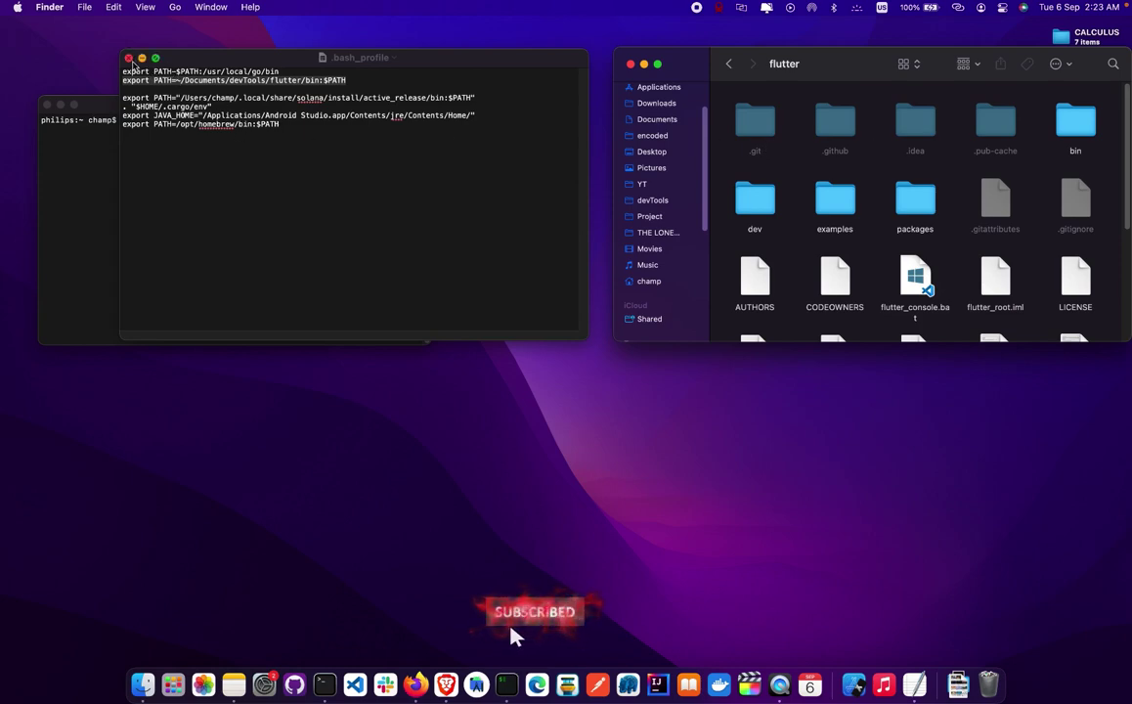
Return to .bash_profile in TextEdit, place the cursor at the end of its text and save the file
{"action": "left_click", "coordinate": [311, 140]}
{"action": "left_click", "coordinate": [347, 145]}
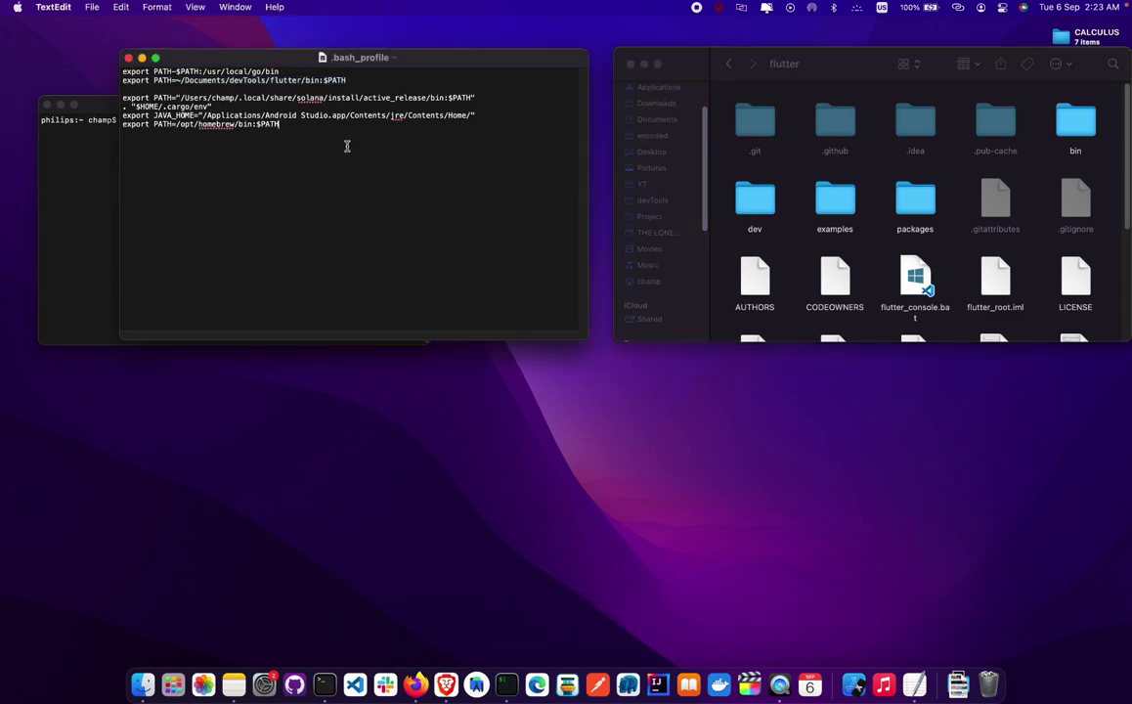
{"action": "left_click", "coordinate": [93, 9]}
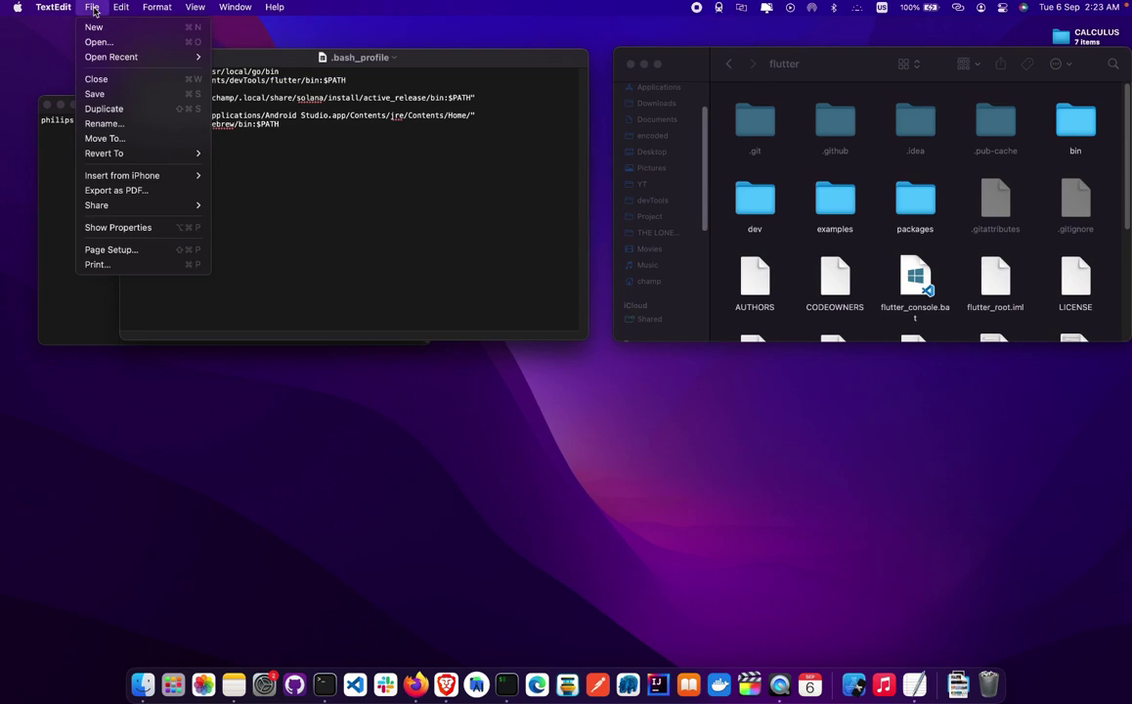
{"action": "left_click", "coordinate": [94, 93]}
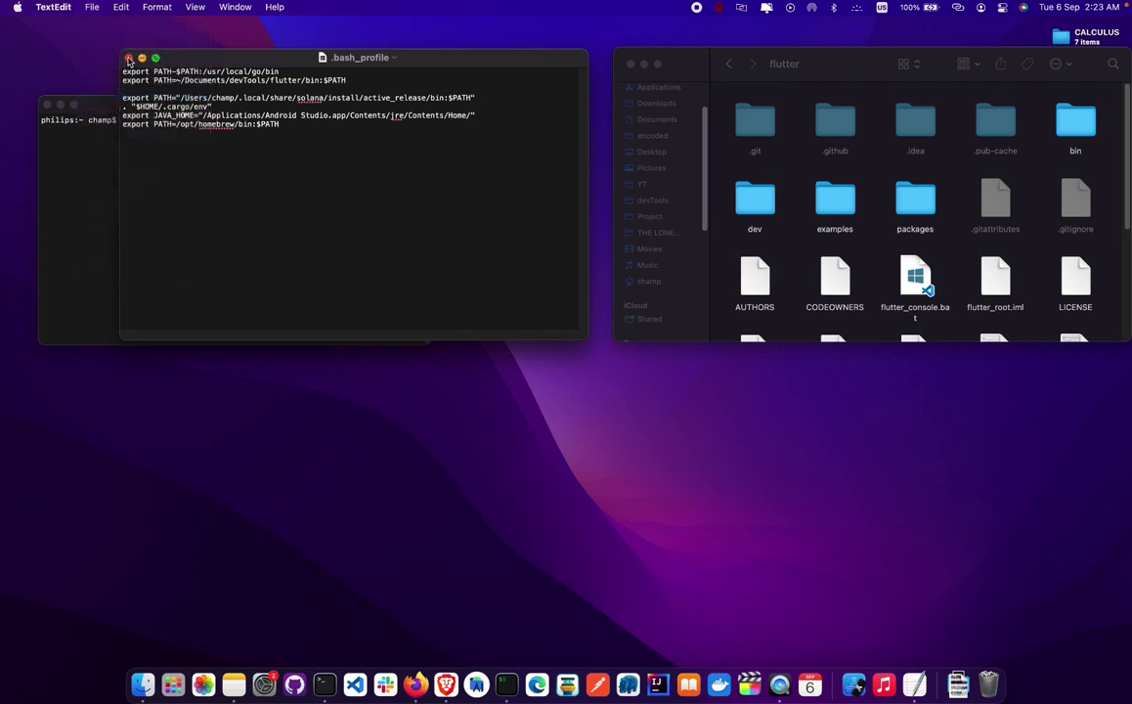
Close the .bash_profile document and the Finder window of the flutter folder, keeping only the Terminal window
{"action": "left_click", "coordinate": [128, 60]}
{"action": "left_click_drag", "start_coordinate": [338, 101], "coordinate": [356, 85]}
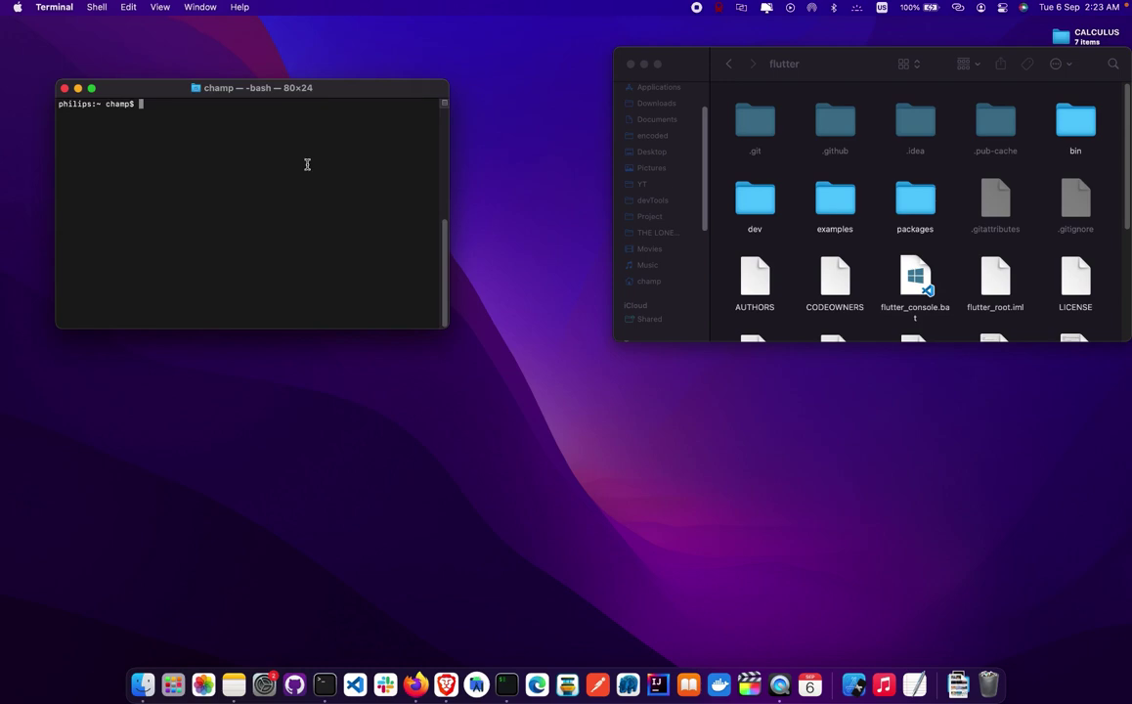
{"action": "left_click", "coordinate": [630, 64]}
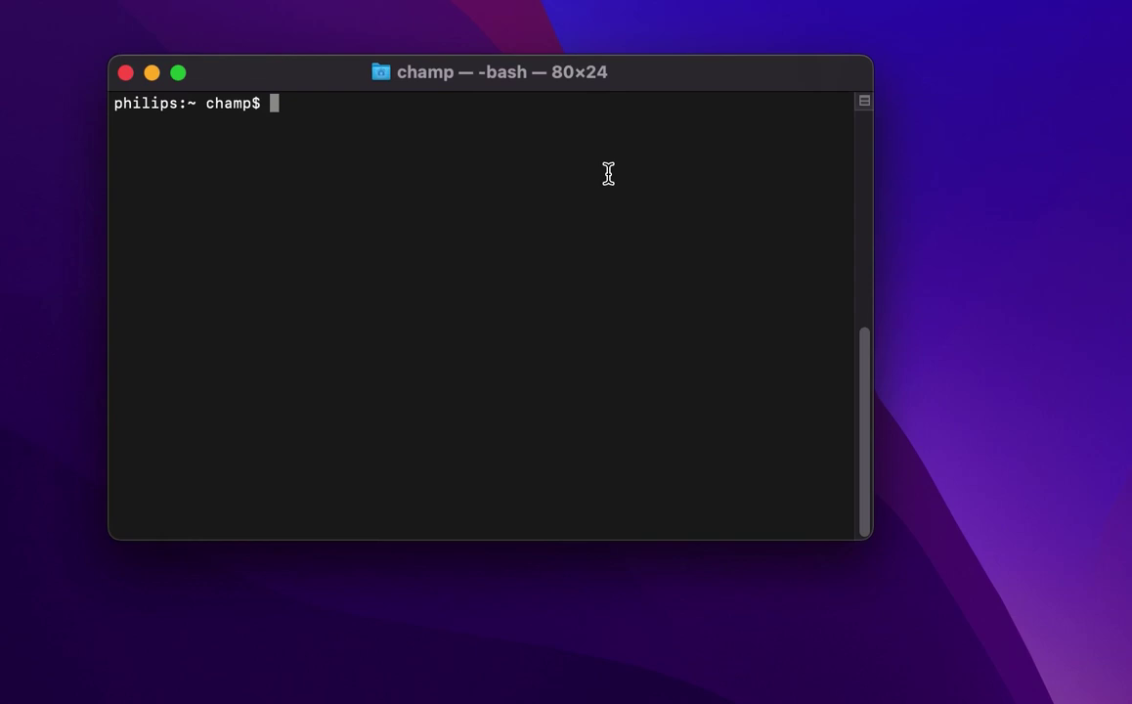
Check the default shell in Terminal with echo $SHELL and clear the screen
{"action": "type", "text": "ech"}
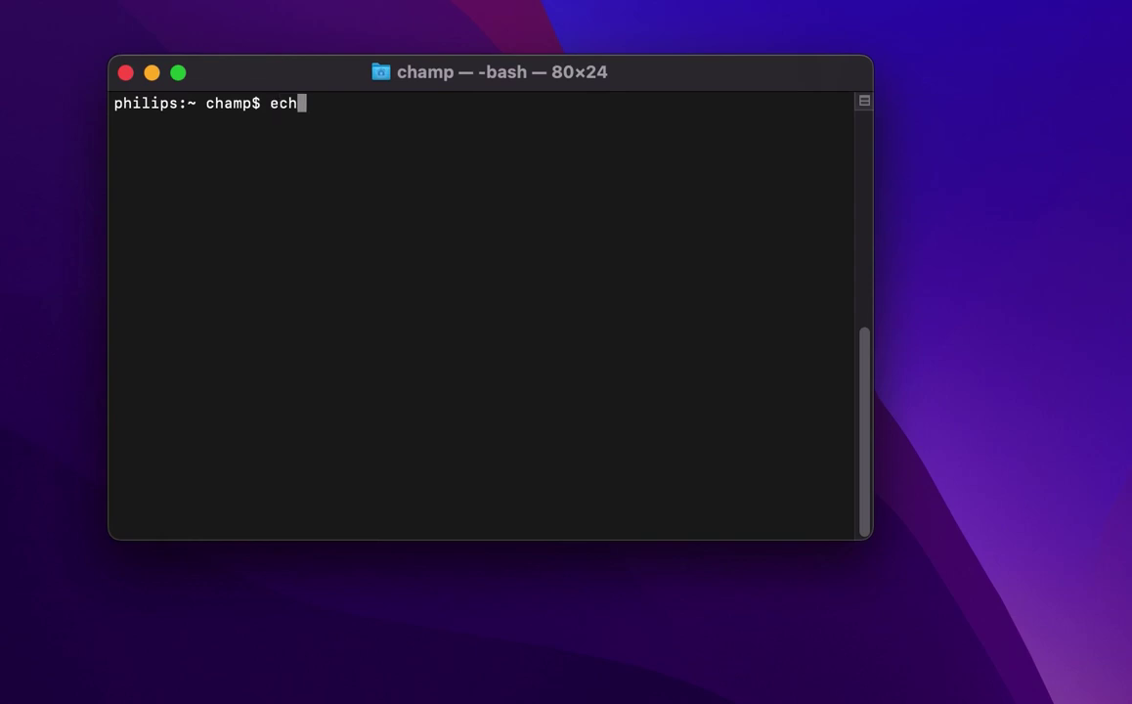
{"action": "type", "text": "o $SHELL"}
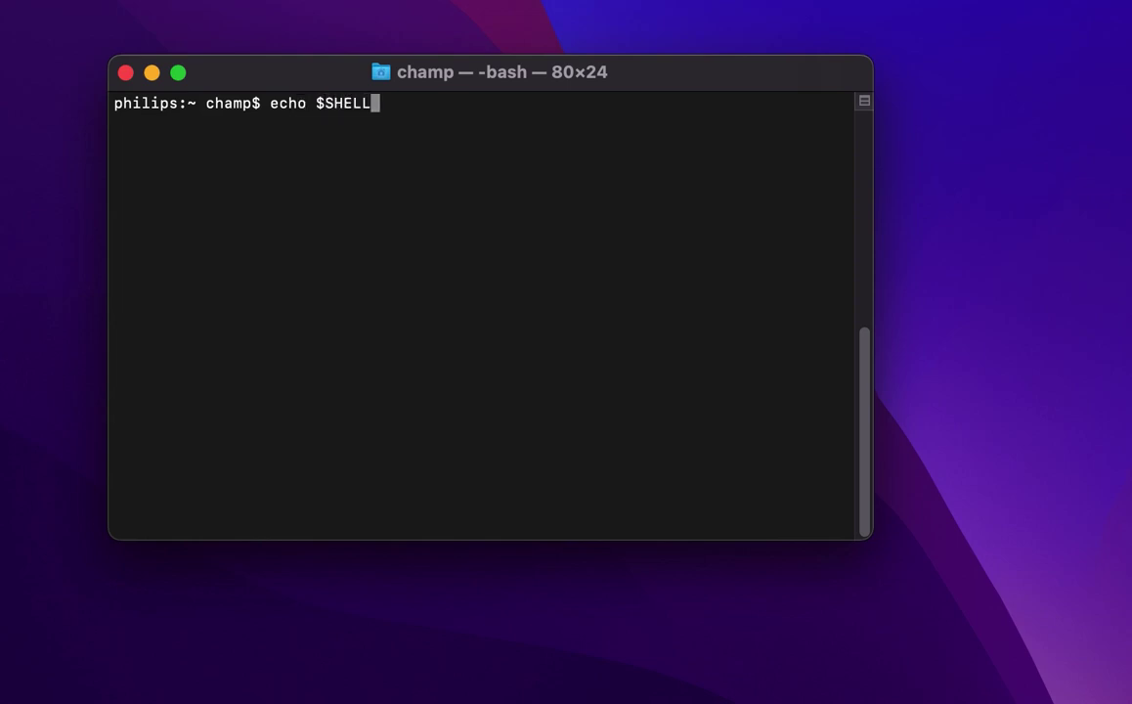
{"action": "key", "text": "Return"}
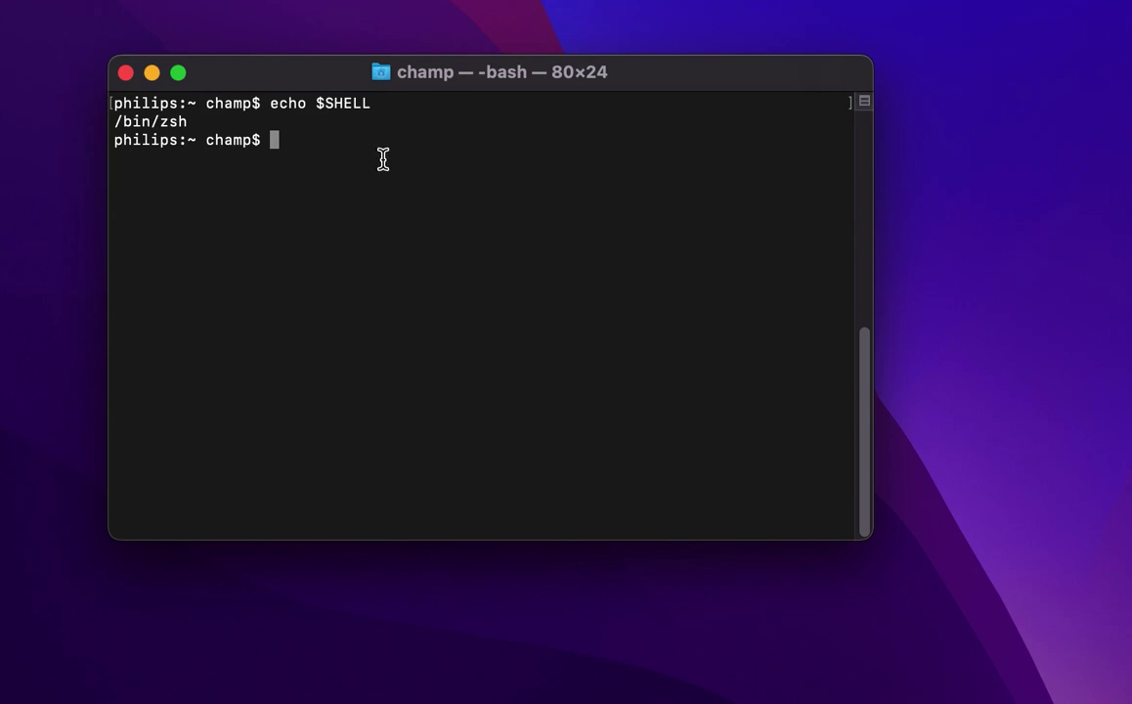
{"action": "type", "text": "clear"}
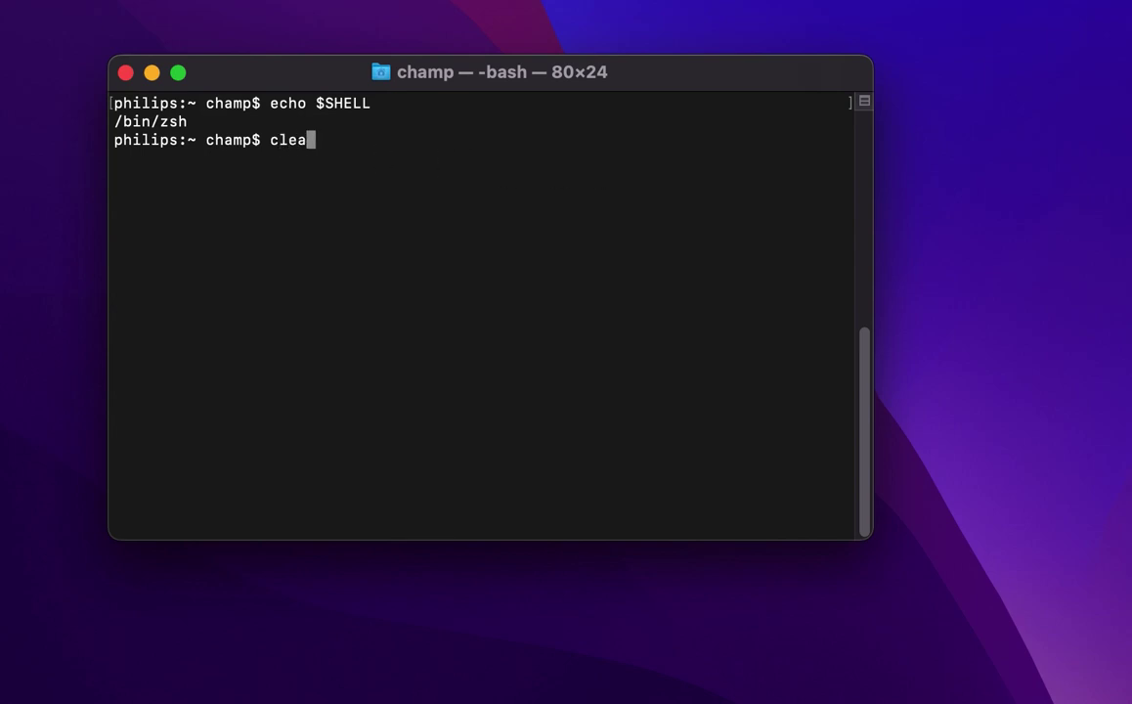
{"action": "key", "text": "Return"}
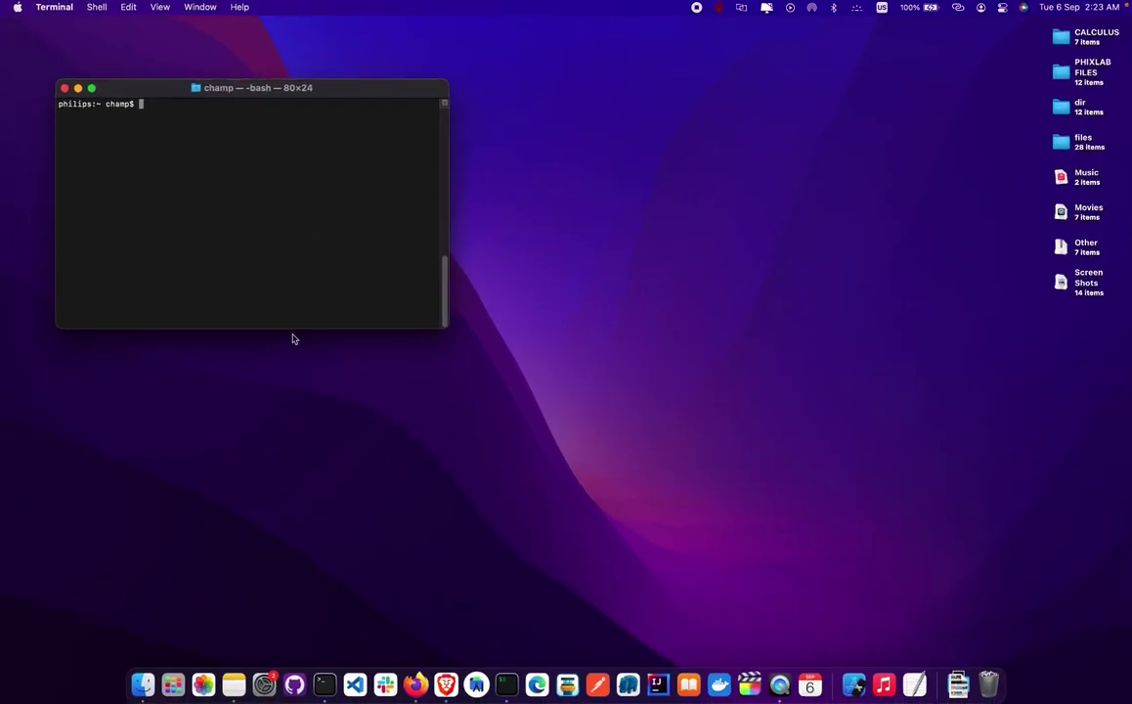
Switch to Finder, open the home folder in a new window and look through its hidden shell files
{"action": "left_click", "coordinate": [131, 632]}
{"action": "key", "text": "super+n"}
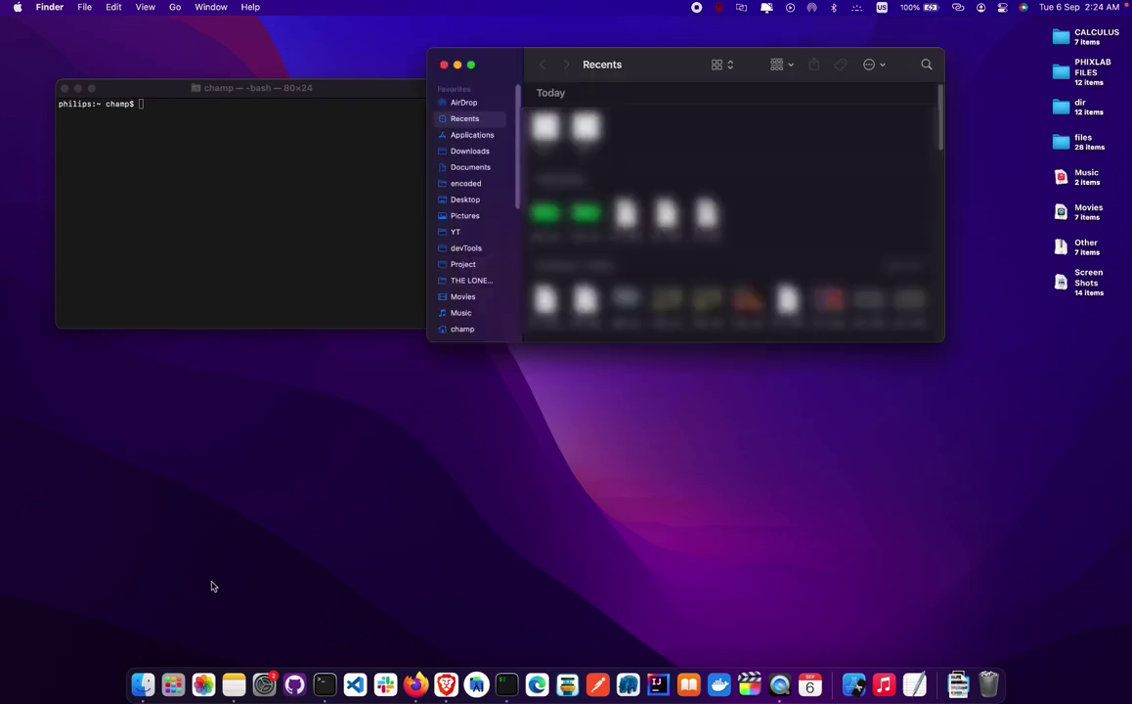
{"action": "left_click", "coordinate": [472, 328]}
{"action": "scroll", "coordinate": [676, 180], "scroll_direction": "down", "scroll_amount": 2}
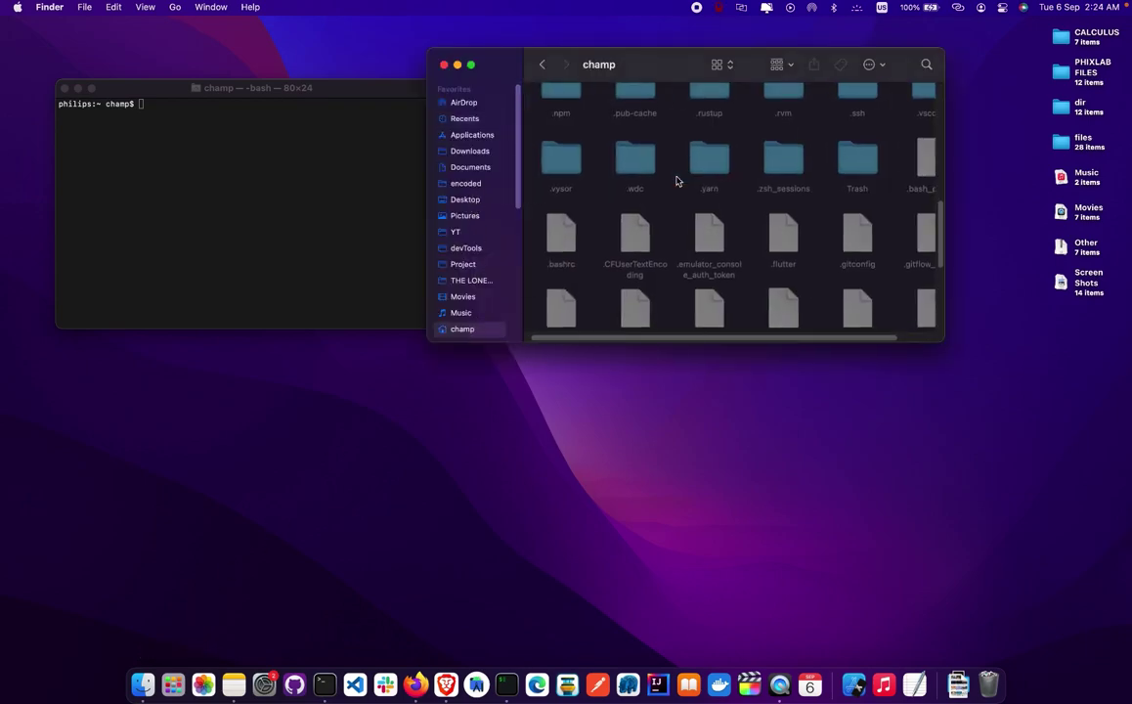
{"action": "scroll", "coordinate": [675, 180], "scroll_direction": "left", "scroll_amount": 2}
{"action": "left_click_drag", "start_coordinate": [619, 65], "coordinate": [726, 55]}
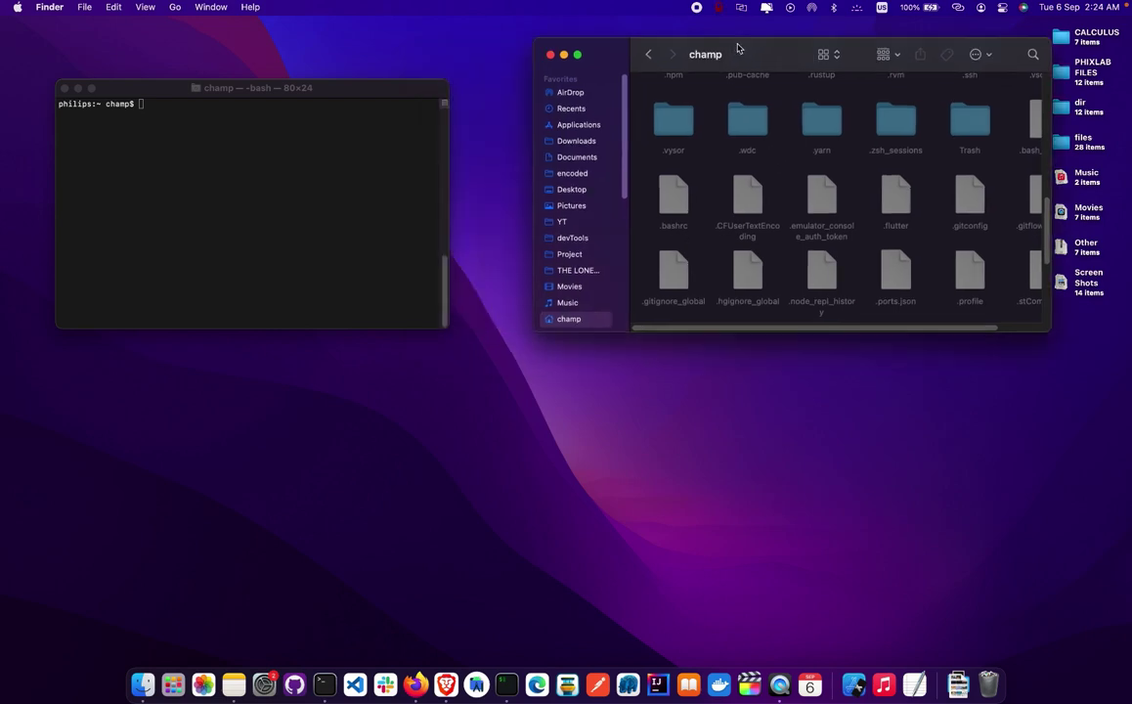
Replace the current Terminal window with a fresh session and clear its screen
{"action": "left_click", "coordinate": [285, 169]}
{"action": "left_click", "coordinate": [64, 89]}
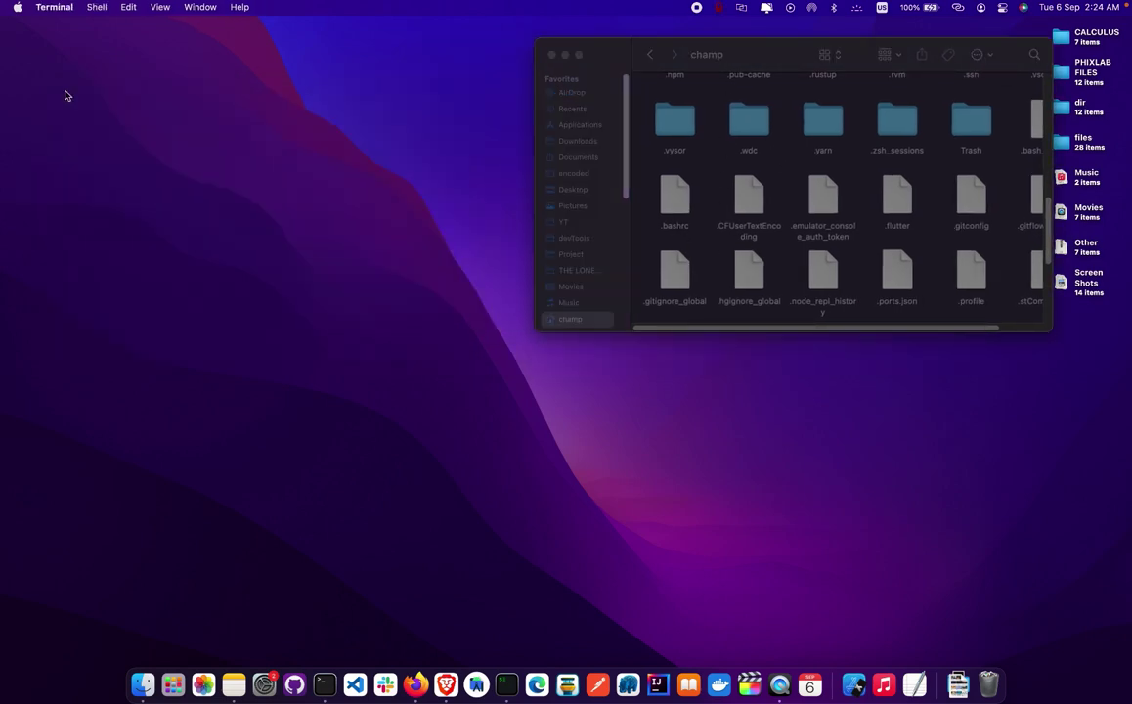
{"action": "left_click", "coordinate": [325, 684]}
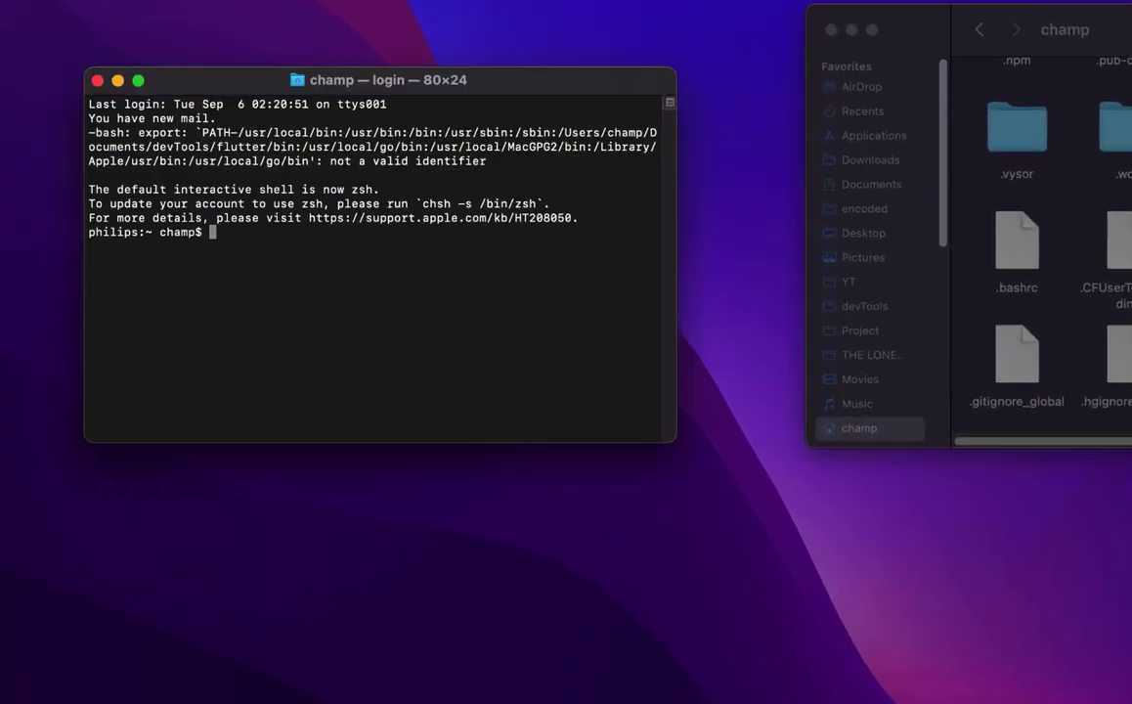
{"action": "type", "text": "c"}
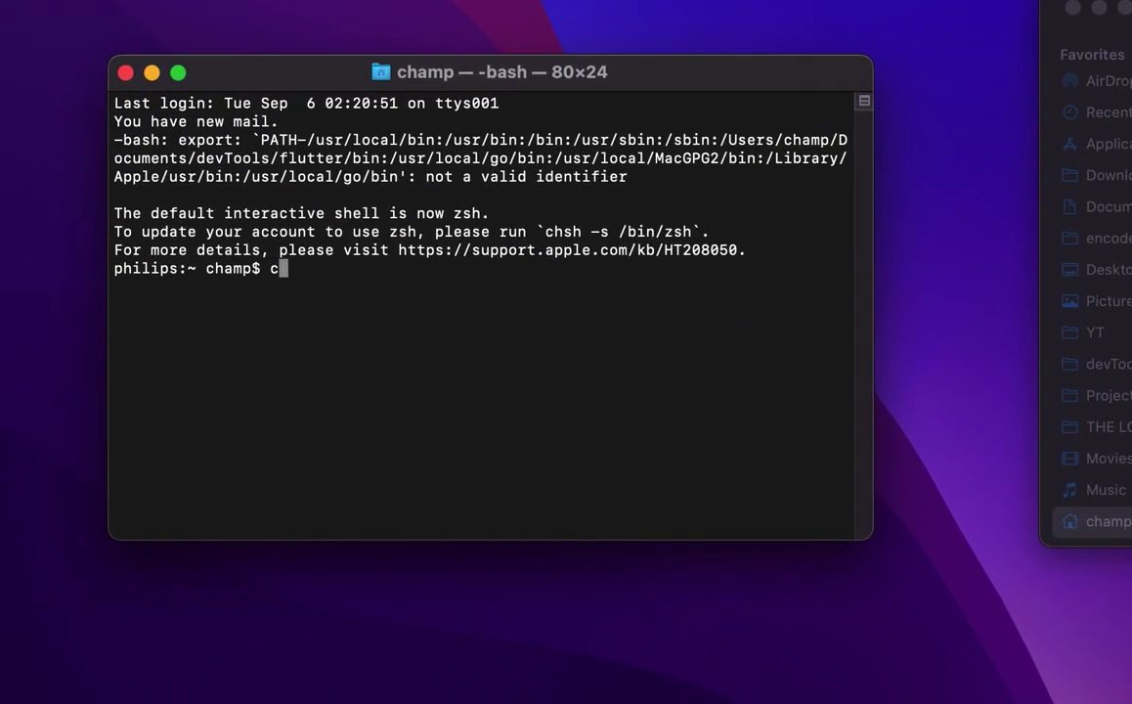
{"action": "type", "text": "lear"}
{"action": "key", "text": "Return"}
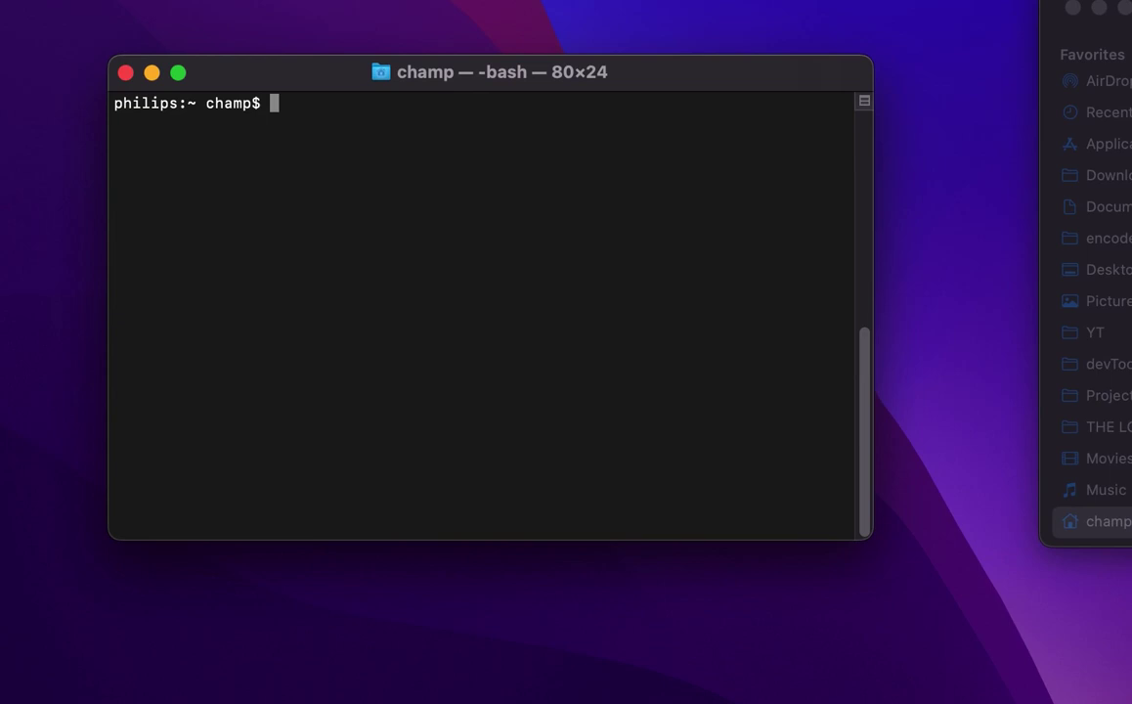
Run flutter doctor to check the Flutter installation and close the home folder's Finder window
{"action": "type", "text": "flutter d"}
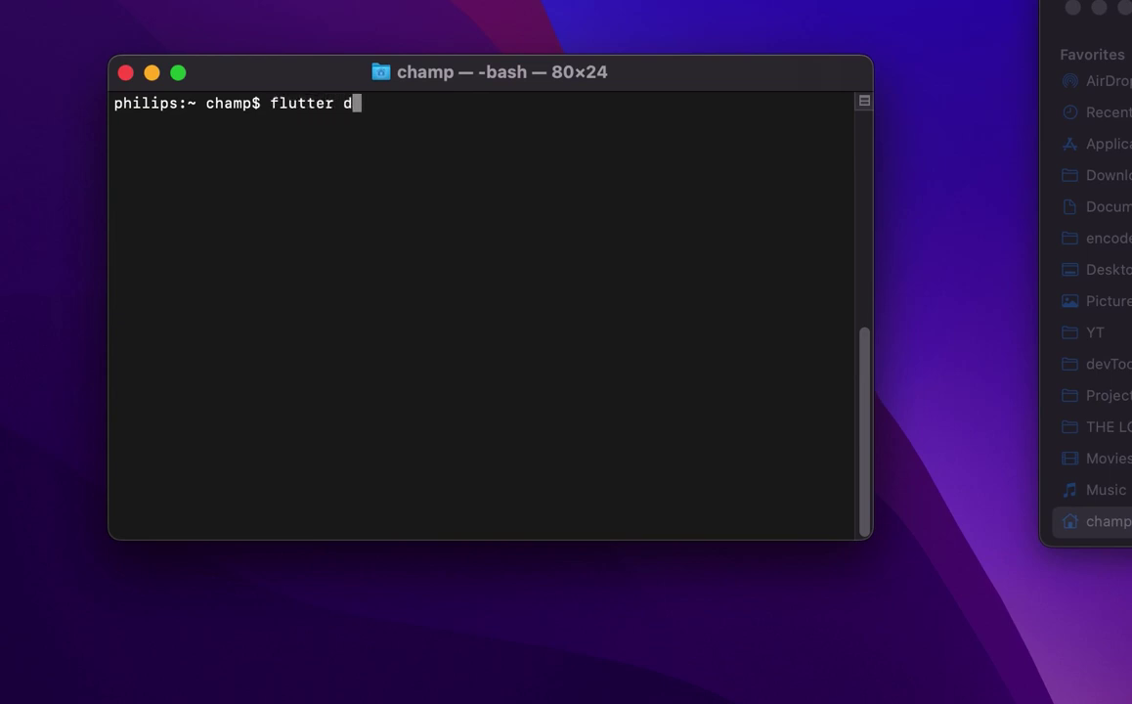
{"action": "type", "text": "octor"}
{"action": "key", "text": "Return"}
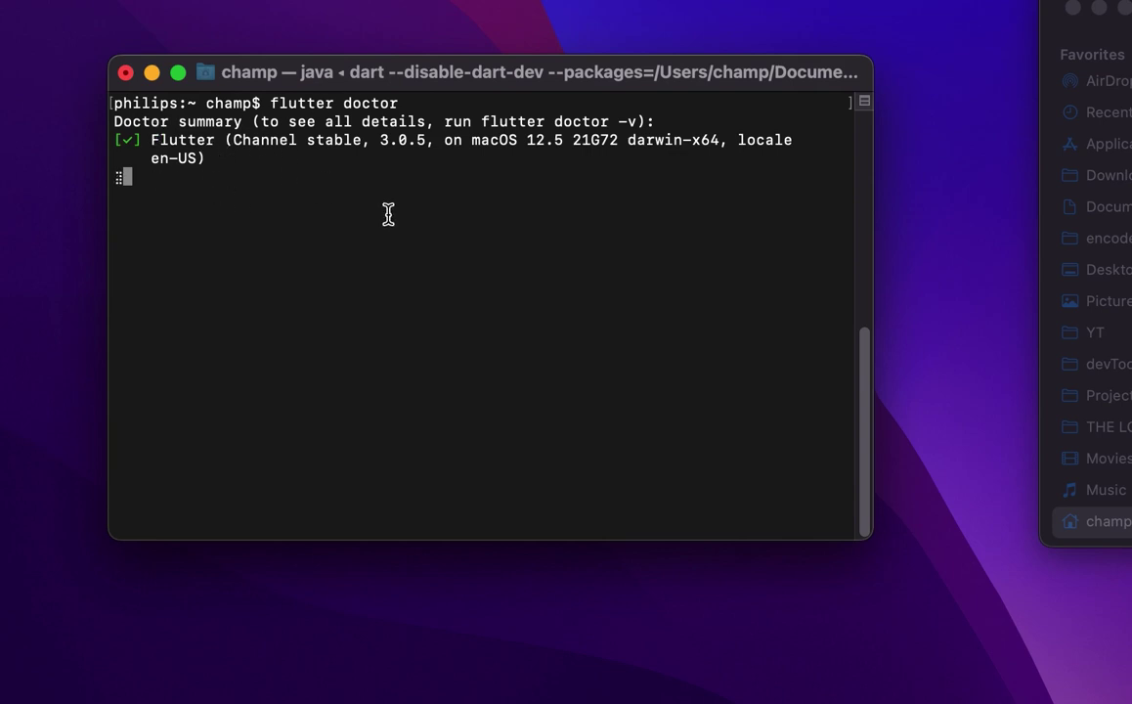
{"action": "left_click", "coordinate": [1073, 9]}
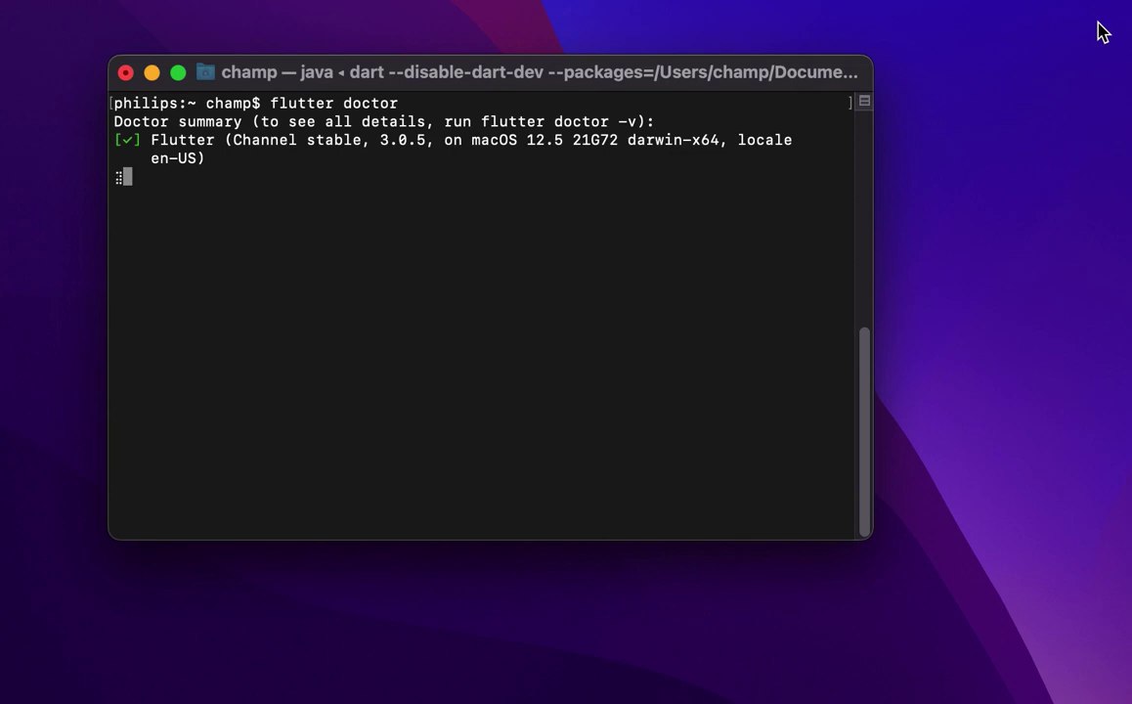